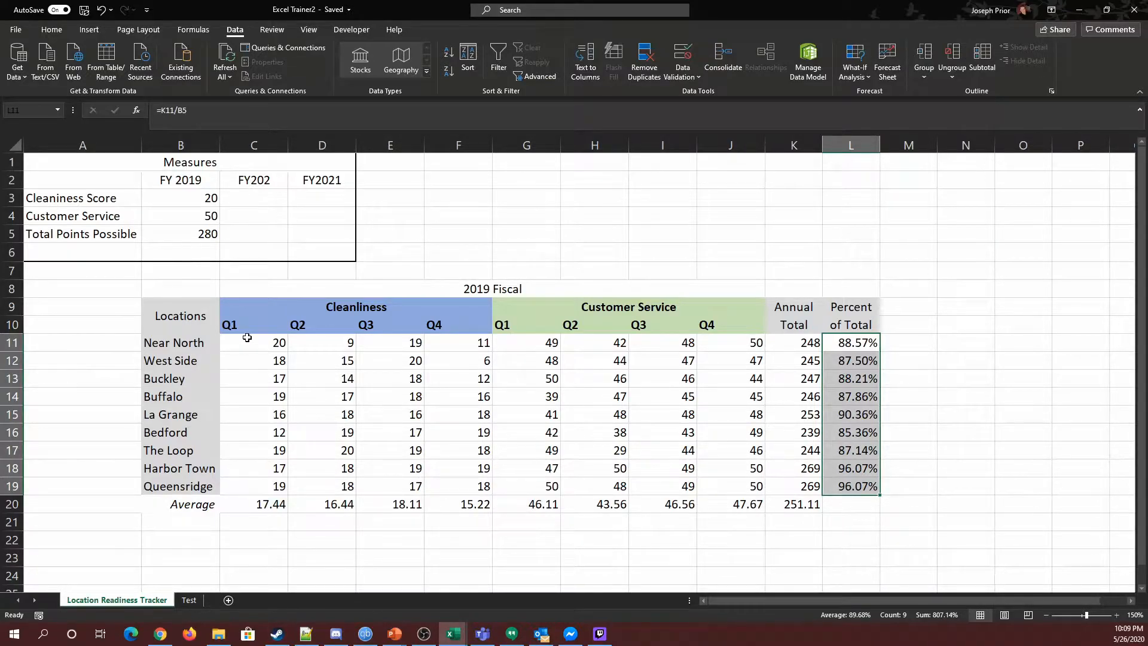
Step: Examine the quarterly Cleanliness and Customer Service scores and the averages row of the 2019 Fiscal table
drag(240, 342, 715, 348)
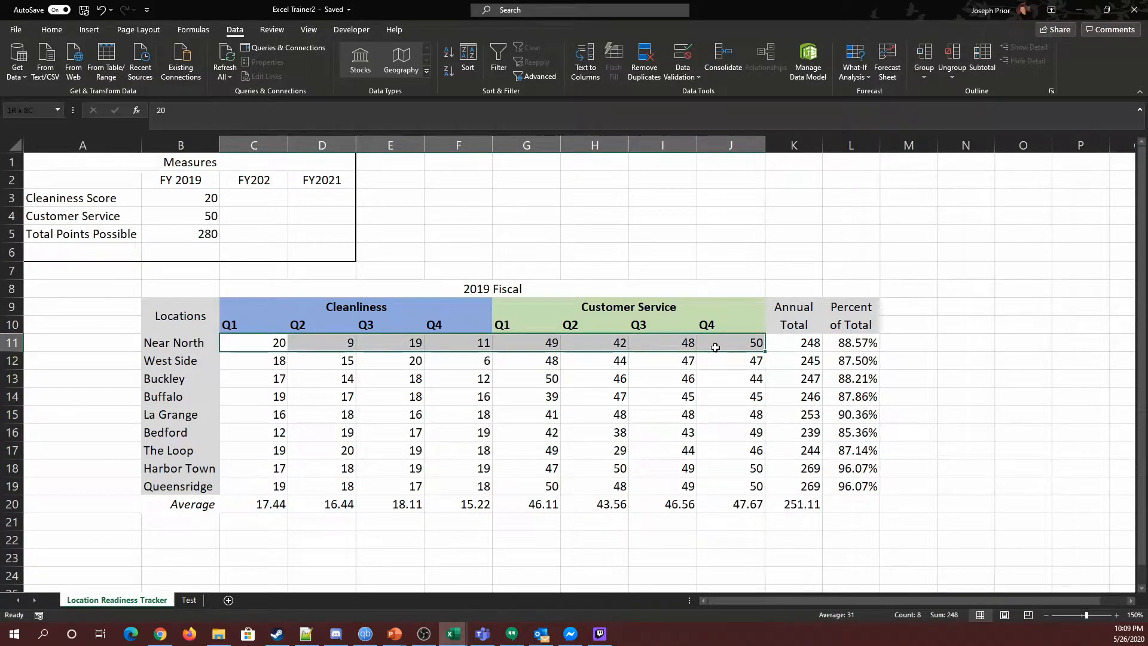
mouse_move(245, 334)
mouse_down()
mouse_move(258, 433)
mouse_move(258, 346)
mouse_up()
drag(258, 346, 819, 492)
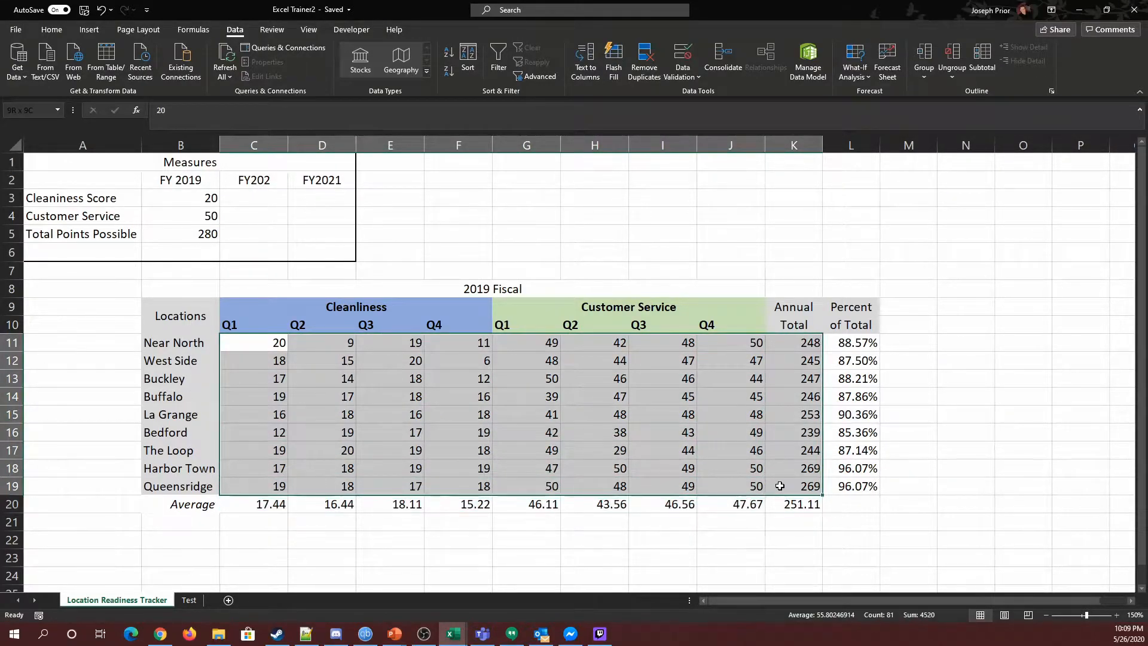
click(1002, 348)
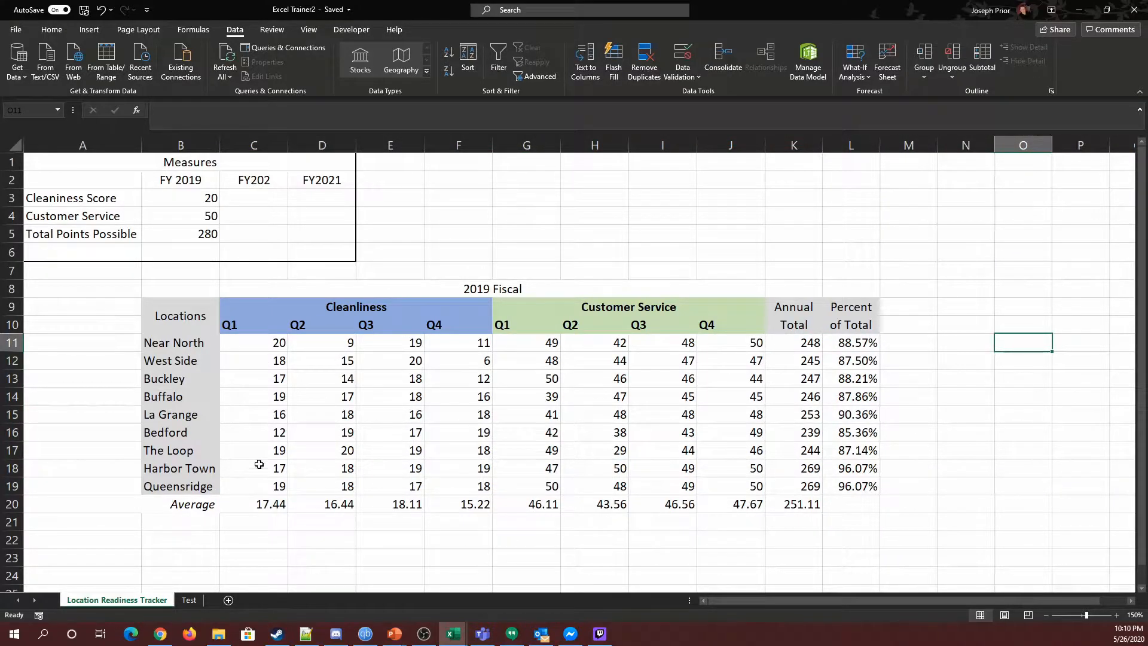
click(256, 506)
drag(255, 506, 467, 507)
drag(271, 342, 270, 486)
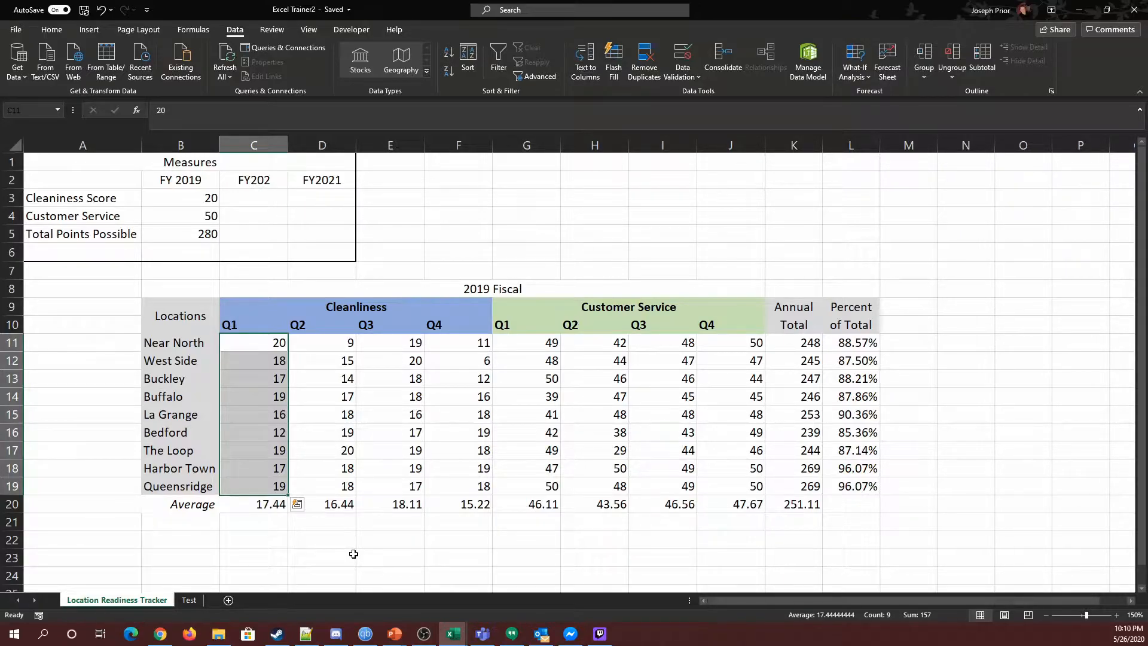
click(326, 512)
click(340, 492)
click(337, 502)
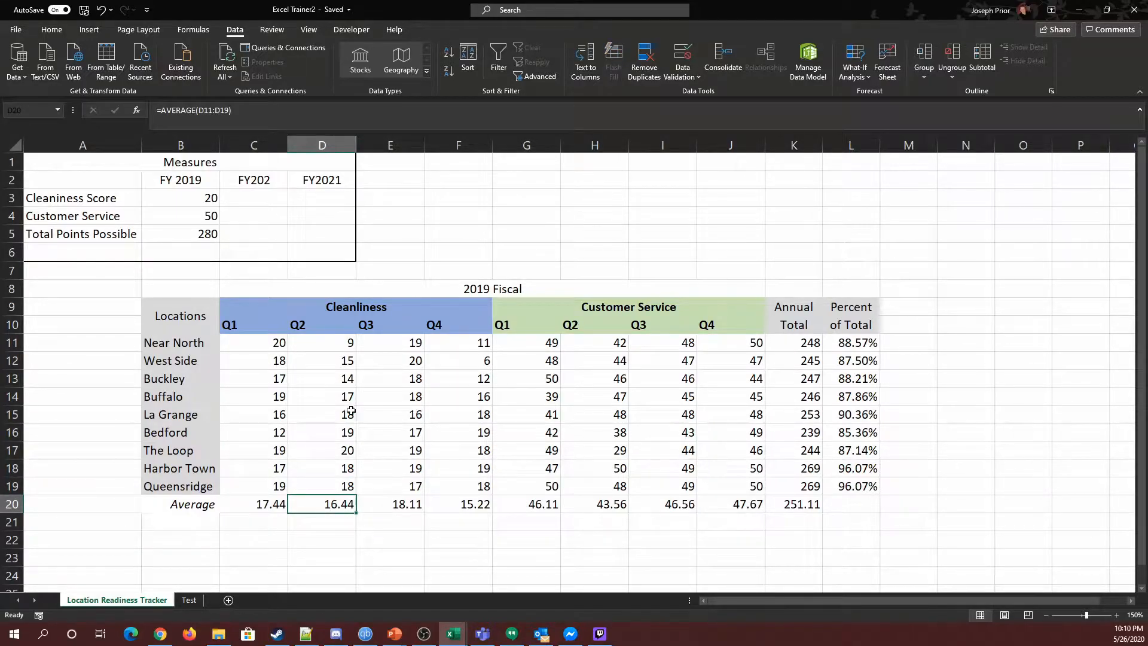
click(338, 346)
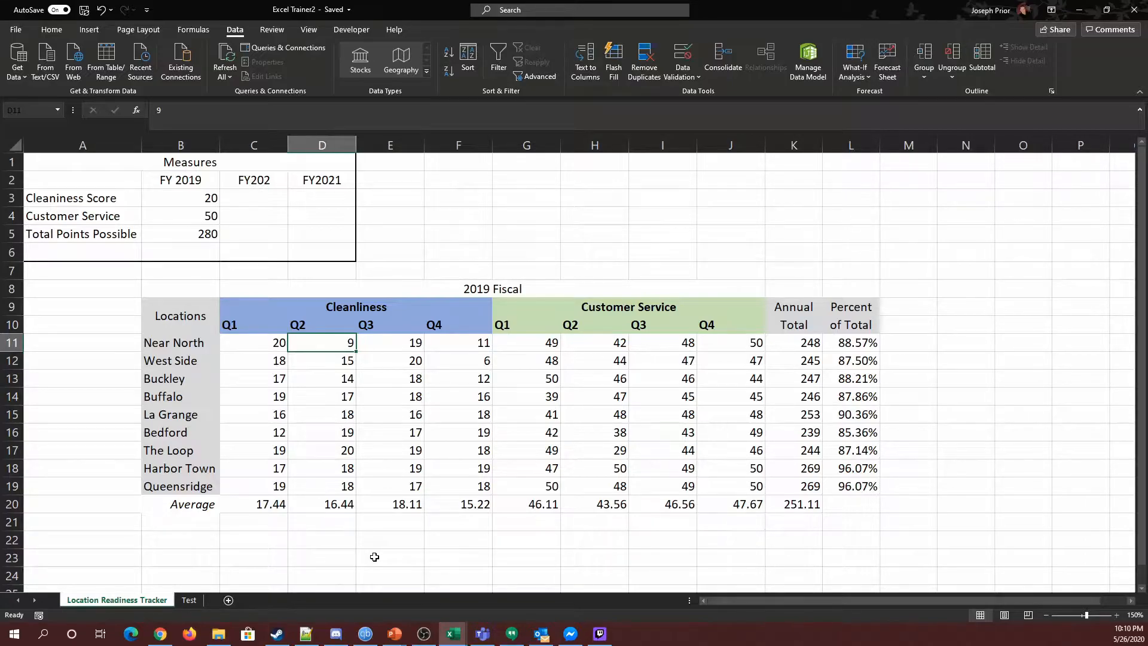
Step: Inspect the Cleanliness Q1 column and the Near North row's quarterly values
drag(244, 342, 242, 477)
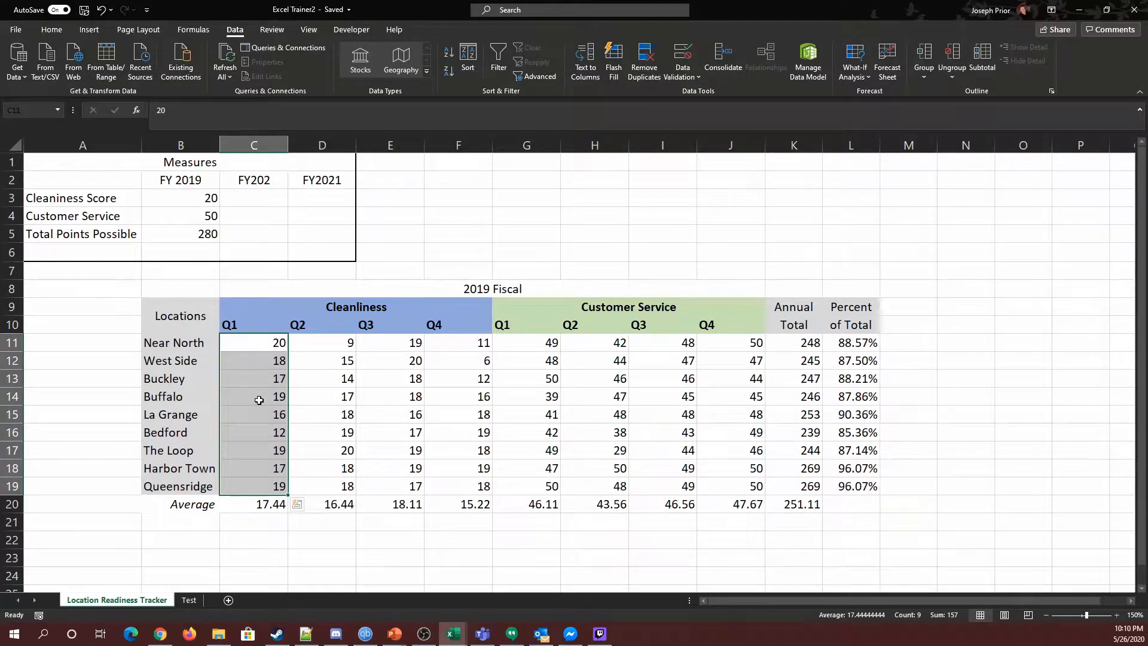
click(338, 344)
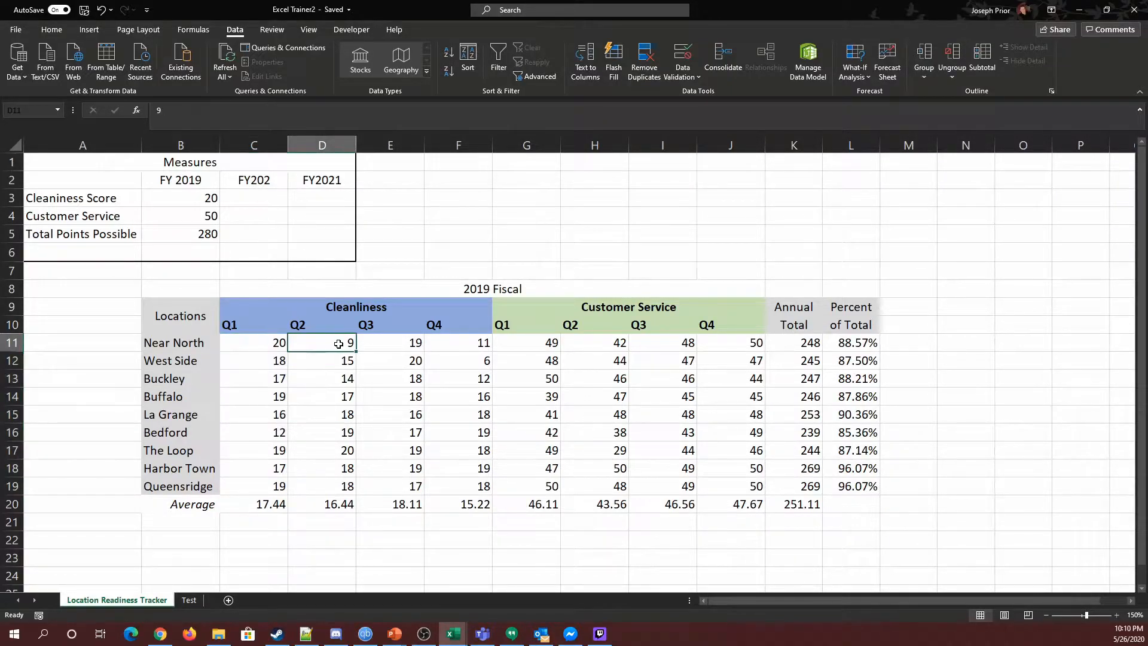
click(259, 346)
click(326, 344)
click(393, 344)
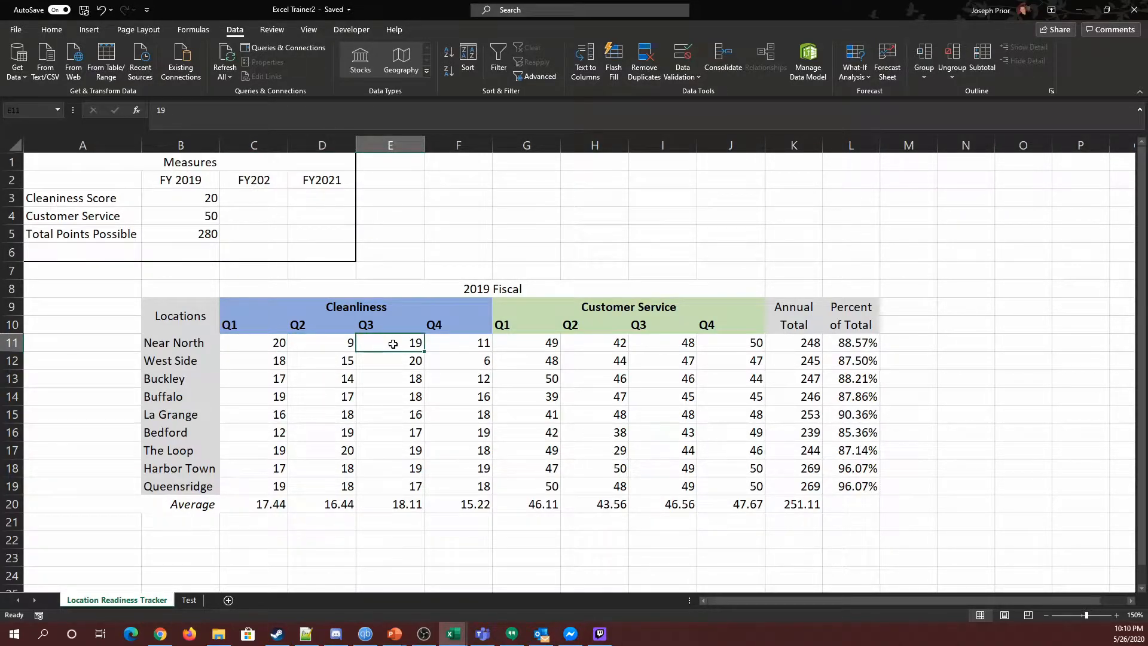
click(450, 343)
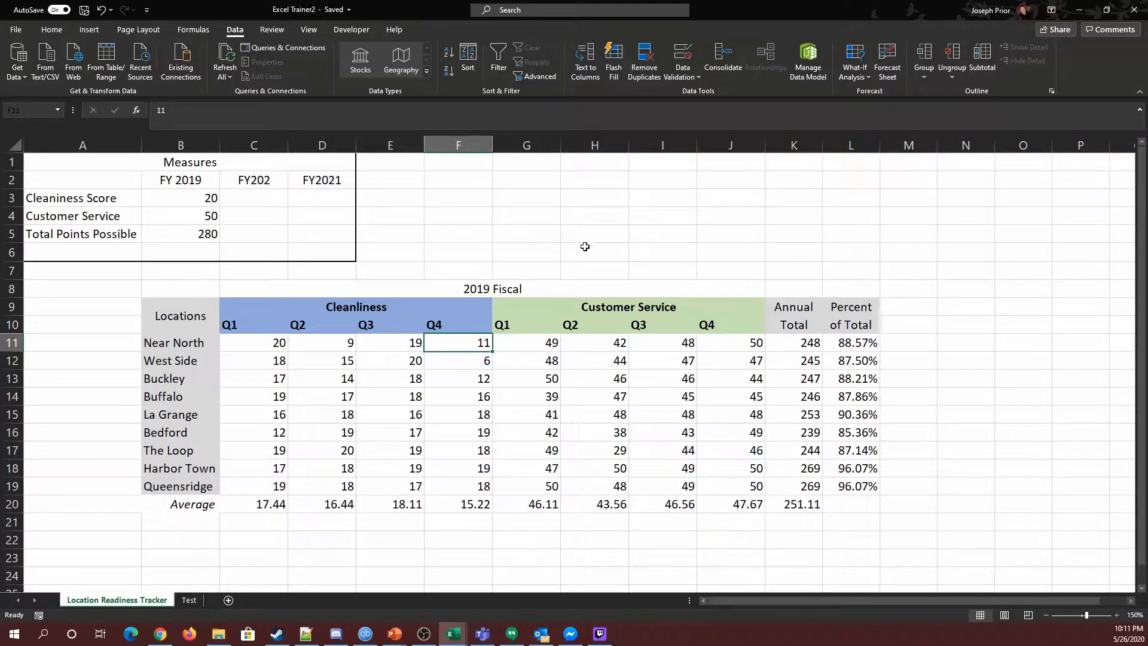
Step: Insert four blank columns before the Customer Service Q1 column
click(527, 145)
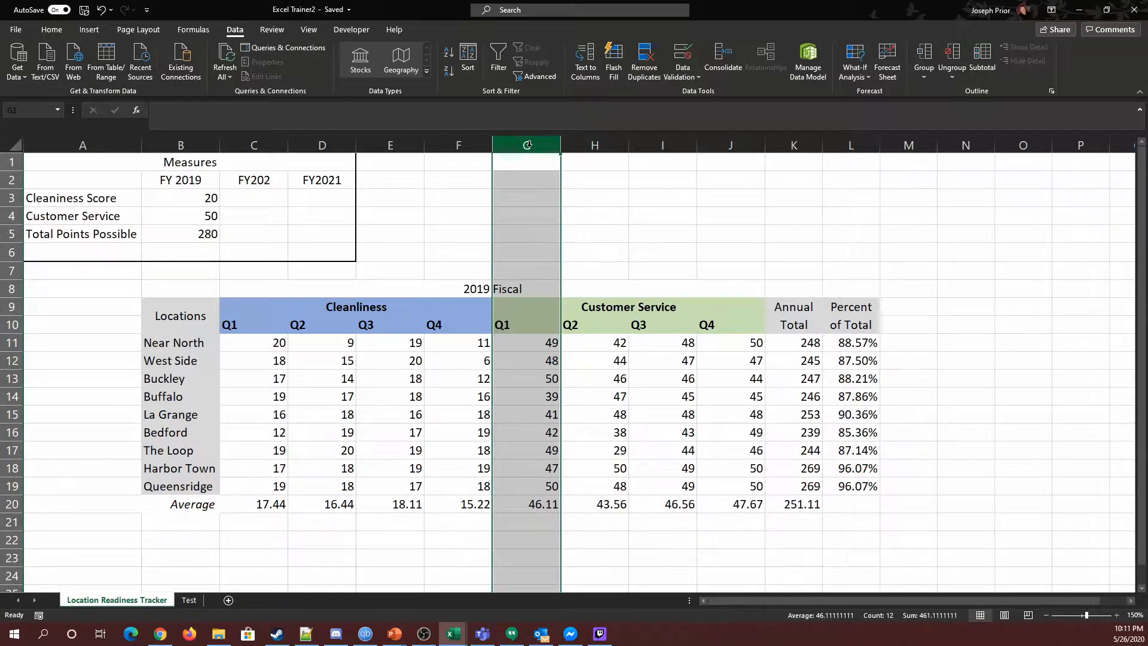
click(90, 29)
click(52, 29)
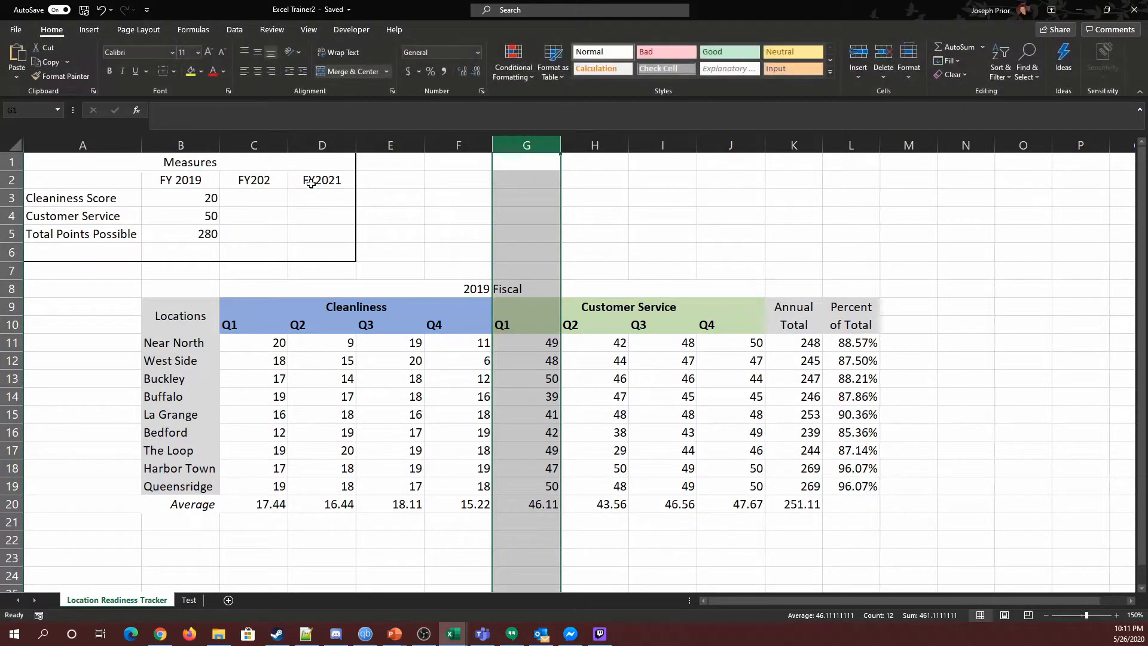
click(860, 55)
click(861, 56)
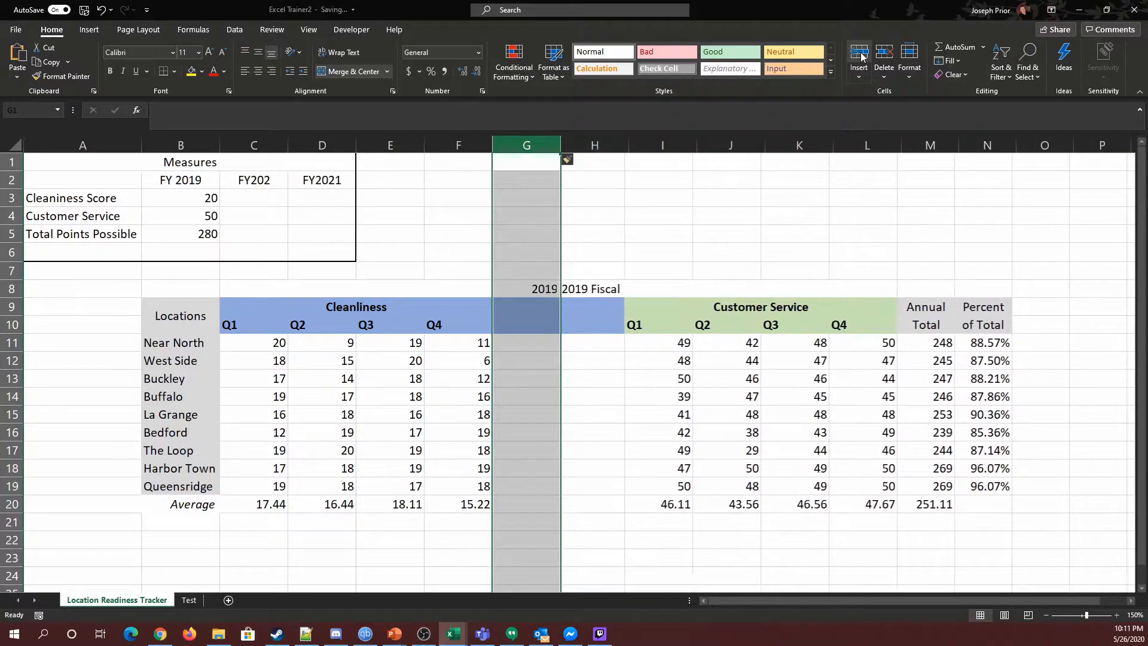
click(862, 57)
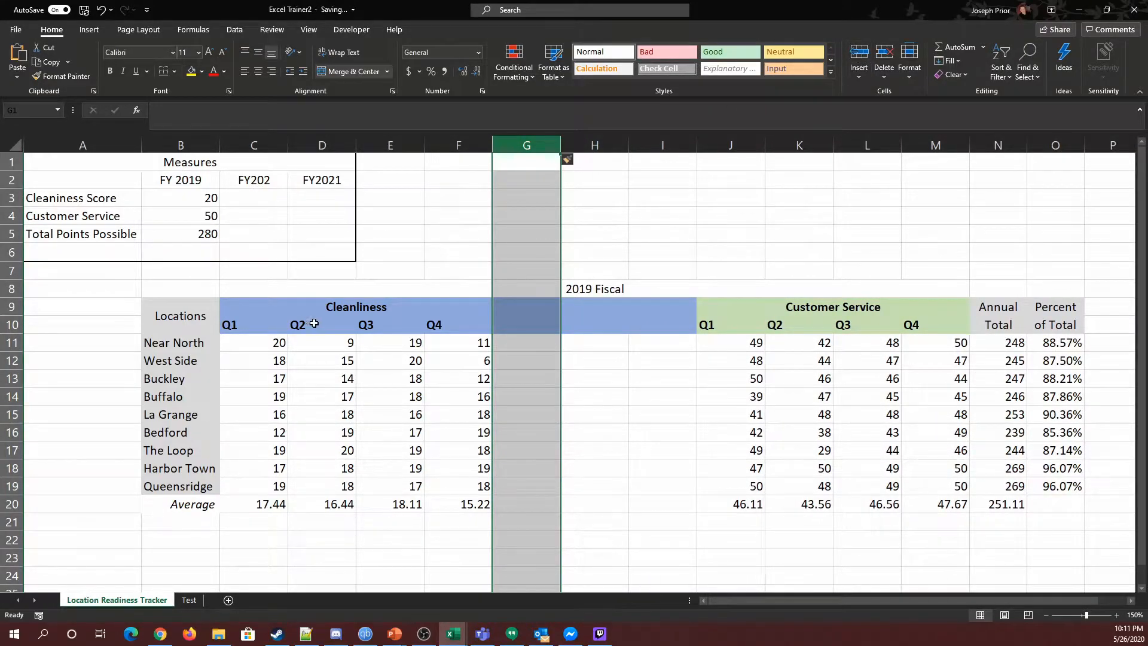
click(859, 57)
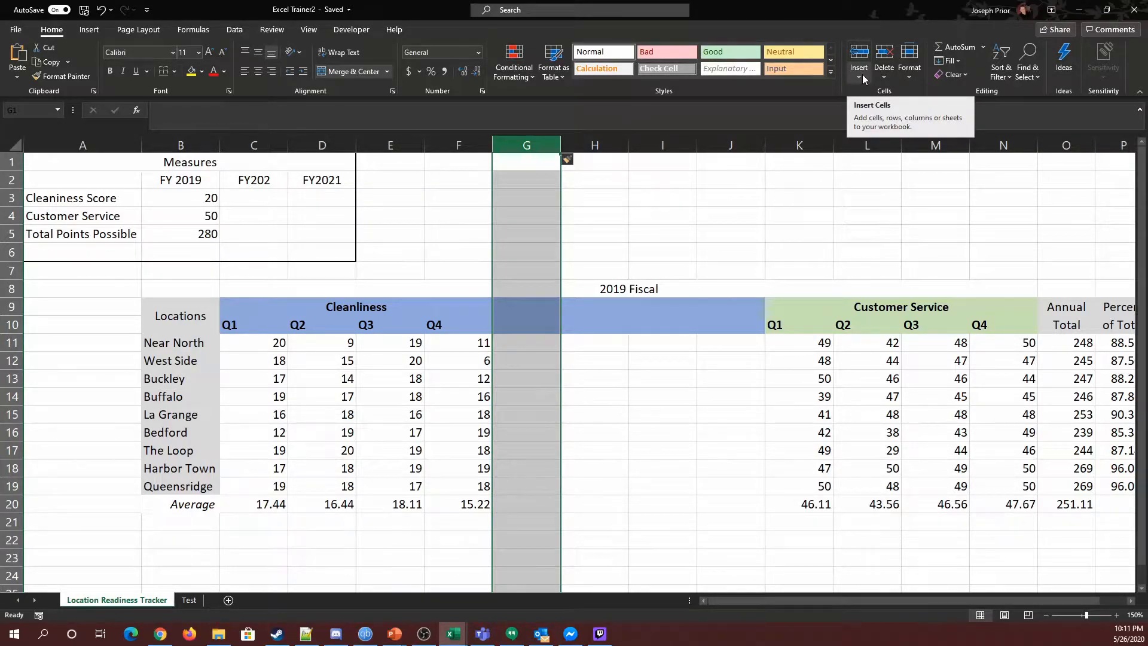
Step: Merge G9:G10 and enter the header Avg Clean
click(692, 402)
click(525, 325)
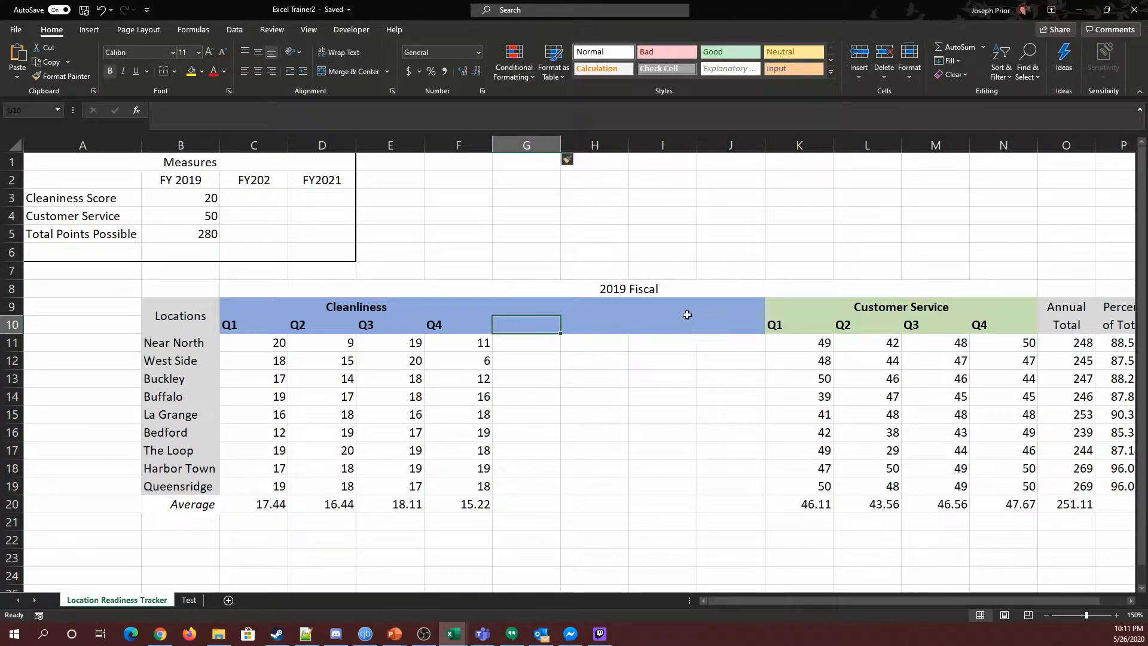
drag(529, 303, 527, 323)
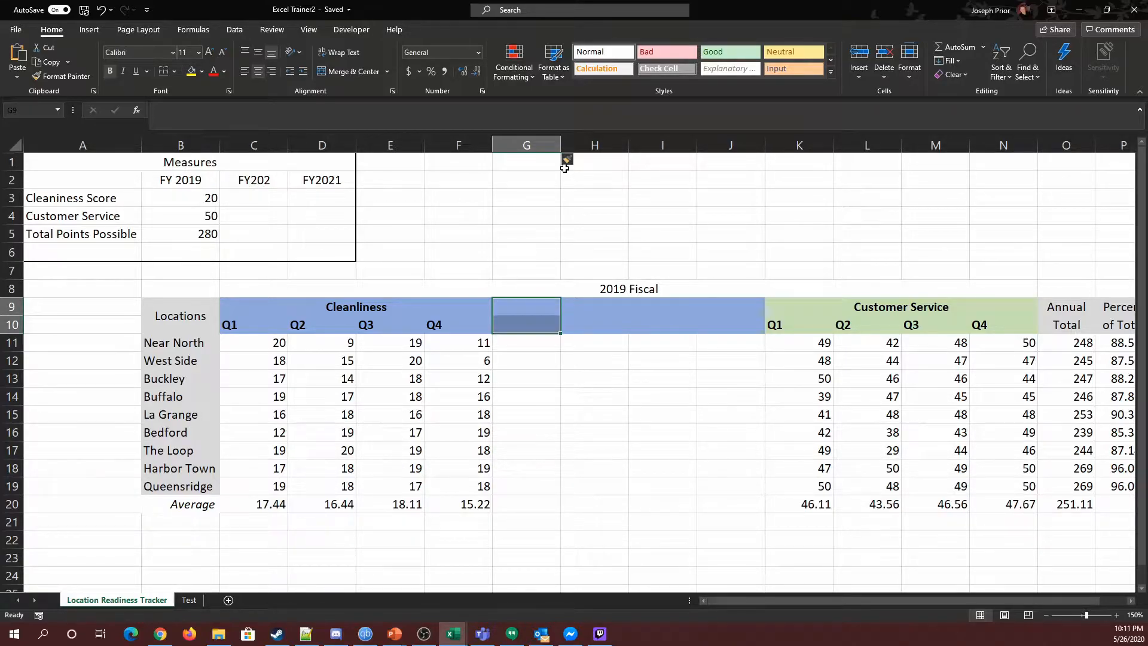
click(354, 72)
text(A)
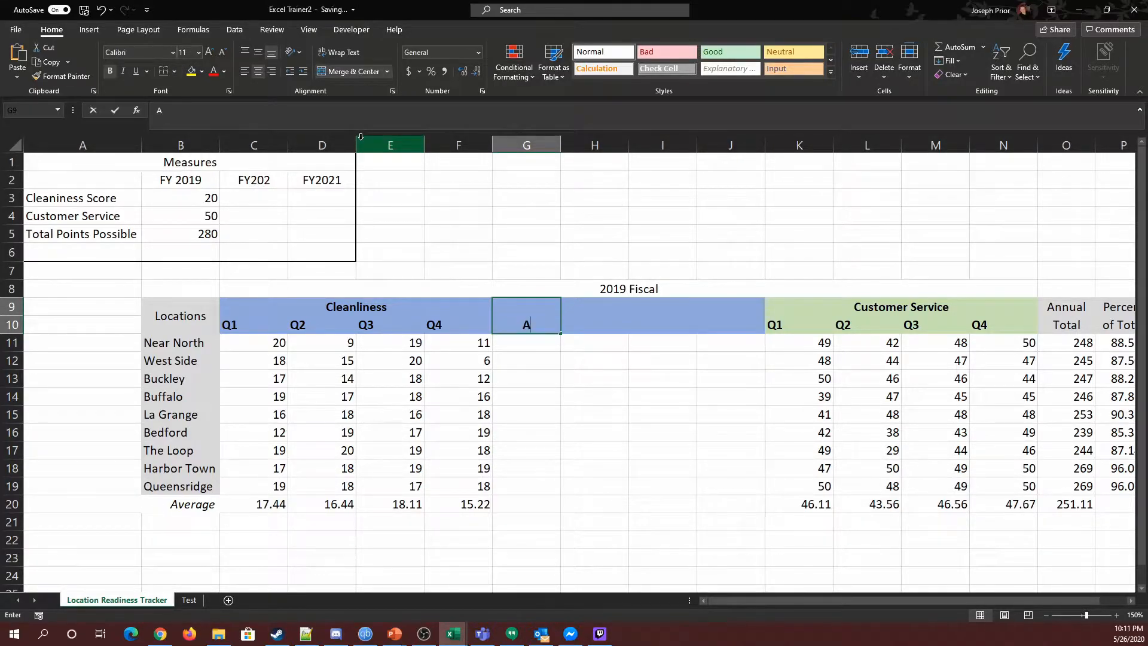
text(vera)
key(BackSpace)
key(BackSpace)
key(BackSpace)
text(g Cleanliness)
key(BackSpace)
key(BackSpace)
key(BackSpace)
key(BackSpace)
key(BackSpace)
key(BackSpace)
key(Tab)
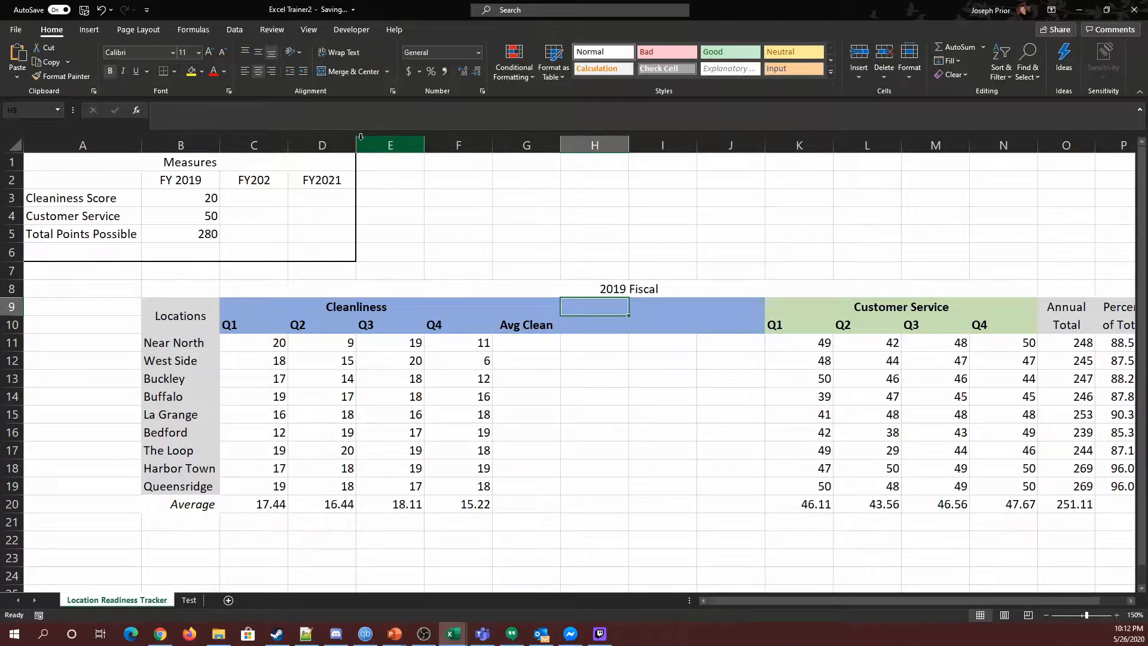
Step: Center the Avg Clean header vertically in its merged cell
click(518, 321)
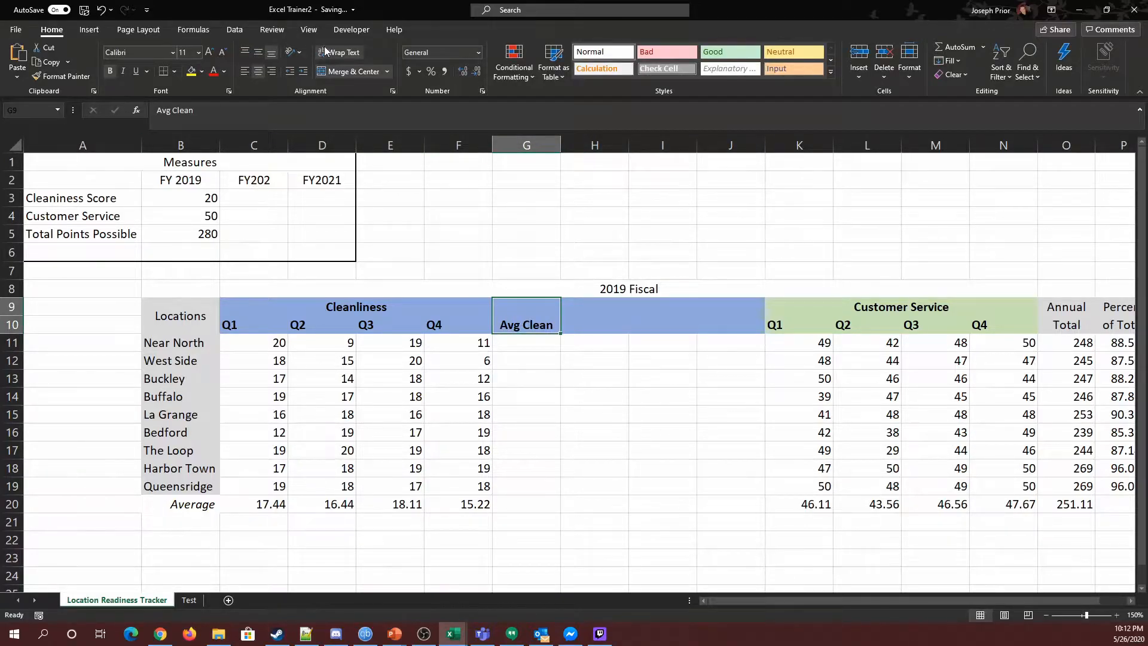
click(574, 464)
click(515, 328)
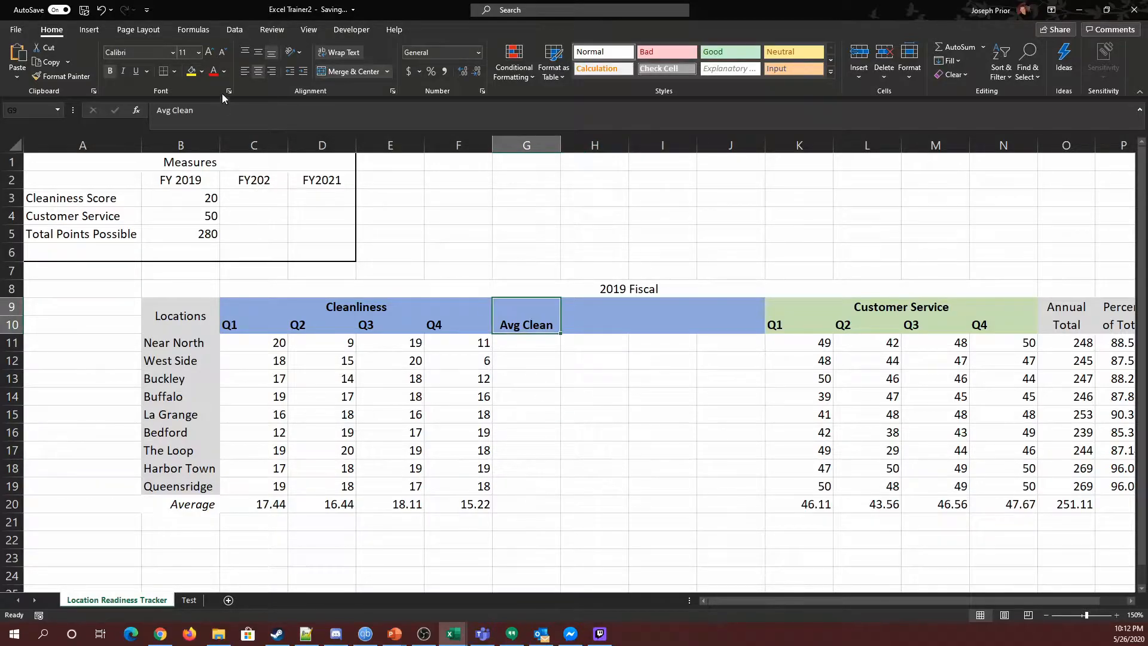
click(257, 53)
click(530, 358)
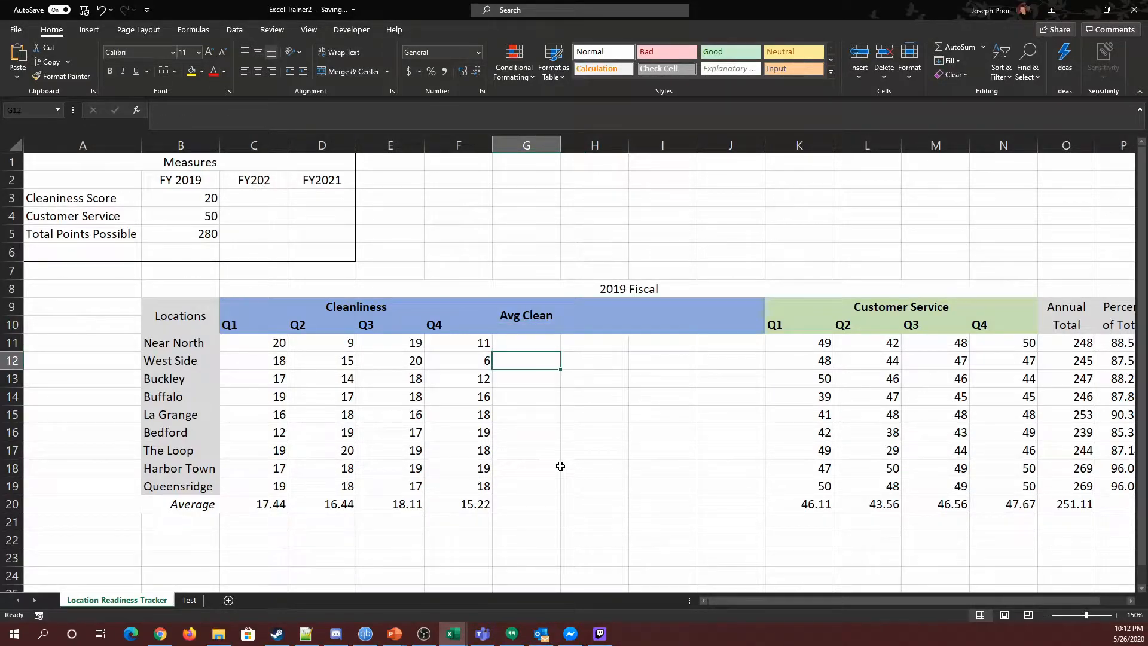
Step: Enter an AVERAGE formula in G11 averaging C11:F11 for Near North's Cleanliness quarters
drag(272, 342, 269, 488)
click(514, 468)
click(516, 343)
text(=ave)
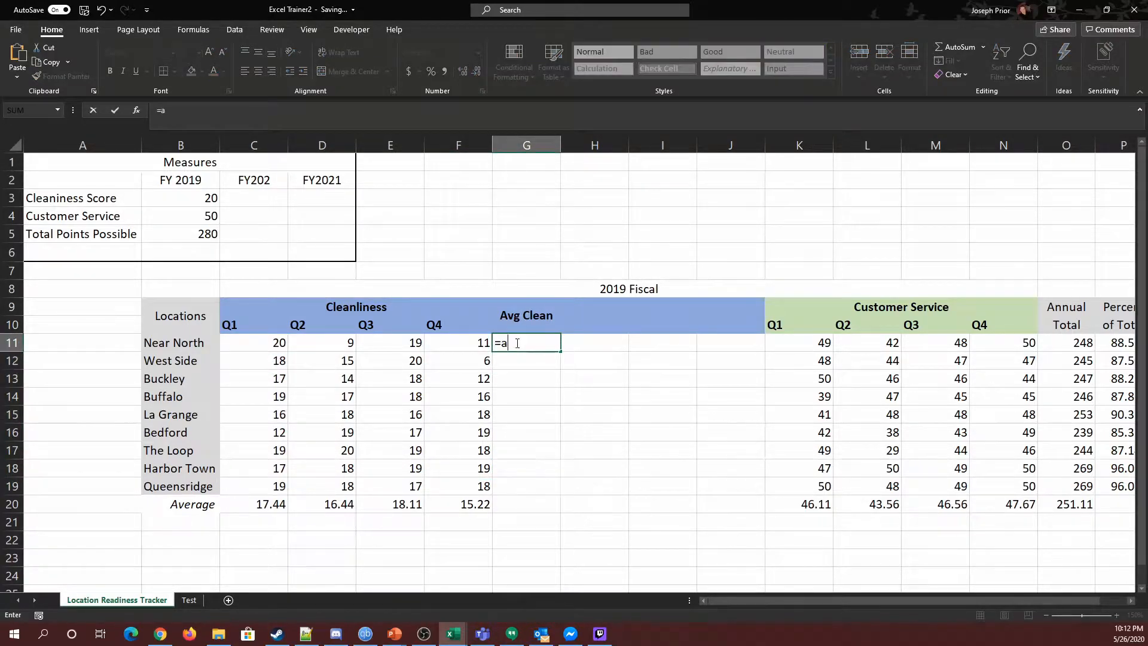
key(Tab)
key(BackSpace)
key(BackSpace)
key(BackSpace)
key(BackSpace)
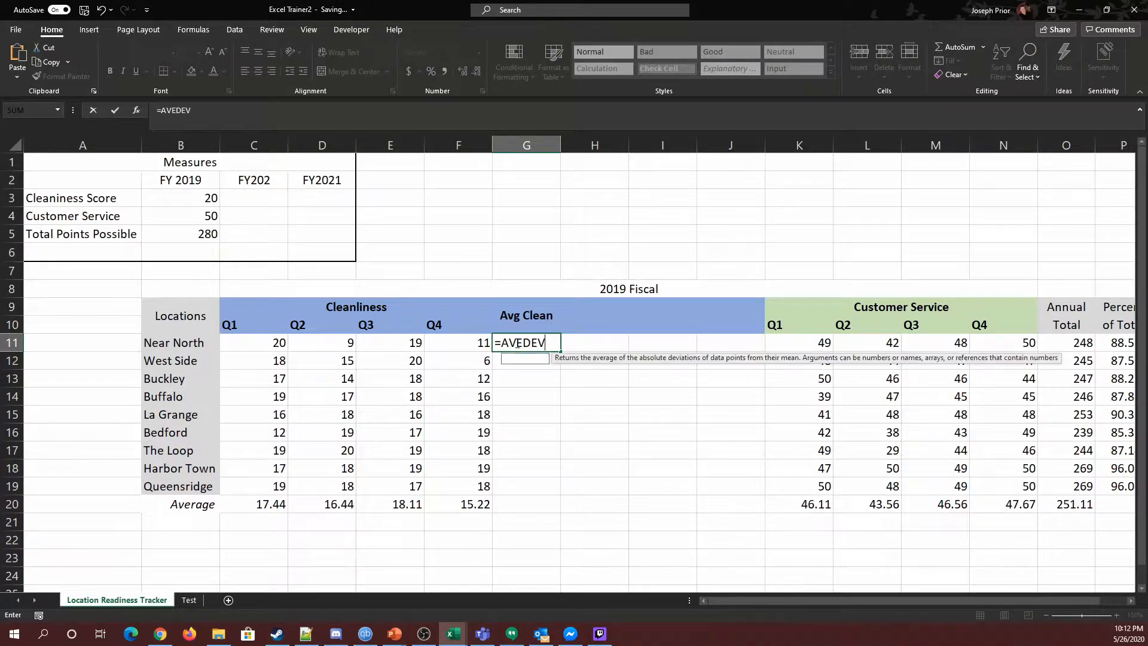
key(Down)
key(Tab)
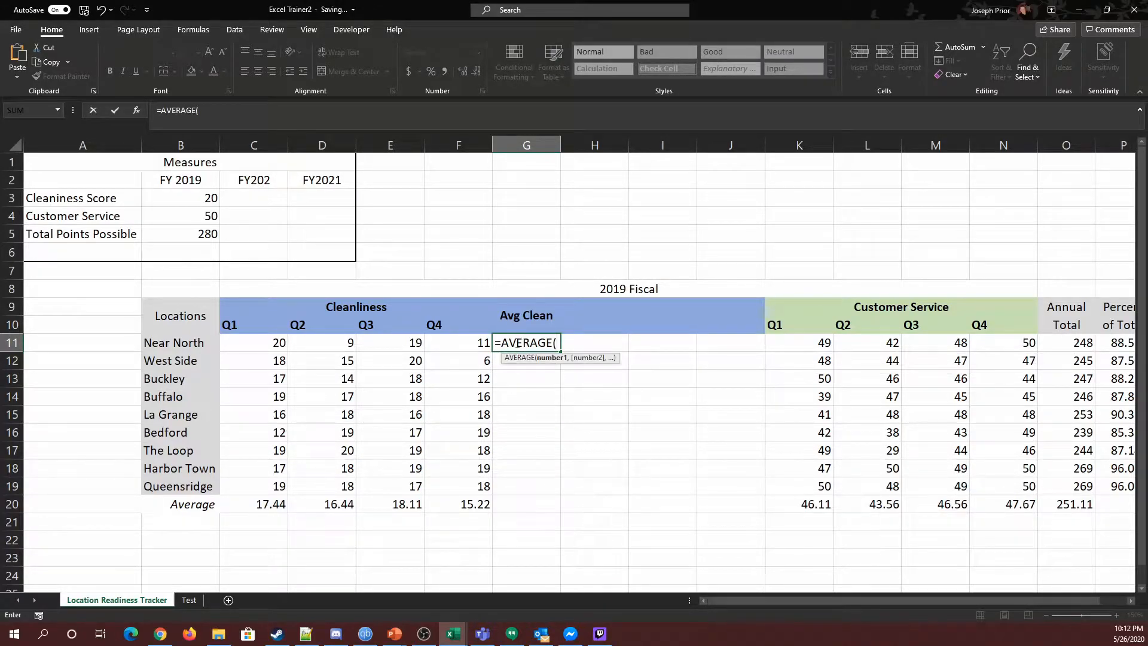
drag(263, 342, 458, 339)
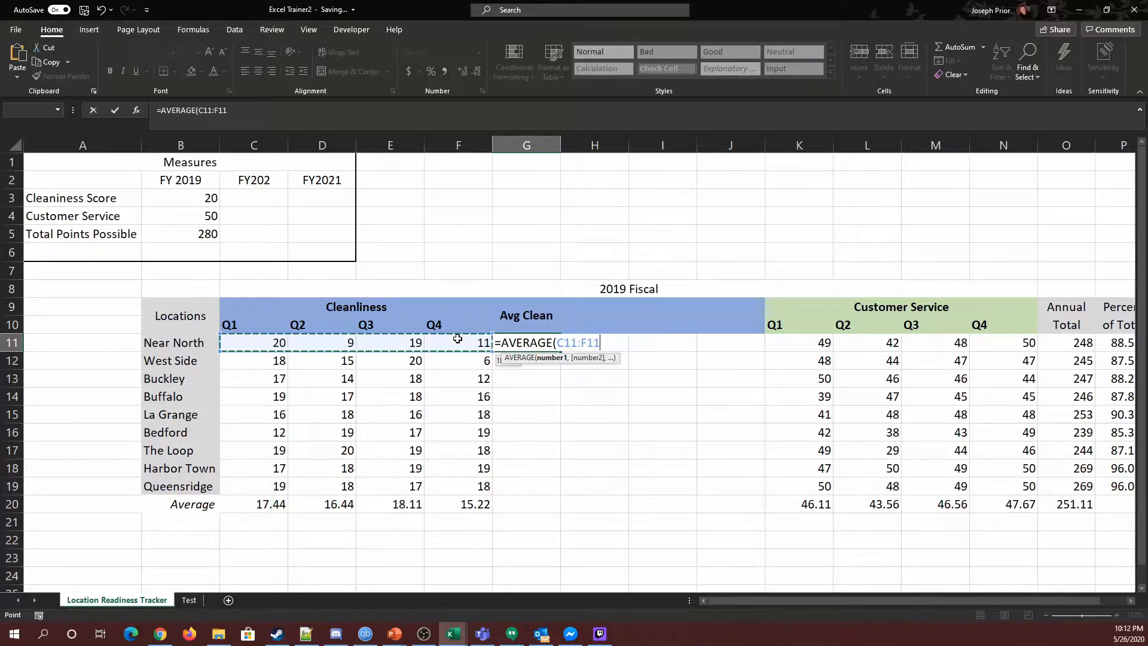
key(Return)
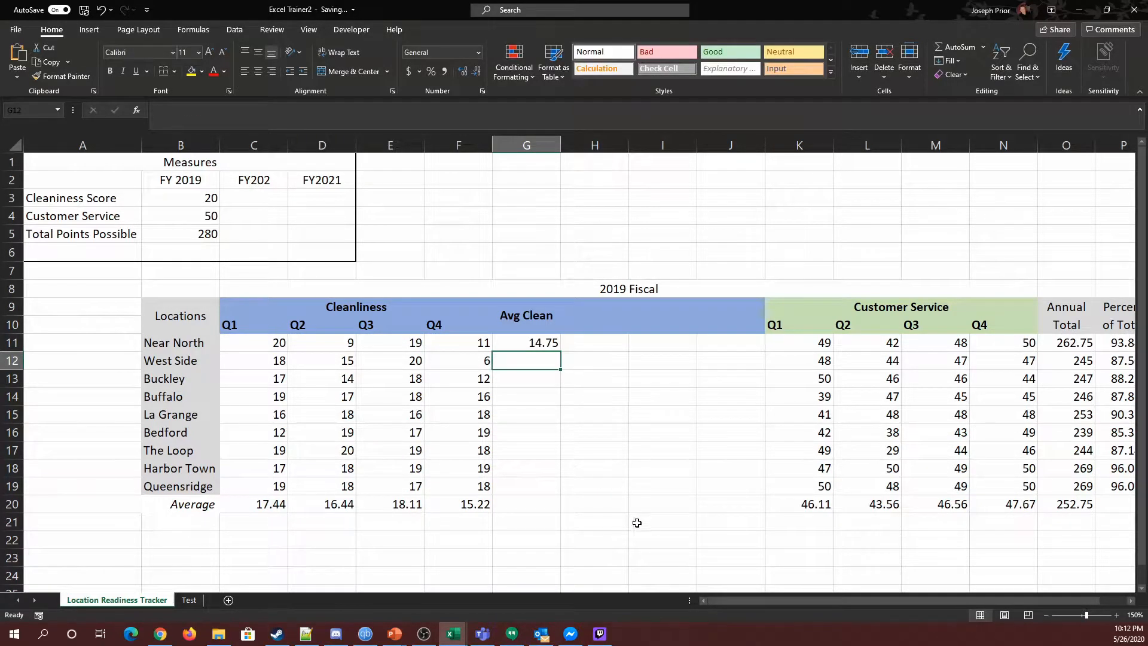
Step: Fill the average formula down from G11 through G19
click(526, 339)
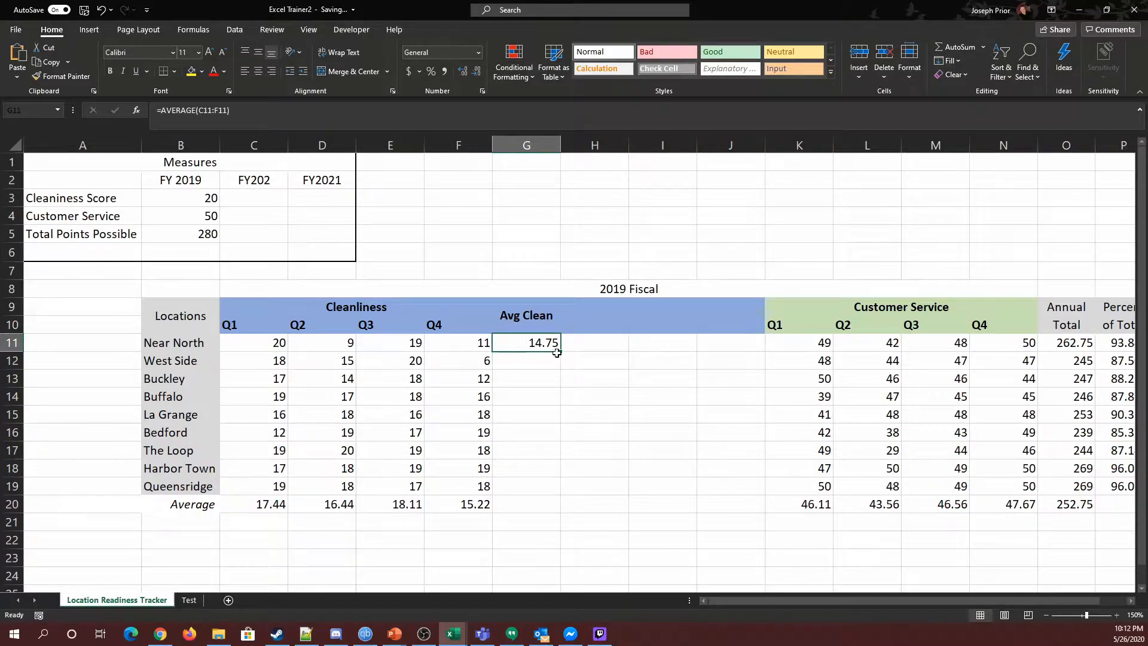
drag(560, 353, 556, 499)
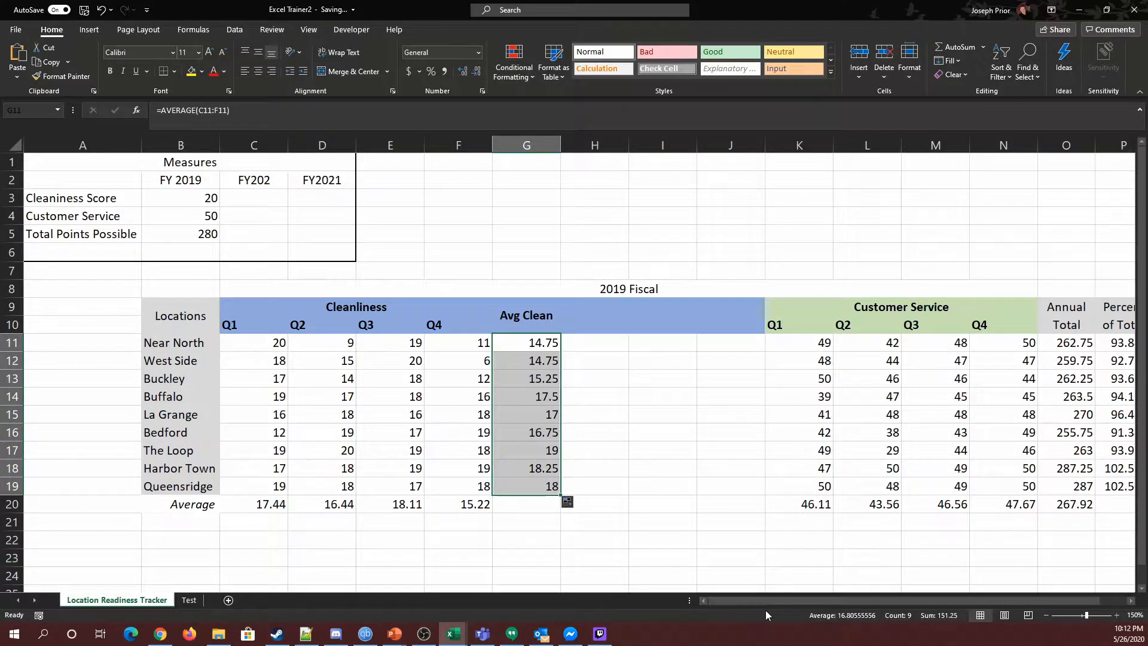
Step: Undo the average fill, then redo it
drag(765, 600, 802, 601)
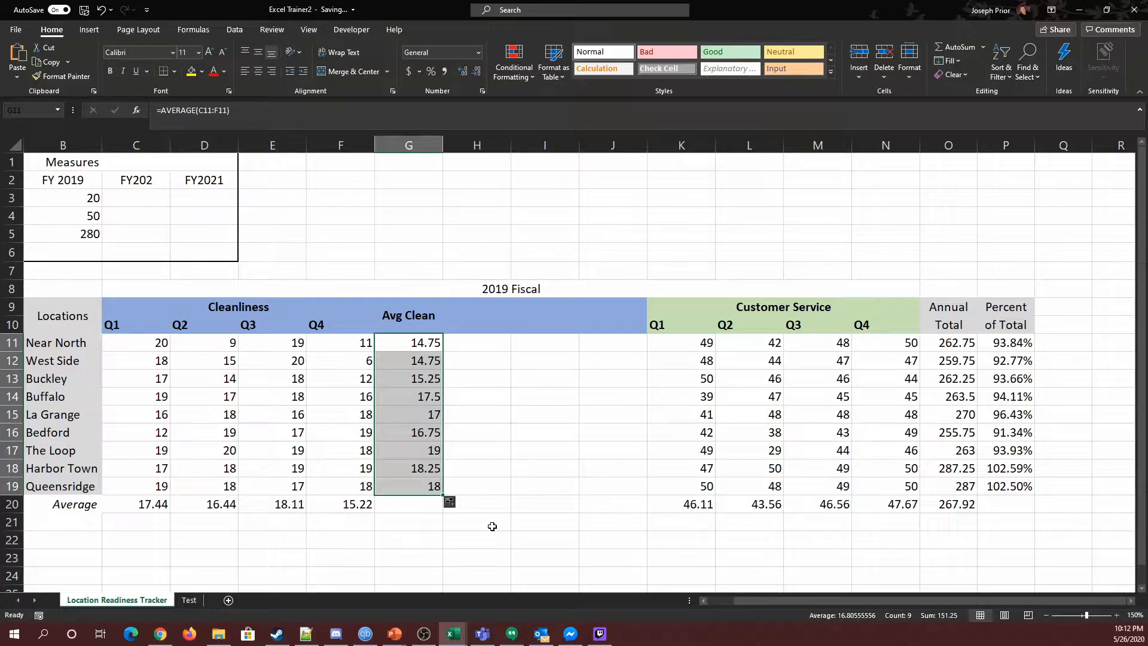
key(ctrl+z)
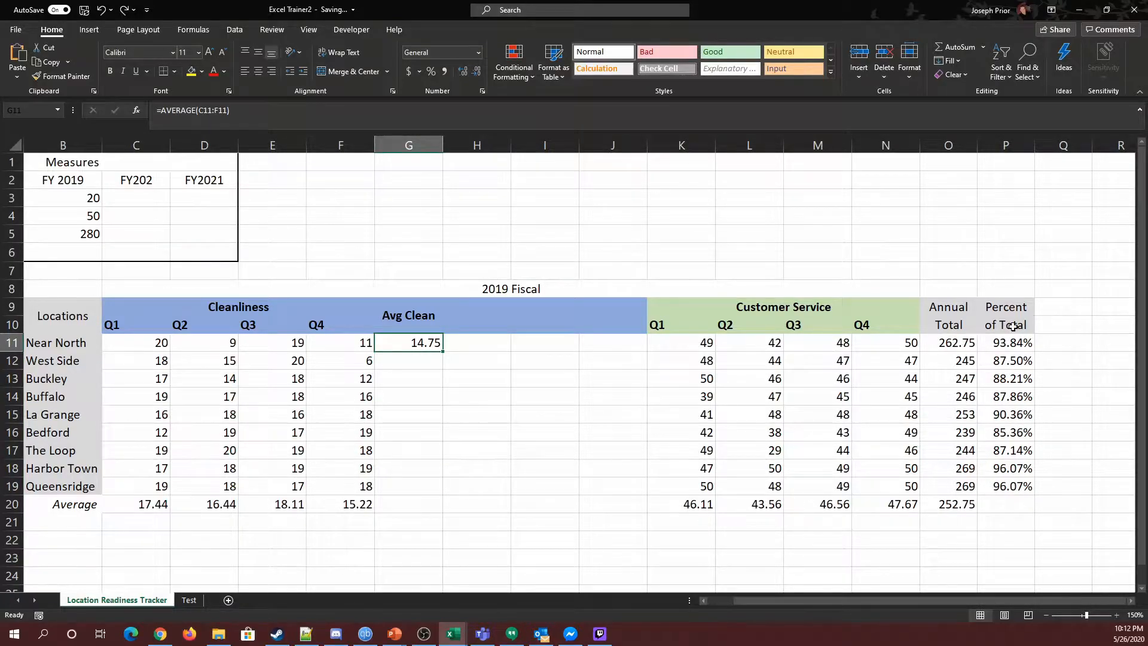
click(123, 10)
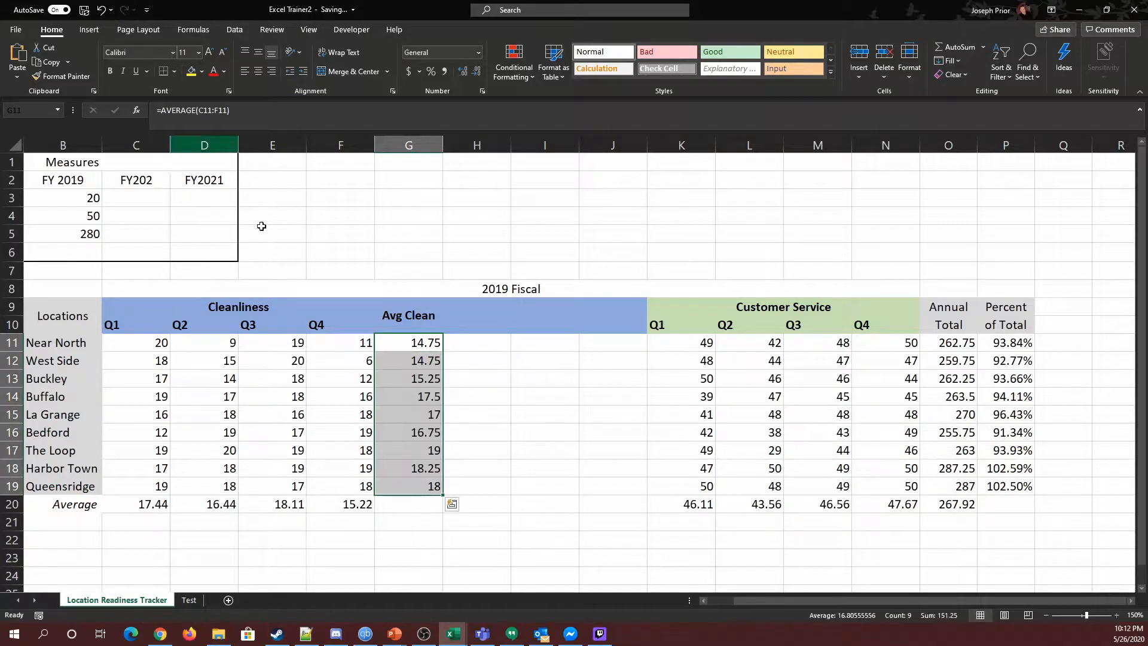
click(516, 508)
Step: Rewrite the Annual Total formula in O11 to SUM C11:F11 and K11:N11, leaving out the Avg Clean column
click(949, 342)
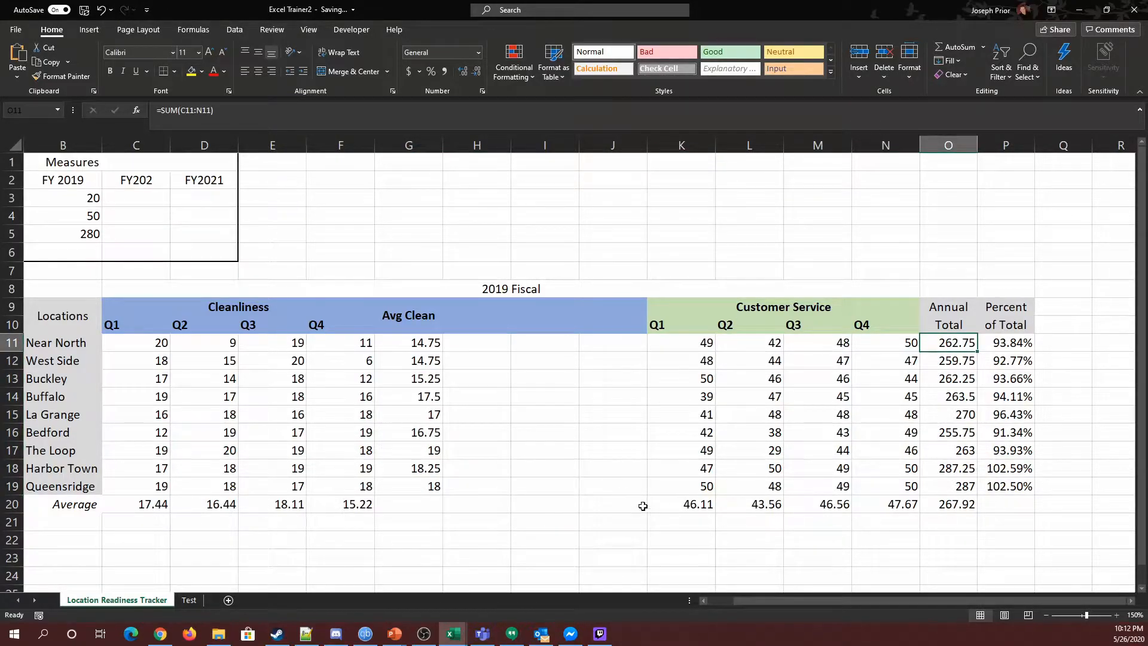
click(212, 112)
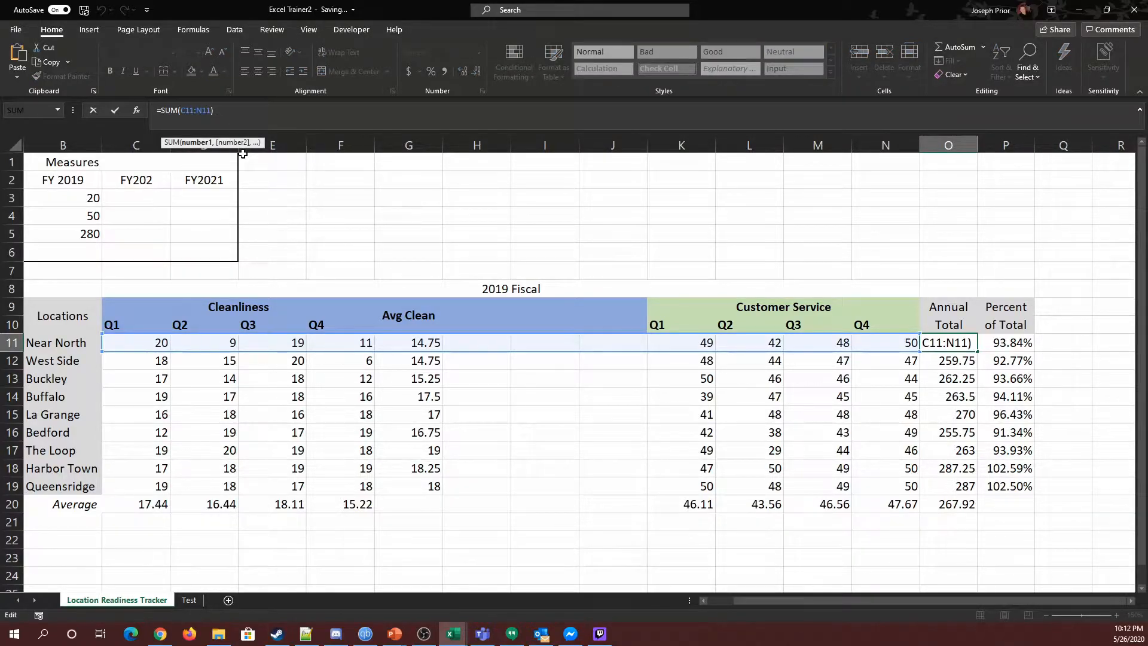
key(BackSpace)
key(BackSpace)
key(BackSpace)
key(BackSpace)
key(BackSpace)
key(BackSpace)
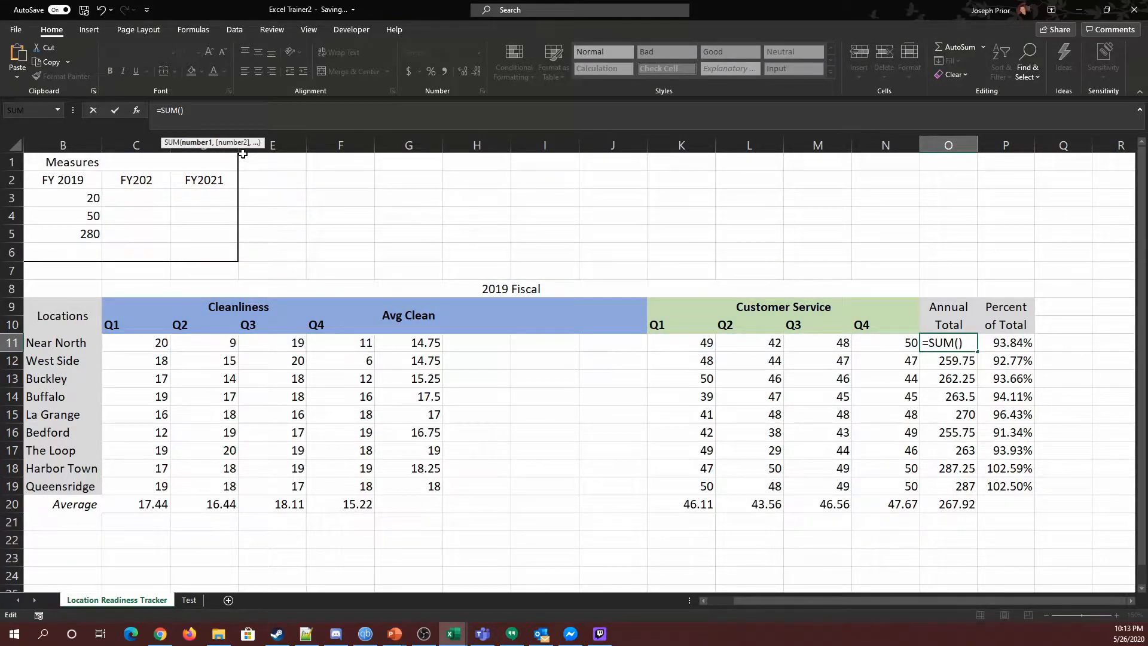
drag(142, 344, 357, 343)
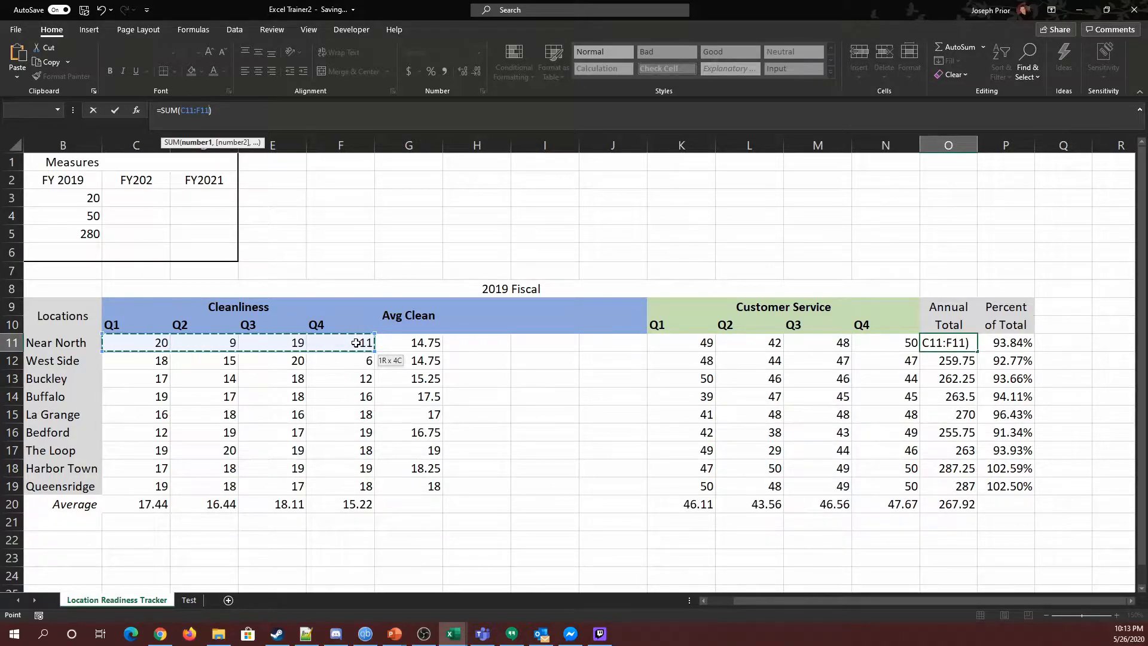
text(,)
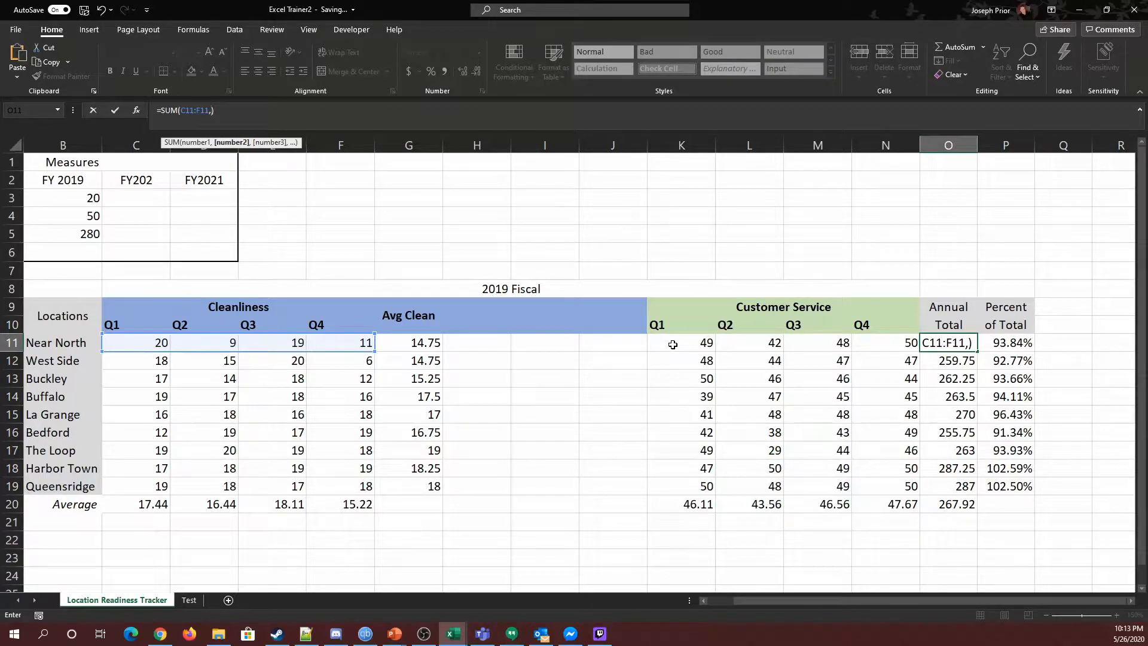
drag(673, 344, 910, 341)
key(Return)
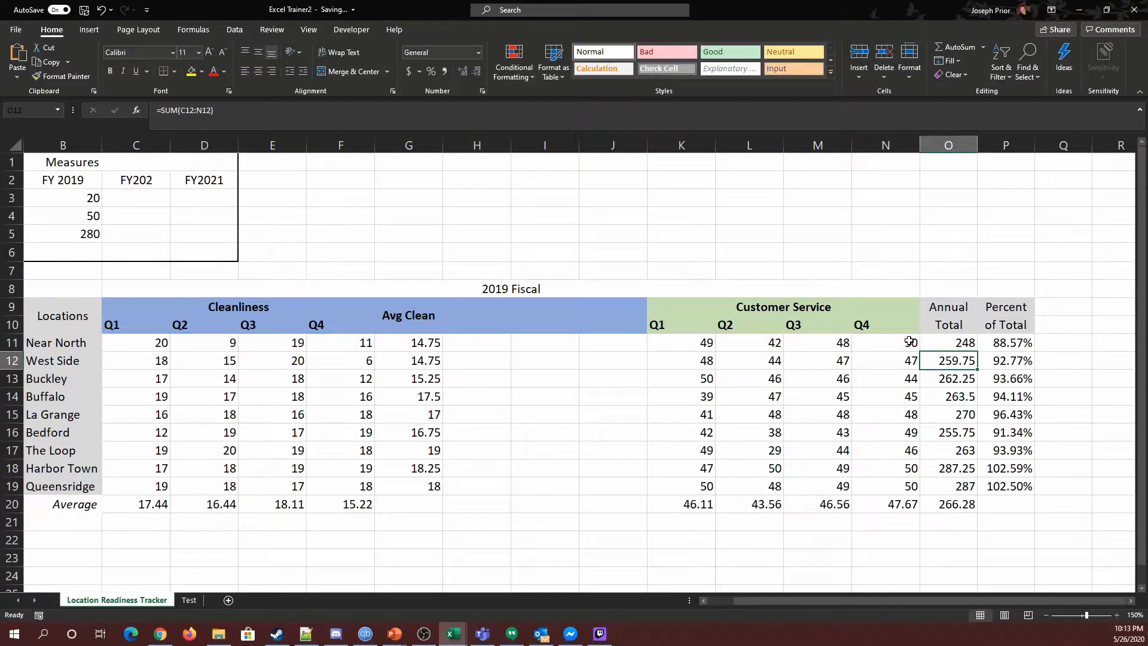
Step: Fill the revised Annual Total formula down from O11 through O19
click(968, 345)
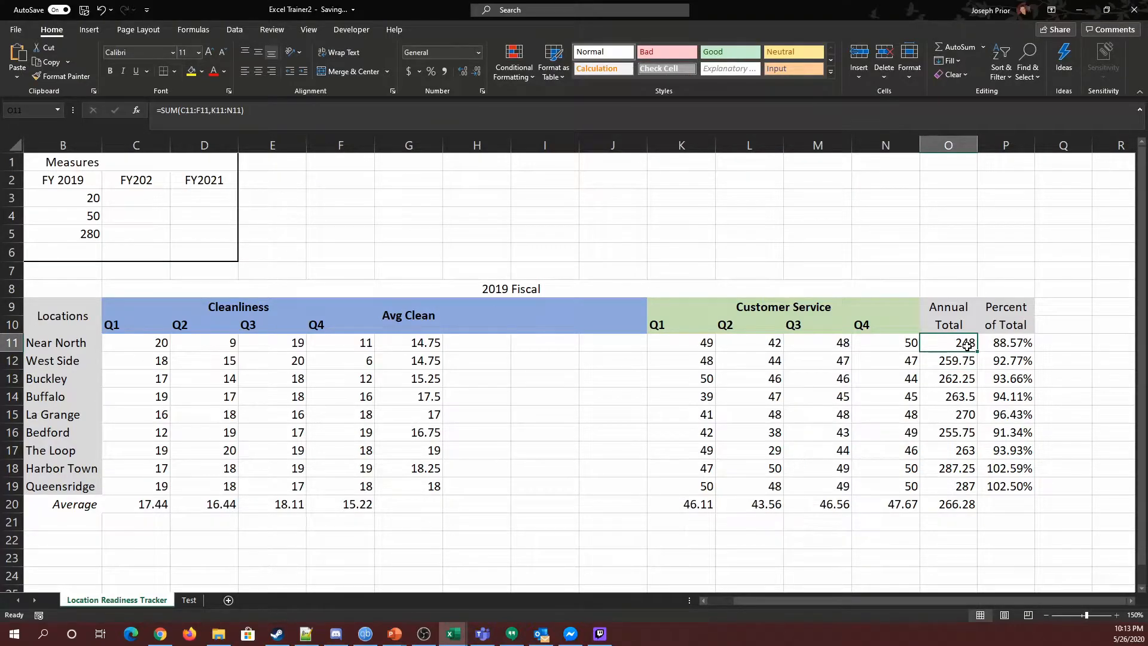
drag(979, 351, 965, 486)
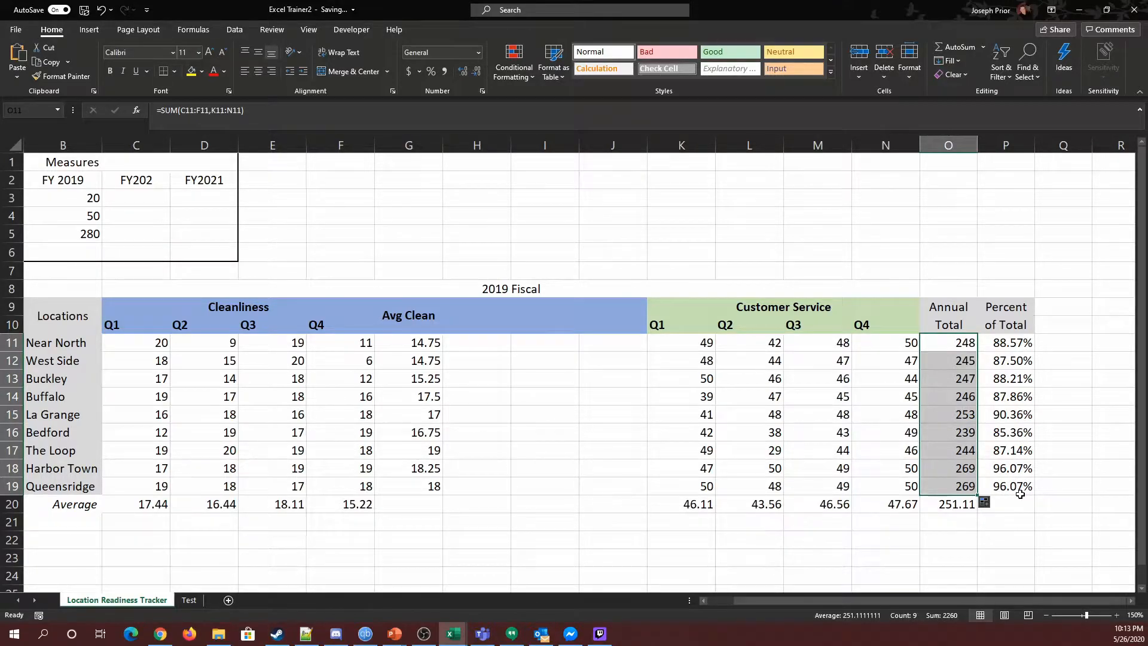
drag(468, 343, 557, 482)
click(500, 449)
drag(418, 343, 590, 485)
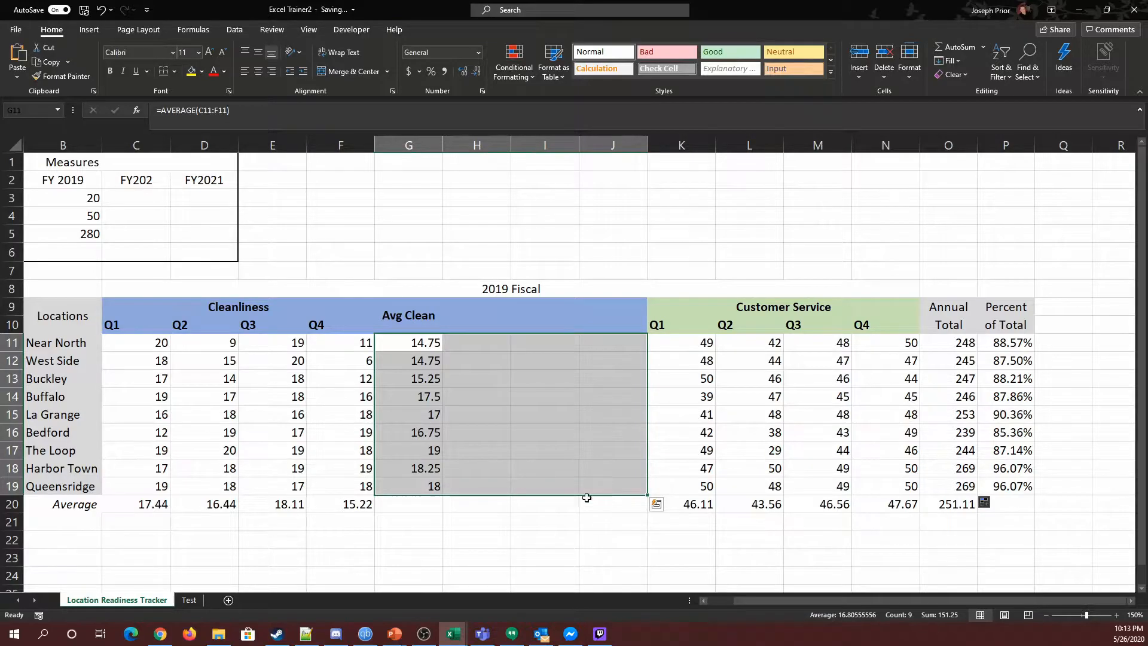
click(571, 522)
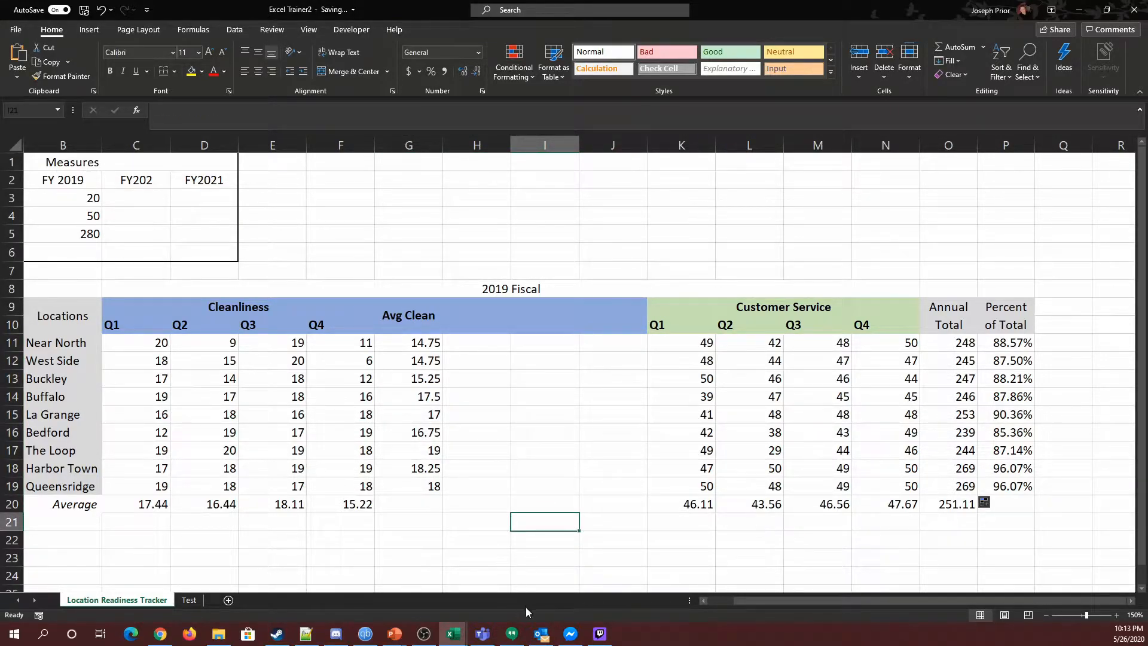
Step: Try setting the Customer Service measure in B4 to 45, then set it back to 50
drag(765, 600, 736, 601)
click(212, 219)
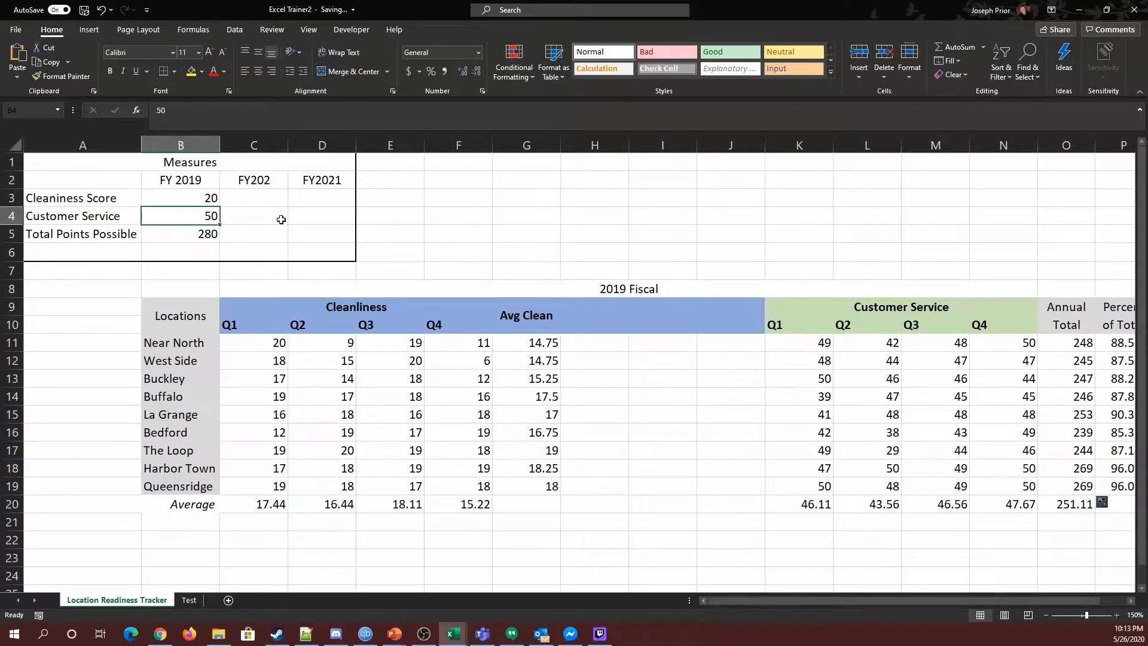
text(45)
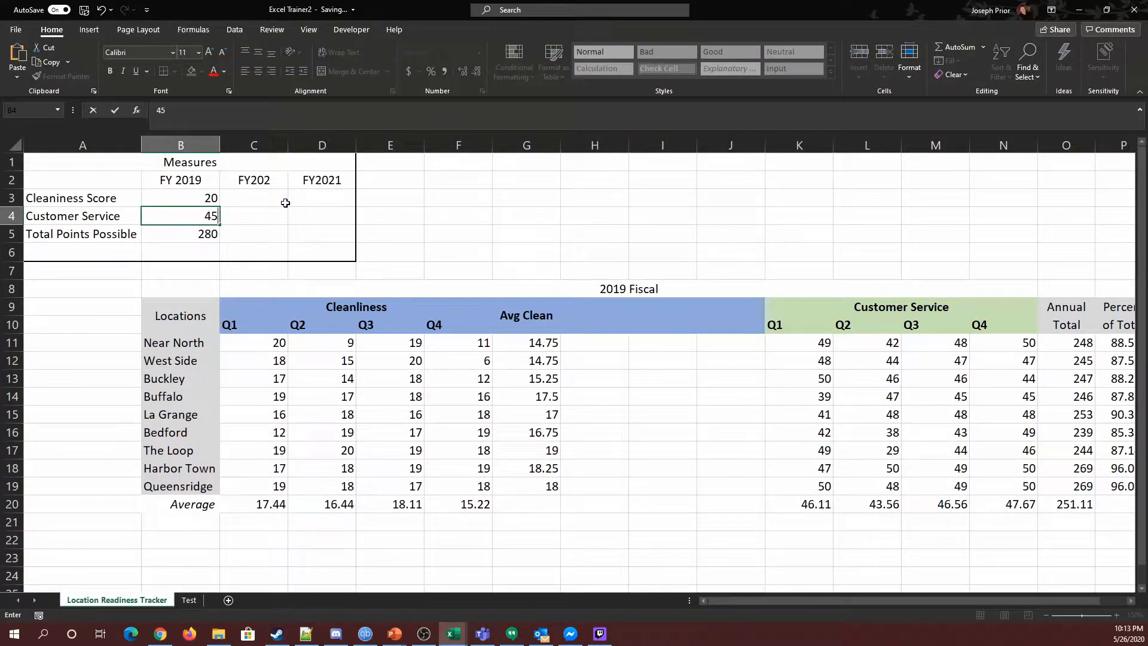
key(Tab)
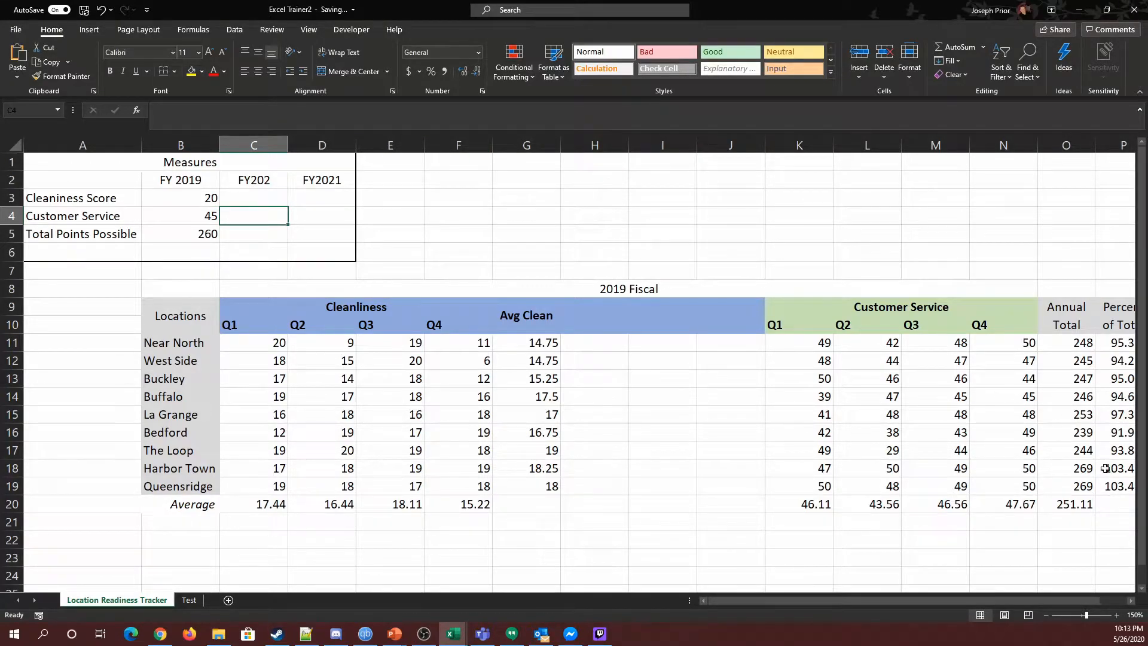
click(211, 216)
text(50)
key(Tab)
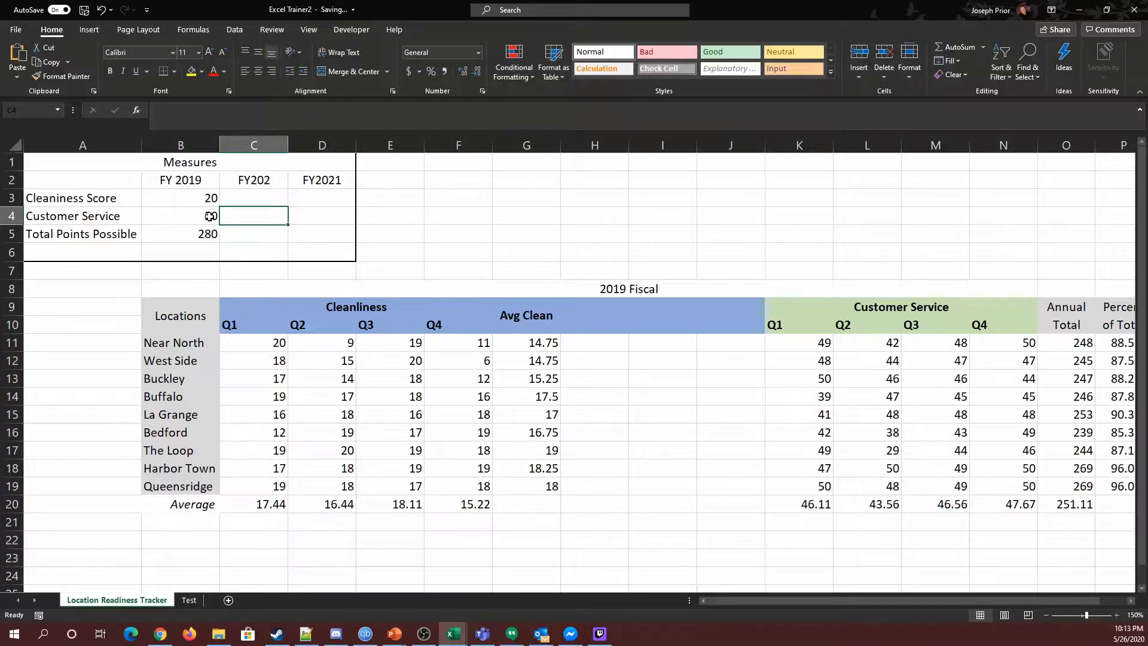
Step: Enter the header Q2 % in cell H10 next to Avg Clean
click(667, 469)
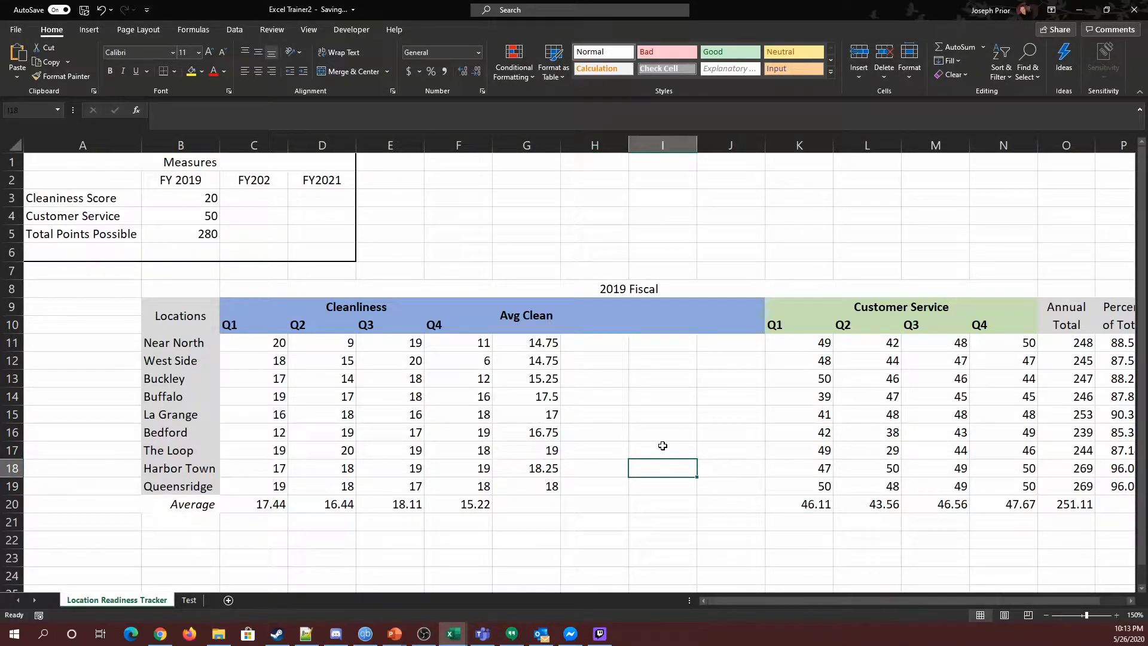
click(587, 324)
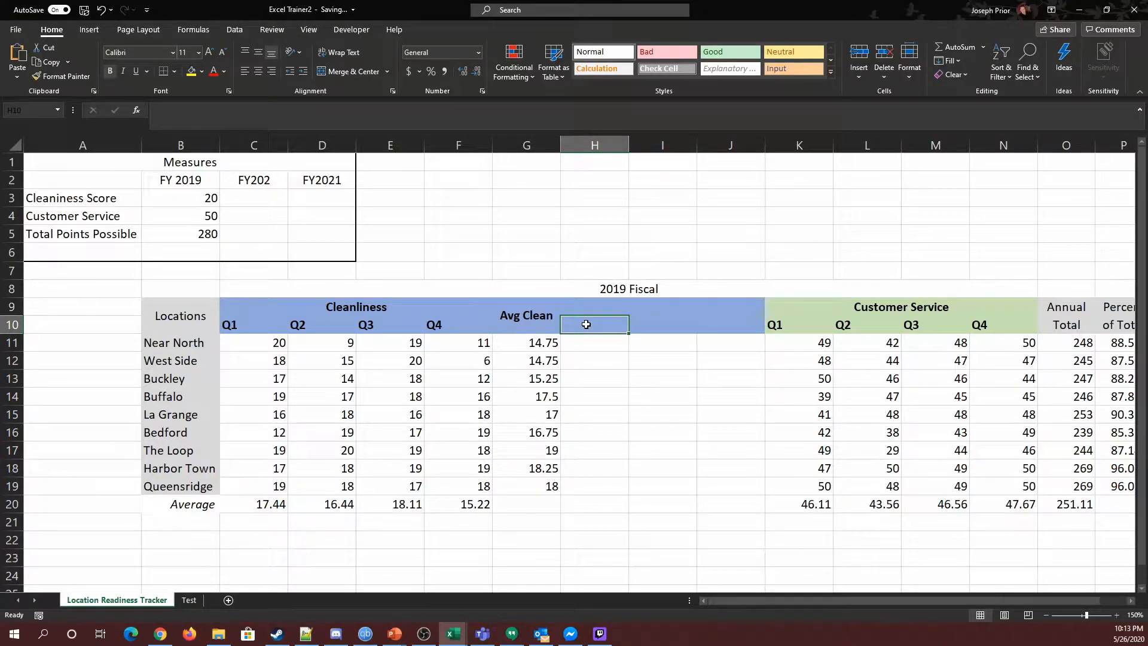
text(Q2)
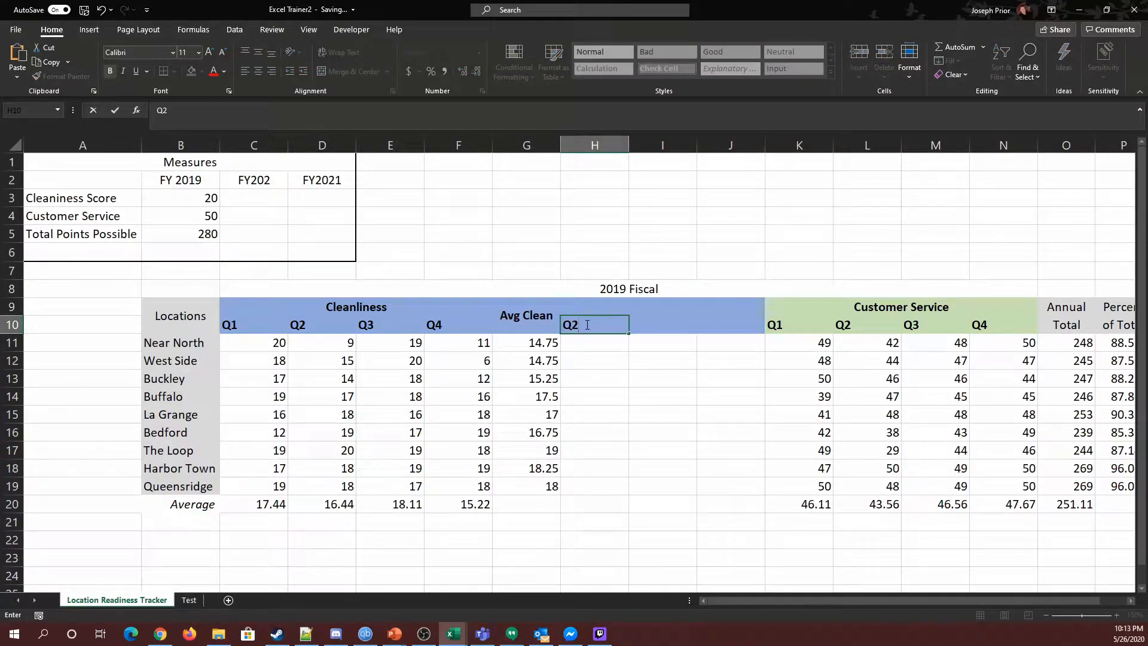
text( % Change)
key(BackSpace)
key(BackSpace)
key(BackSpace)
key(BackSpace)
key(BackSpace)
key(BackSpace)
Step: Insert the Δ symbol at the end of the H10 header so it reads Q2 % Δ
click(89, 29)
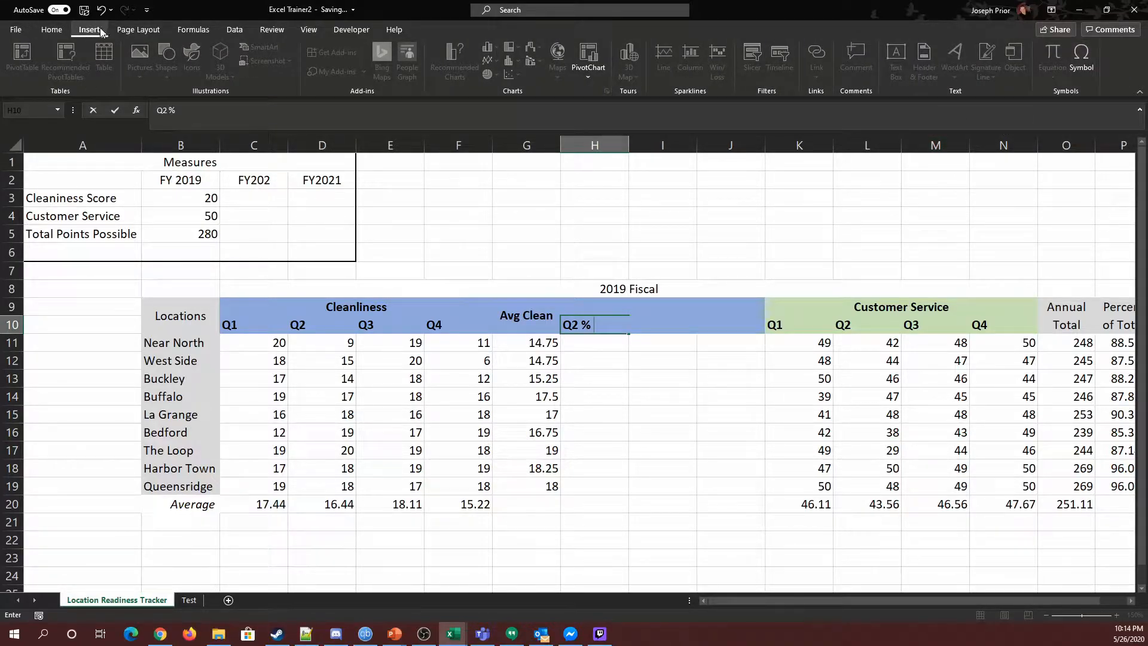
click(1082, 66)
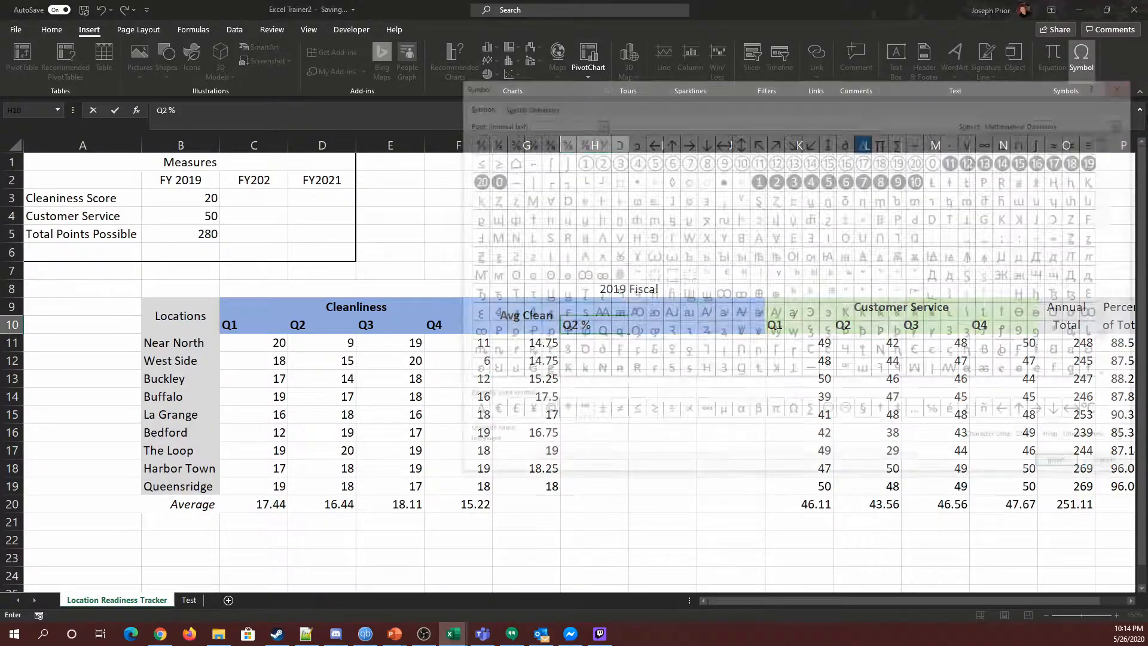
drag(808, 84, 484, 167)
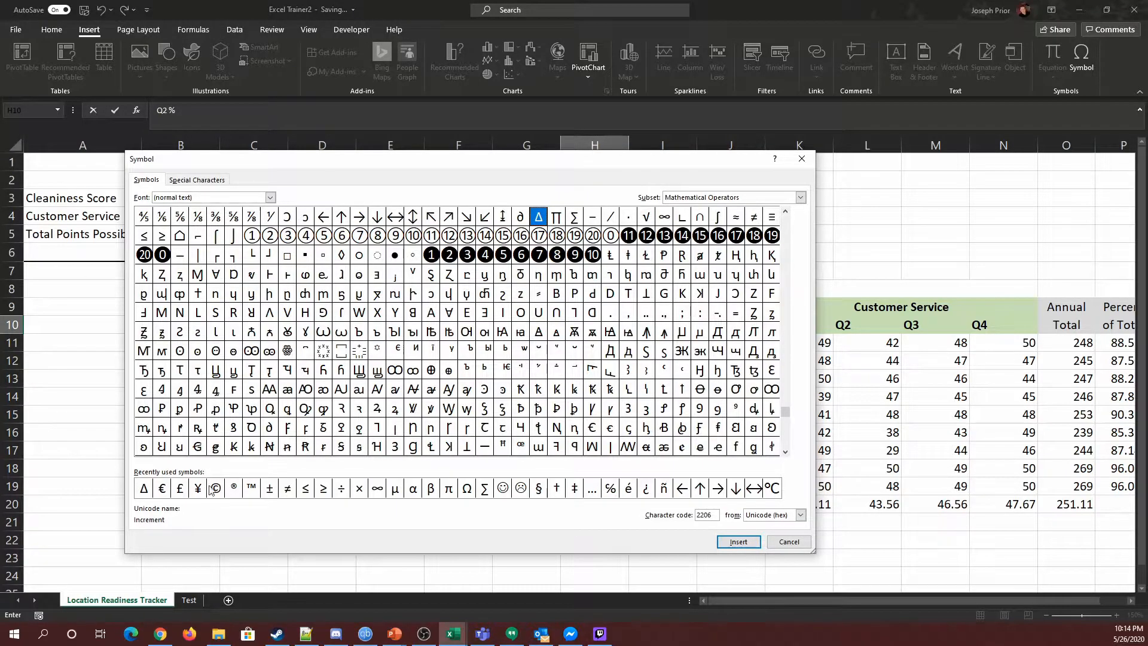
click(145, 489)
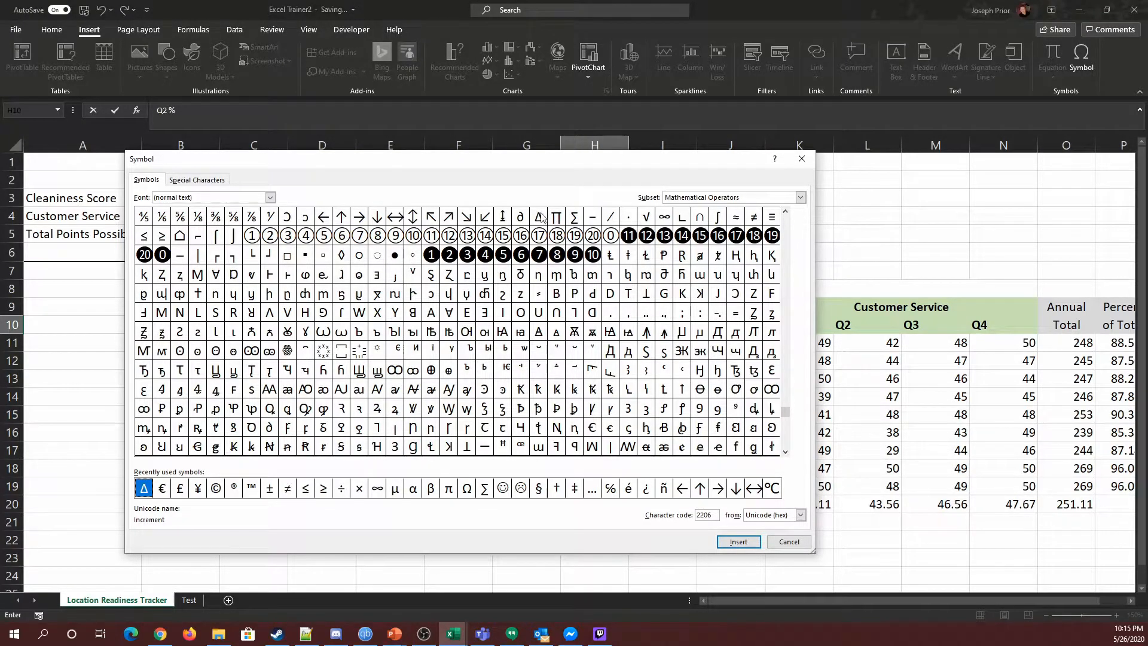
click(540, 217)
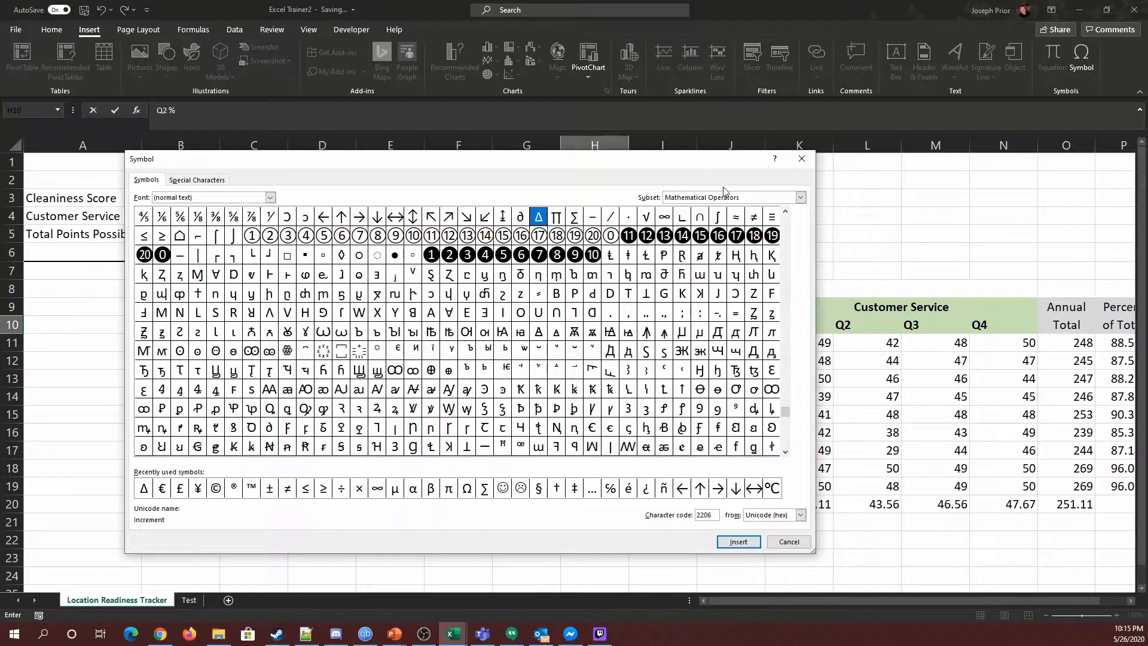
click(144, 489)
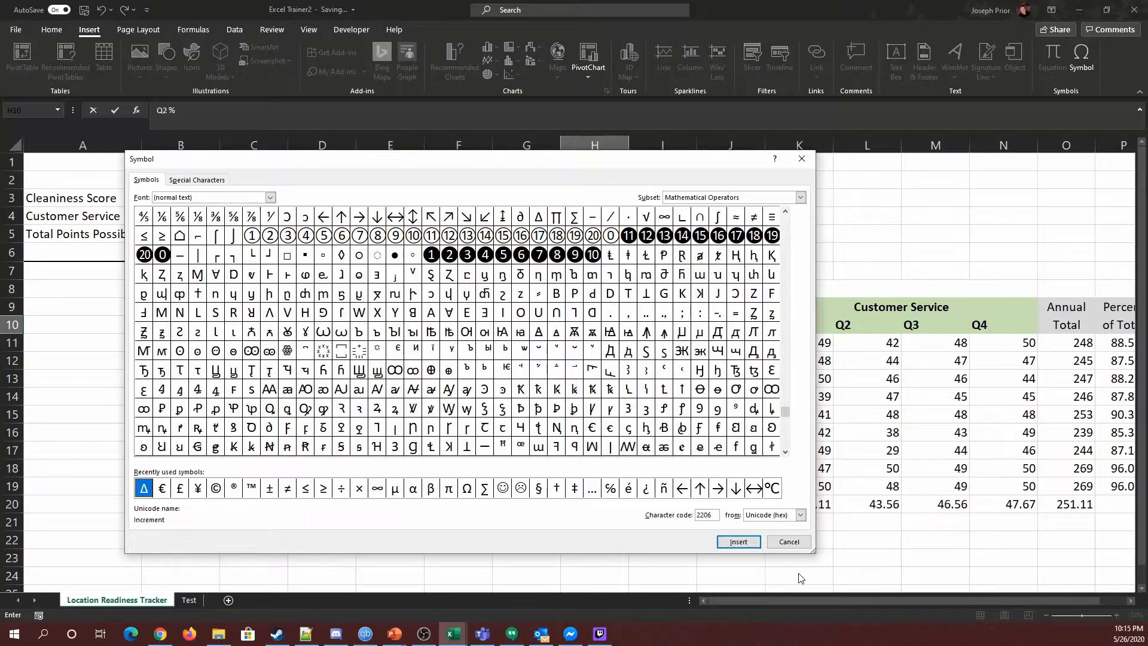
click(738, 543)
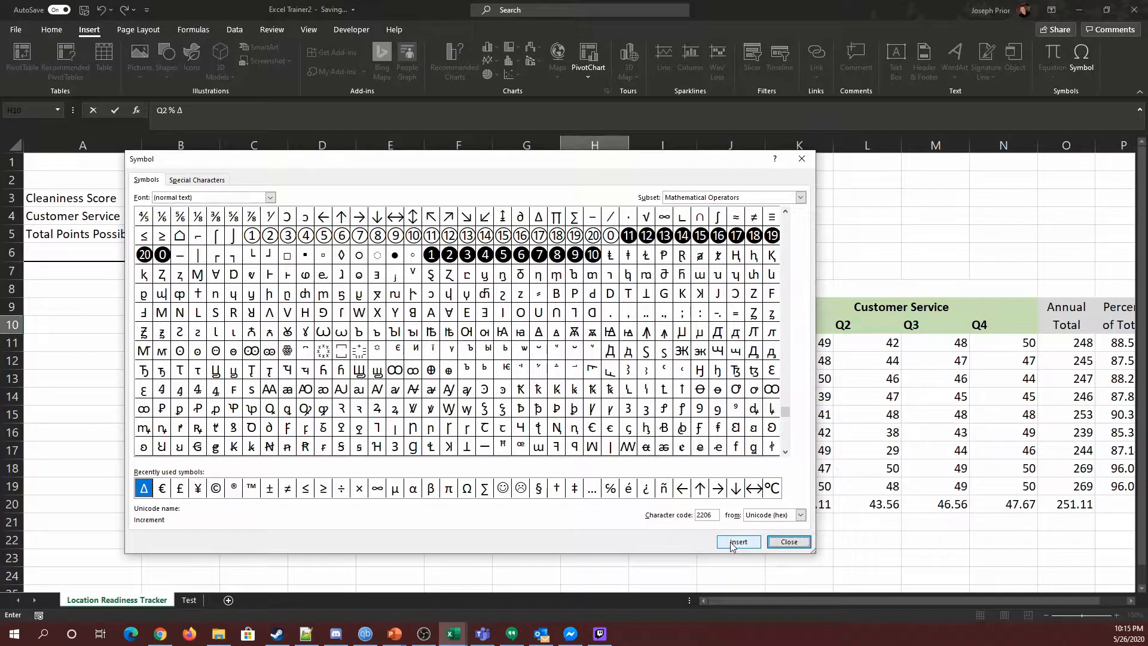
click(802, 158)
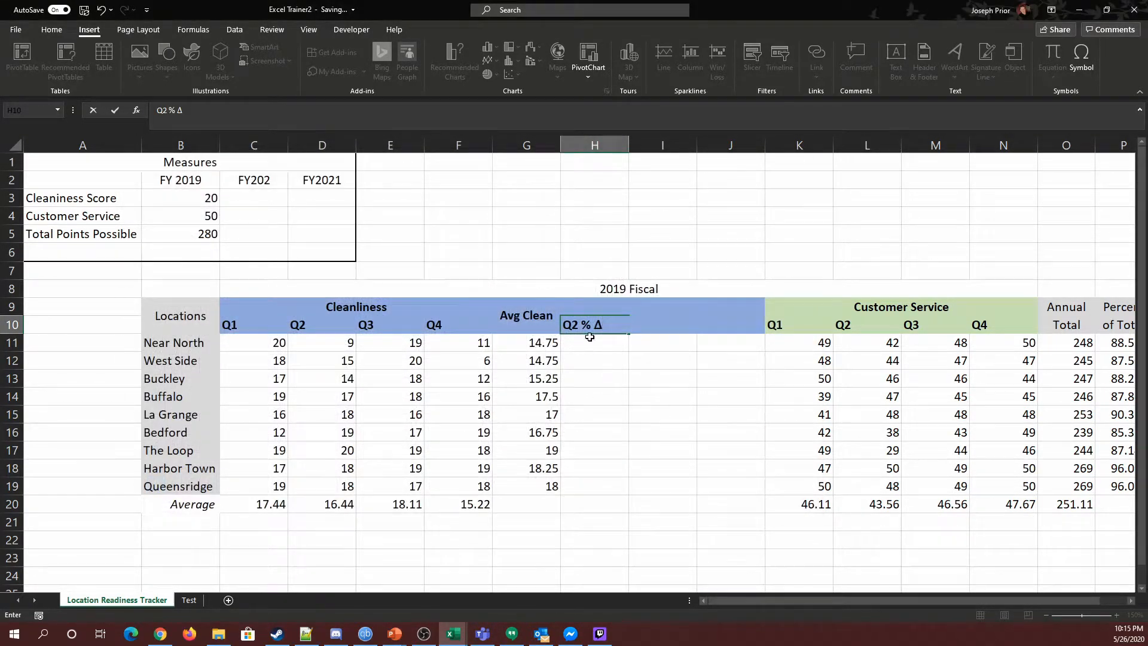
Step: Center the Q2 % Δ header horizontally in H10
click(604, 396)
click(599, 329)
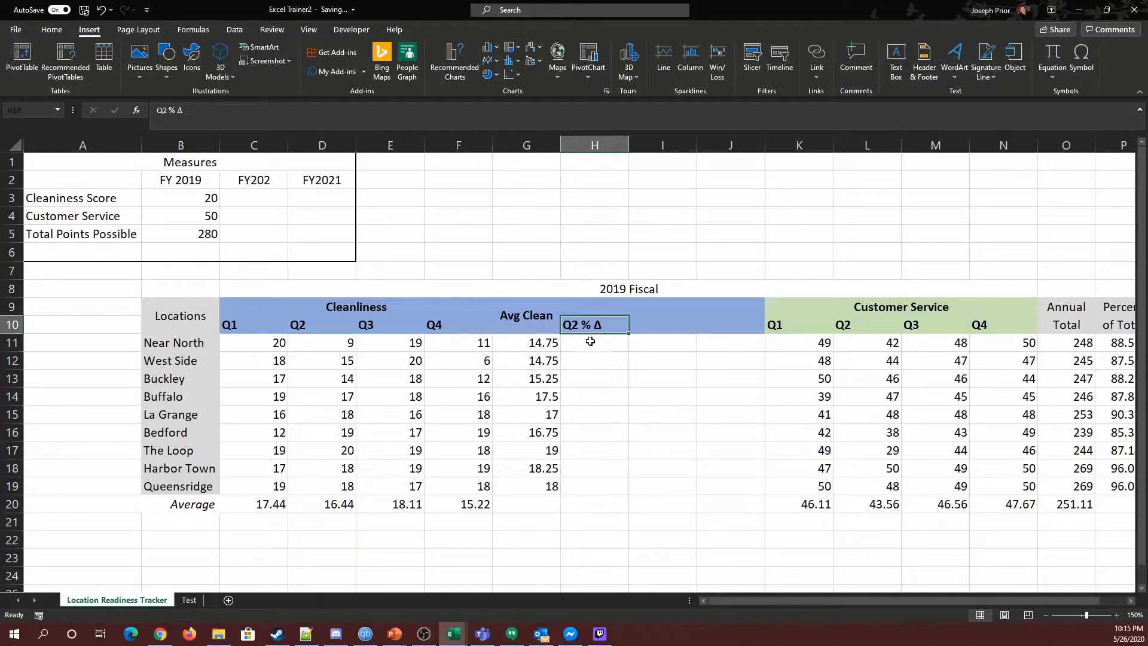
click(52, 29)
click(258, 72)
click(633, 376)
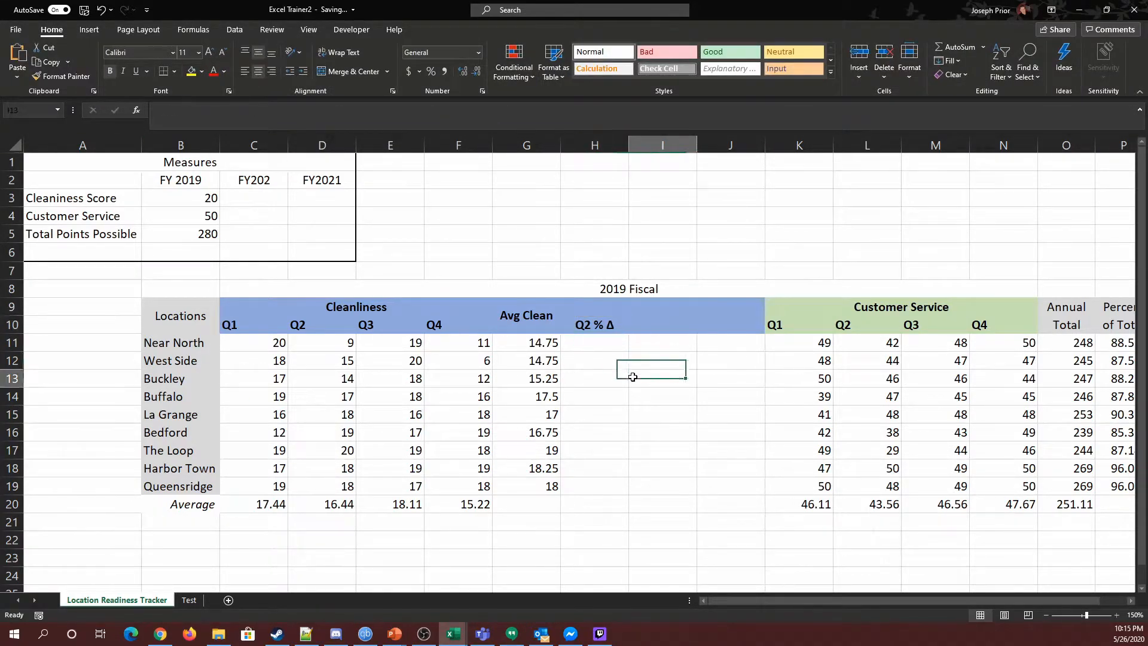
Step: Copy the H10 header across to J10 and rename the I10 header as Q3 % Δ
click(604, 329)
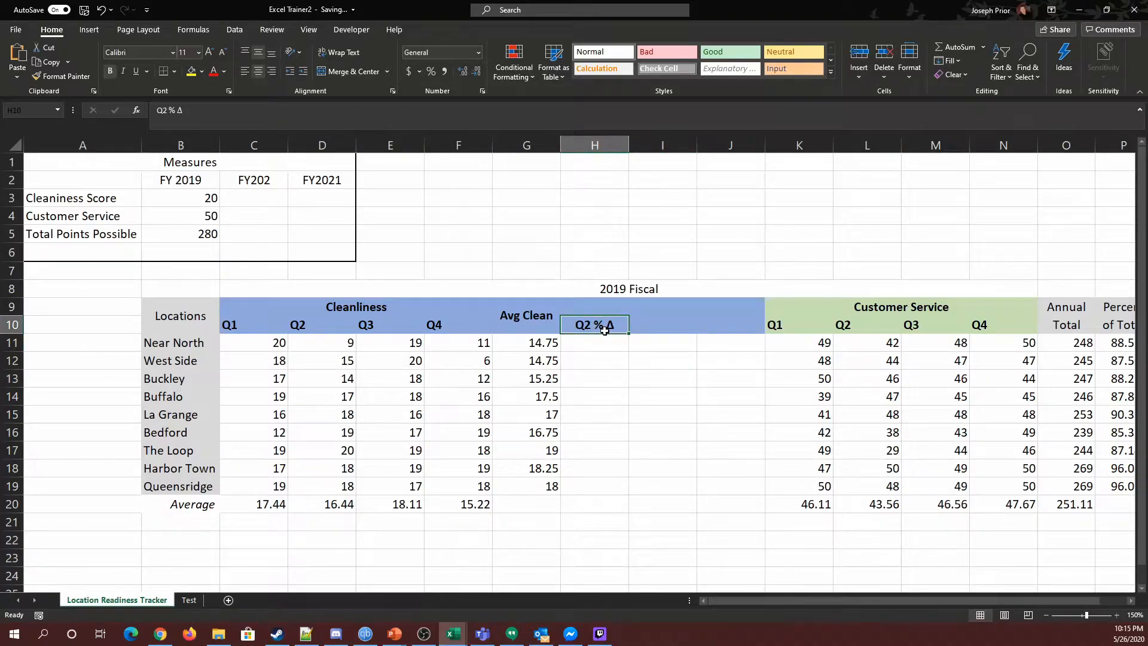
drag(629, 333, 732, 331)
click(658, 331)
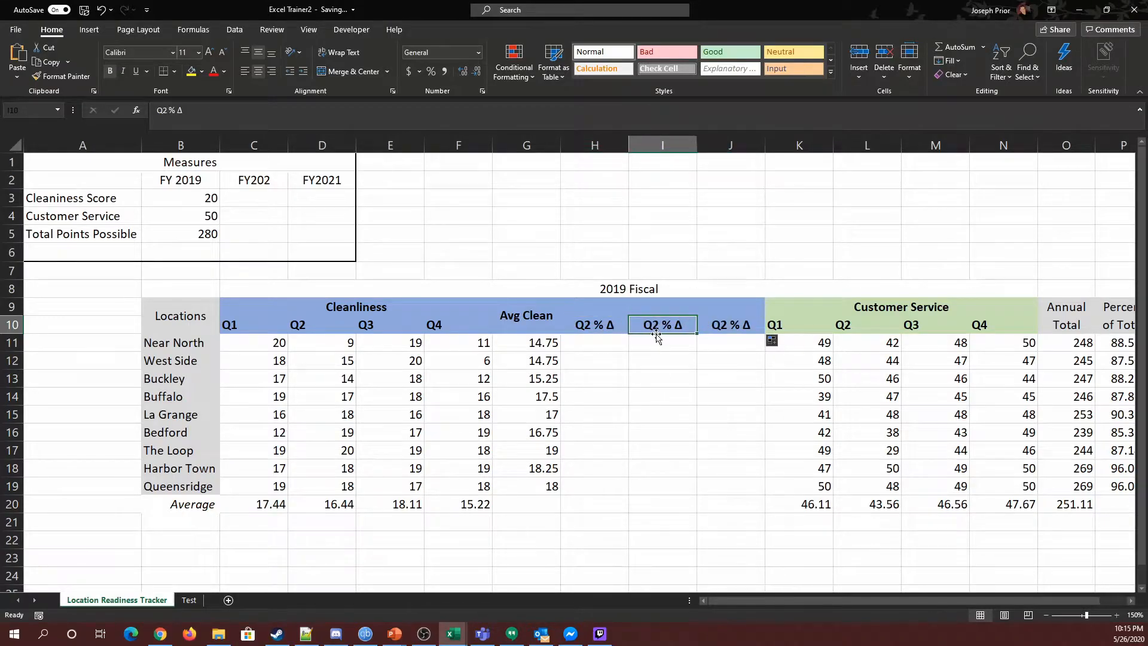
click(165, 110)
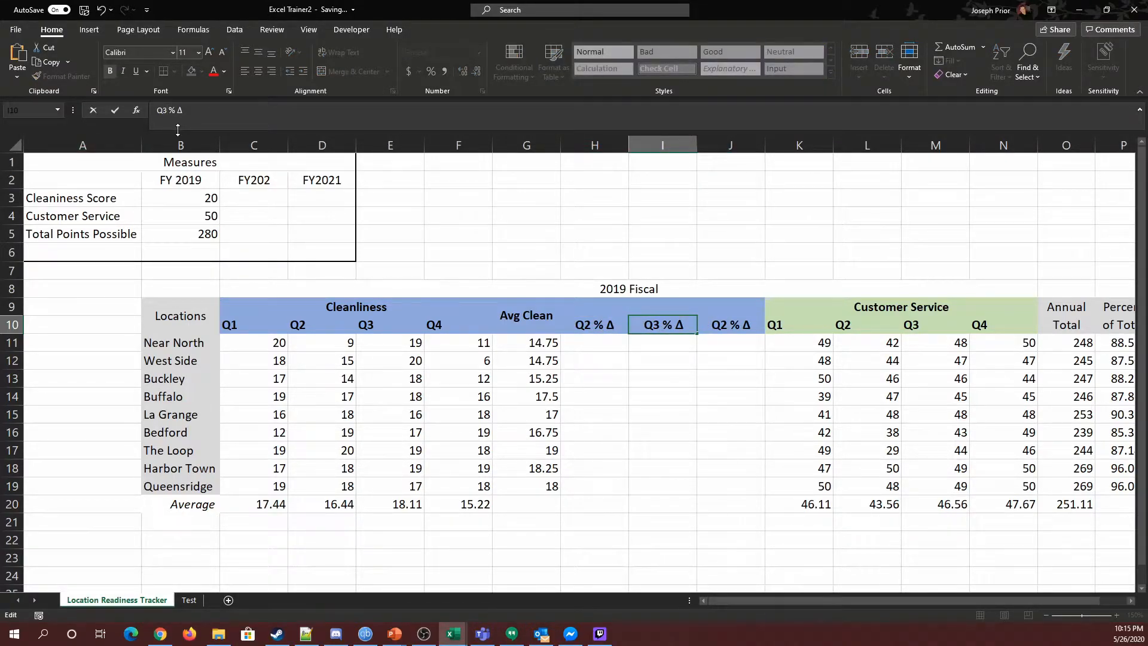
key(Tab)
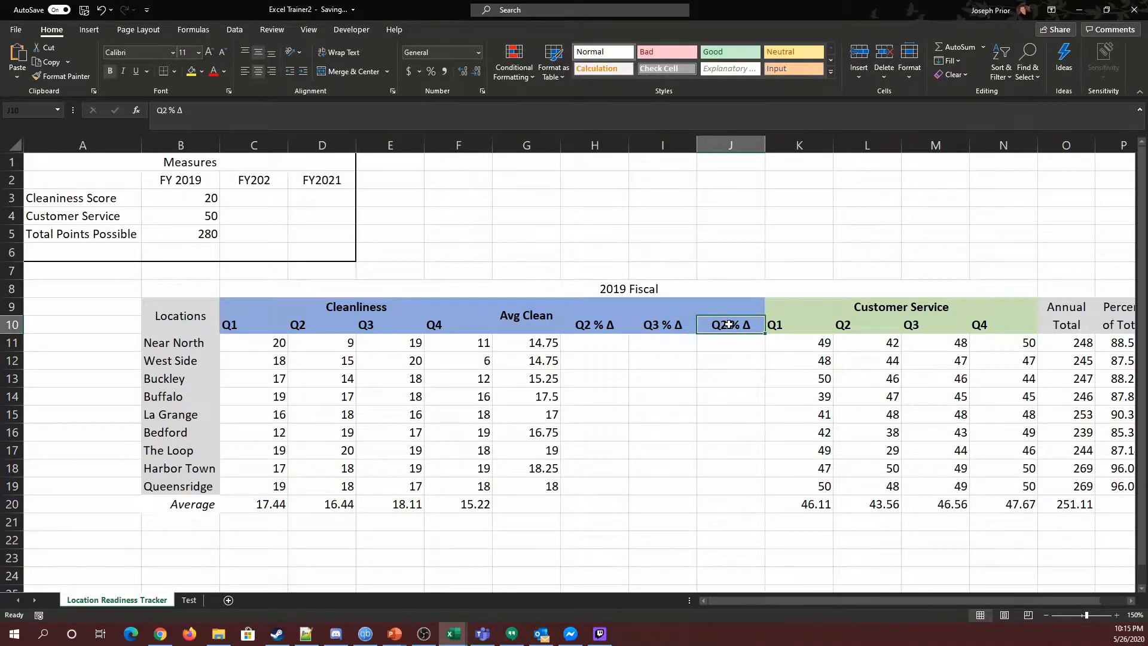
Step: Rename the J10 header as Q4 % Δ and return to cell H11
click(166, 110)
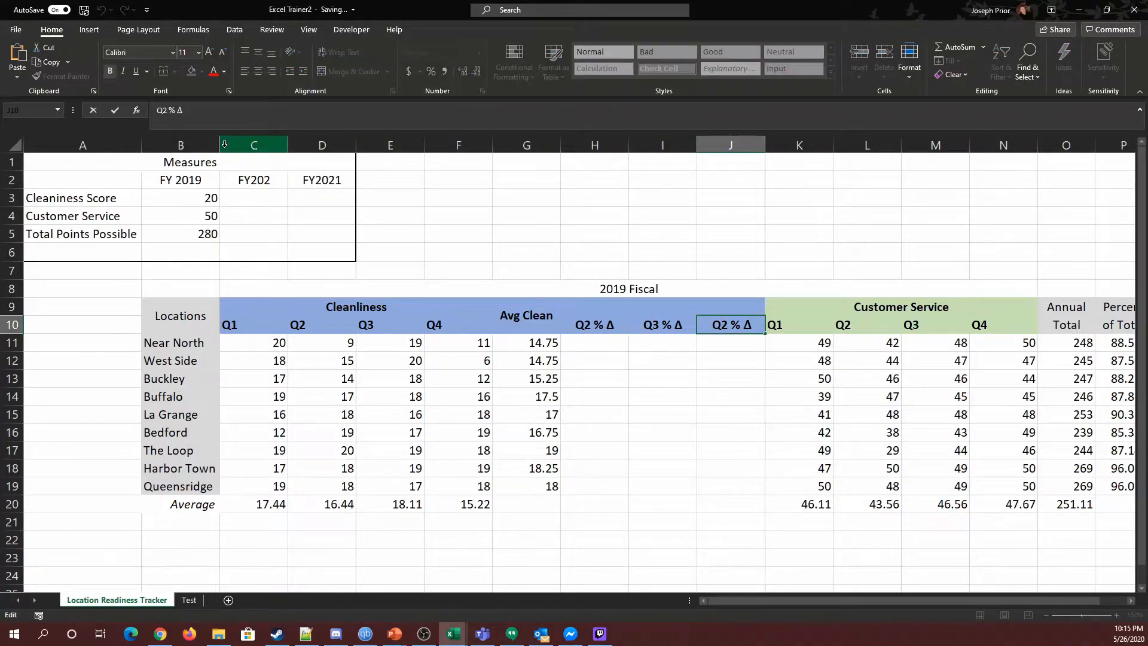
key(BackSpace)
text(4)
key(Tab)
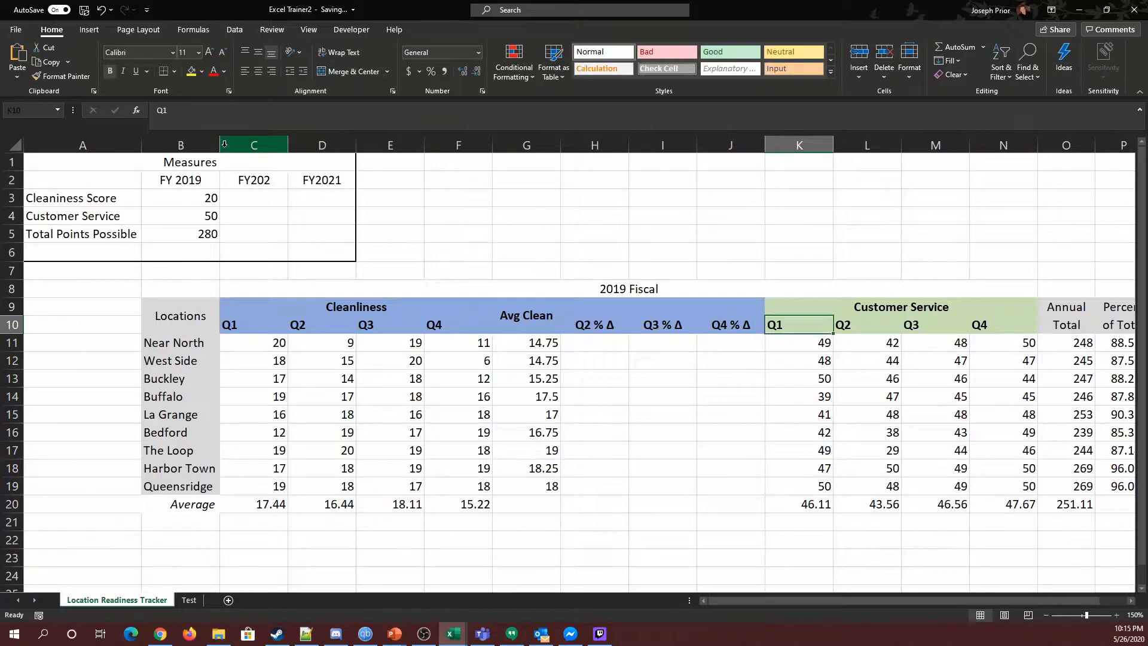
key(Left)
key(Left)
key(Left)
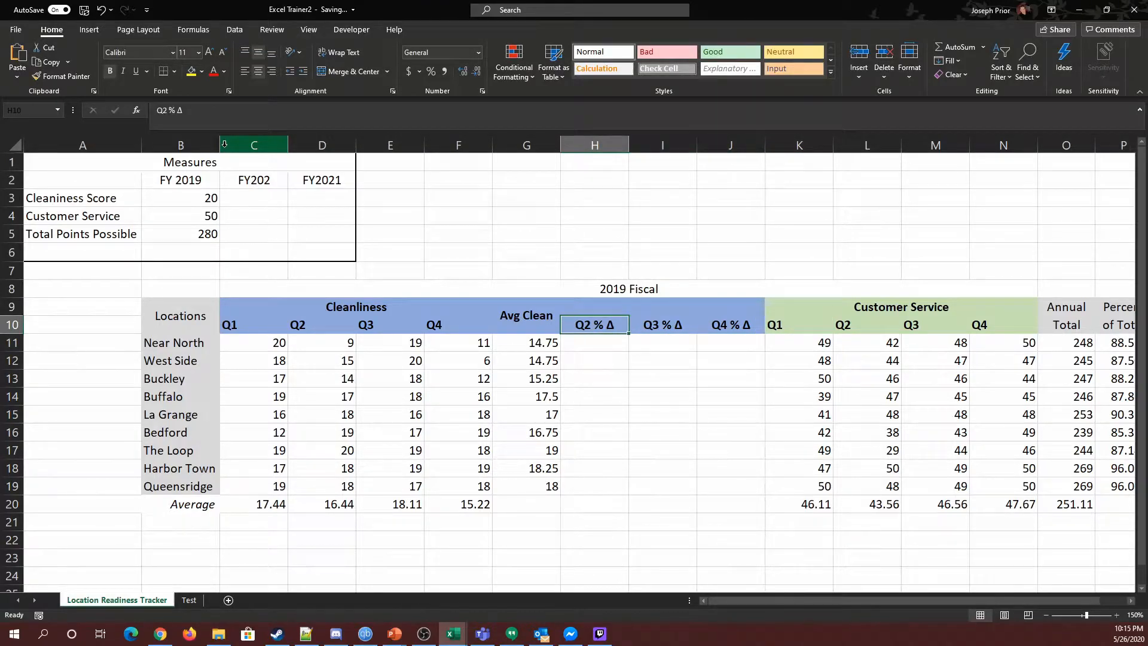
key(Down)
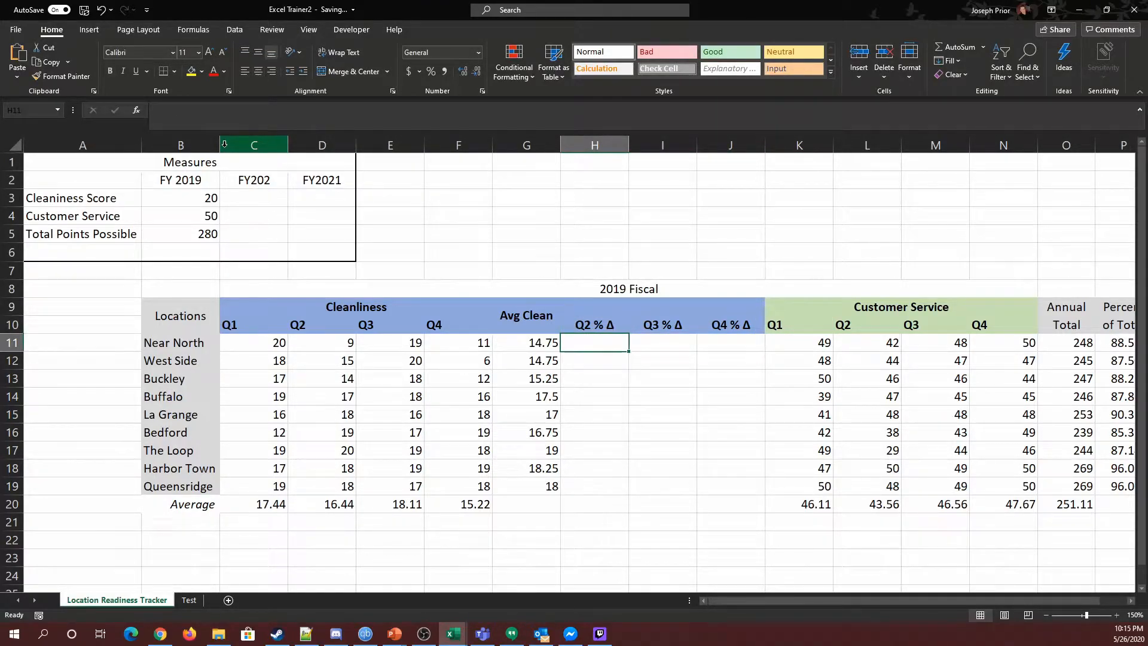
Step: Enter the formula =D11-C11/C11 in H11 for Near North's Q2 change
key(Up)
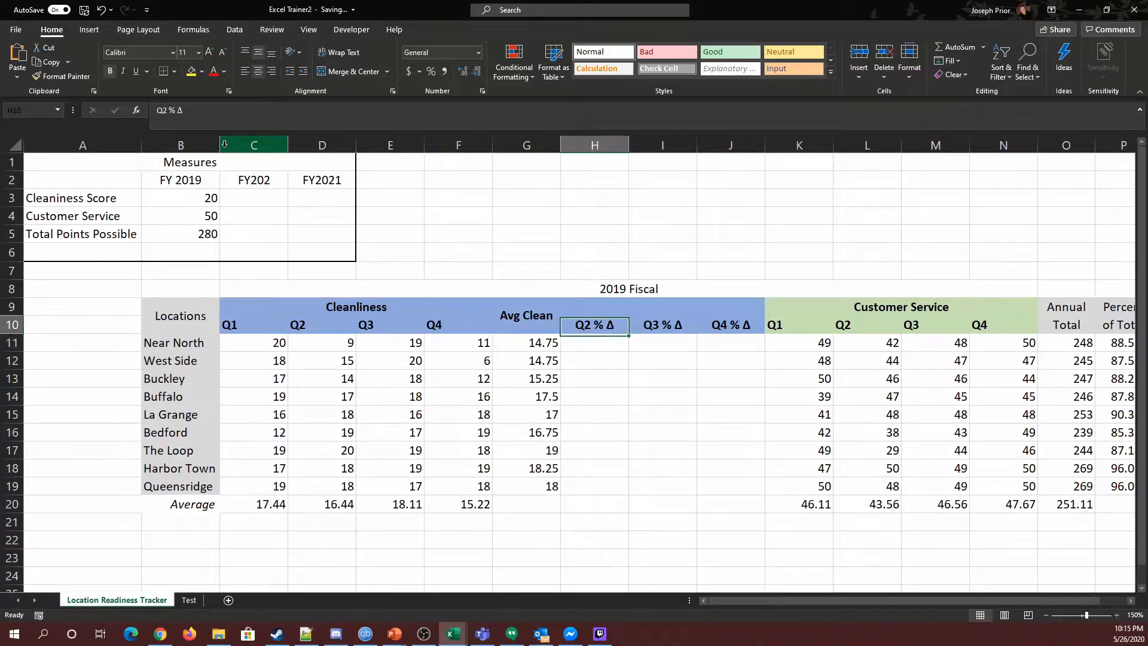
key(Down)
key(Left)
key(Left)
key(Left)
key(Left)
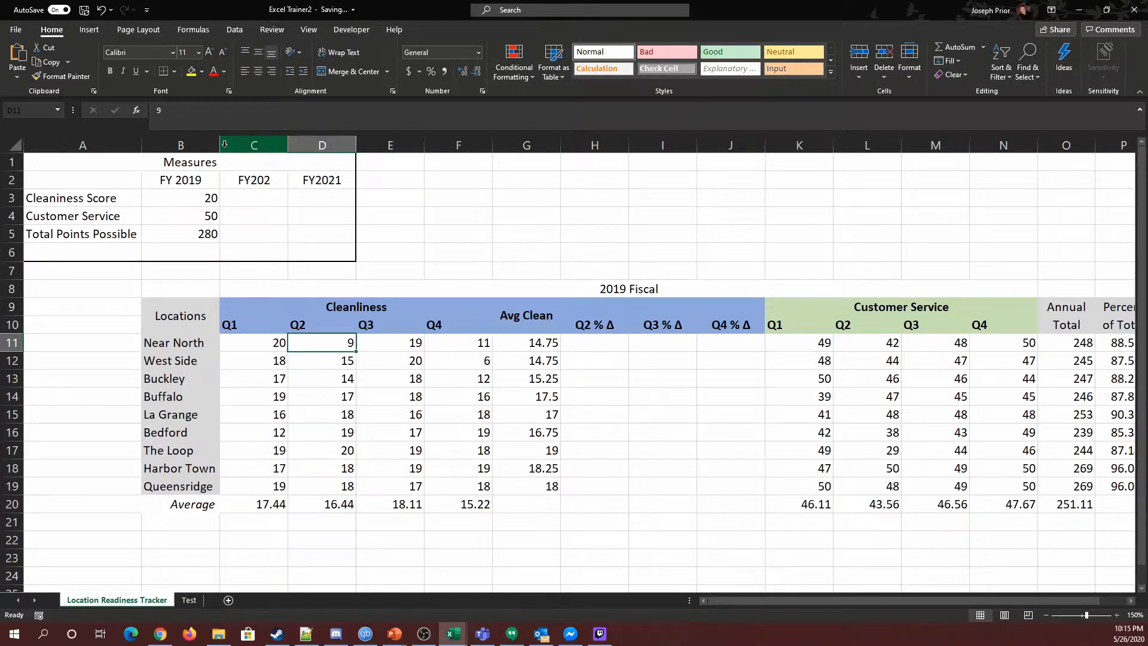
key(Left)
key(Right)
key(Right)
key(Right)
key(Right)
key(Right)
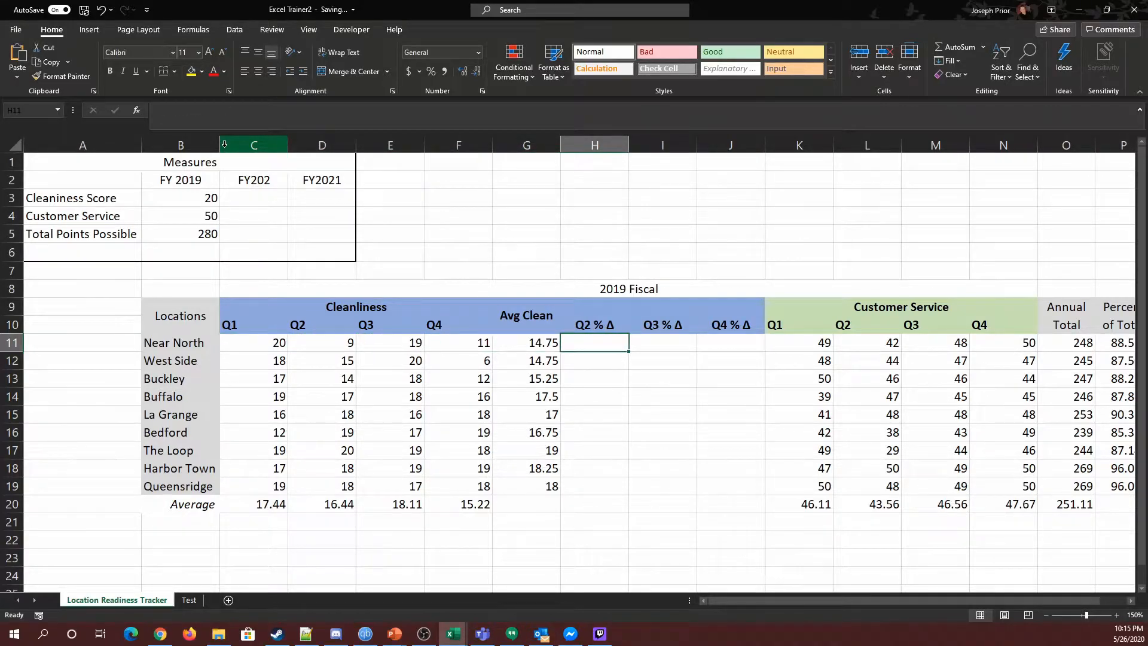
text(=)
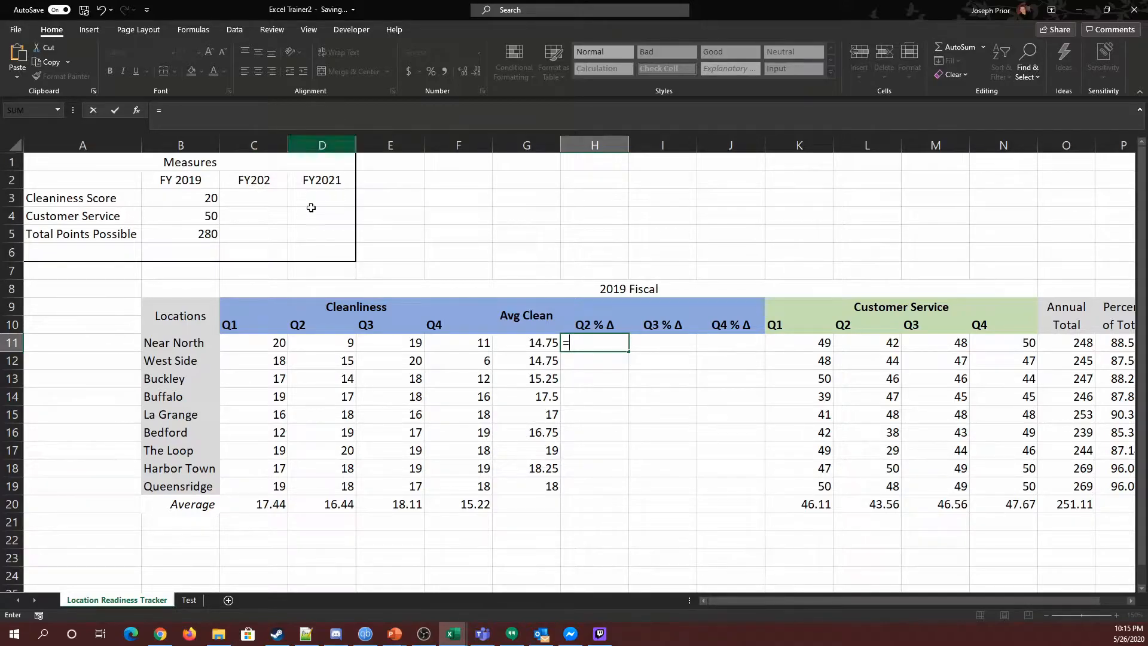
click(333, 347)
text(-)
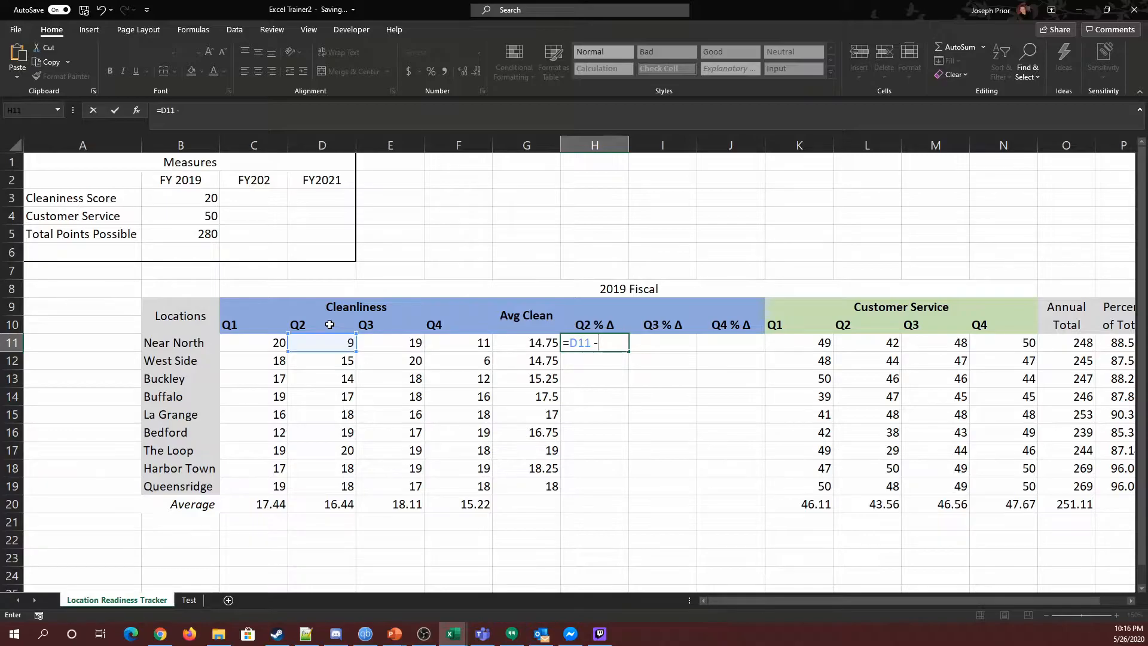
text(-)
click(280, 342)
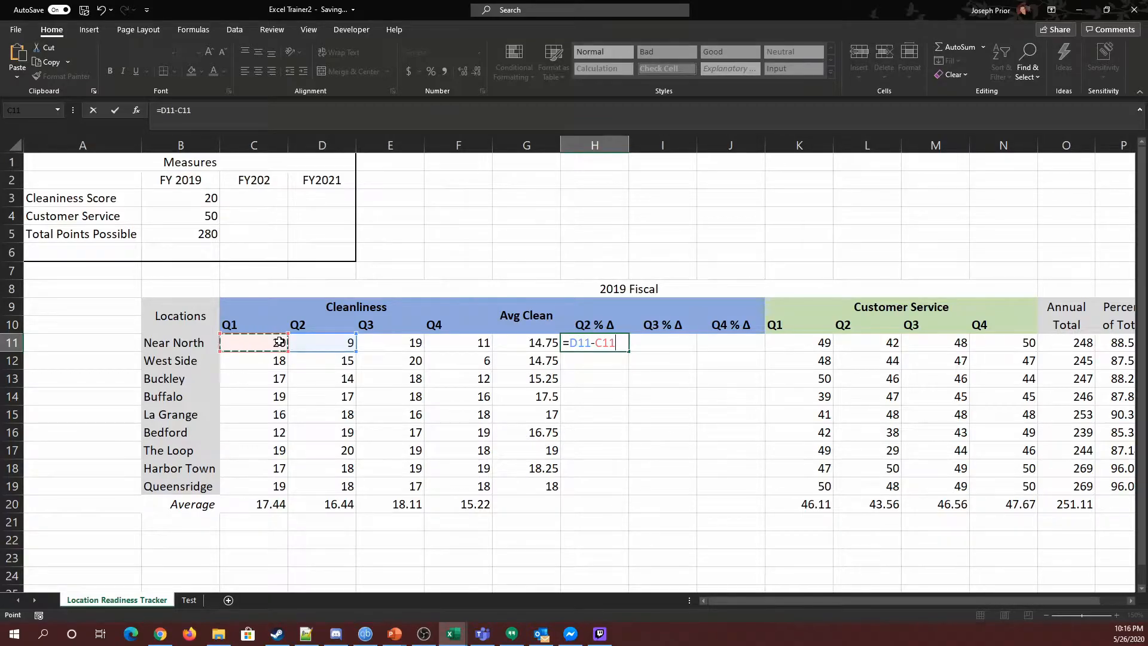
text(/)
click(279, 342)
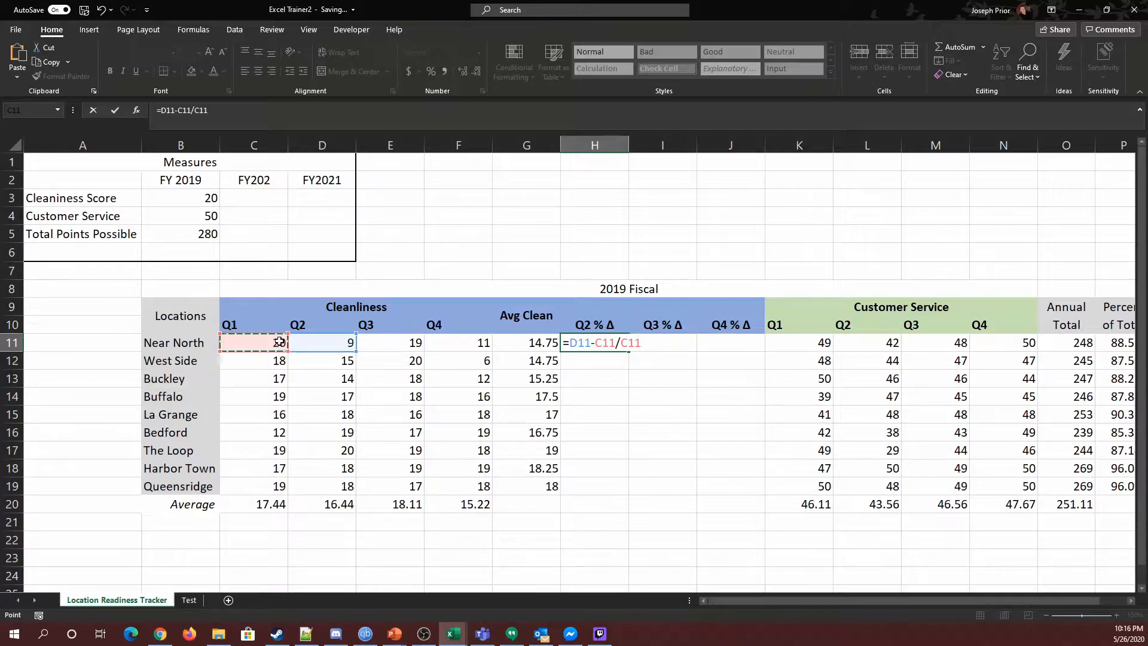
key(Return)
Step: Widen column H
click(608, 343)
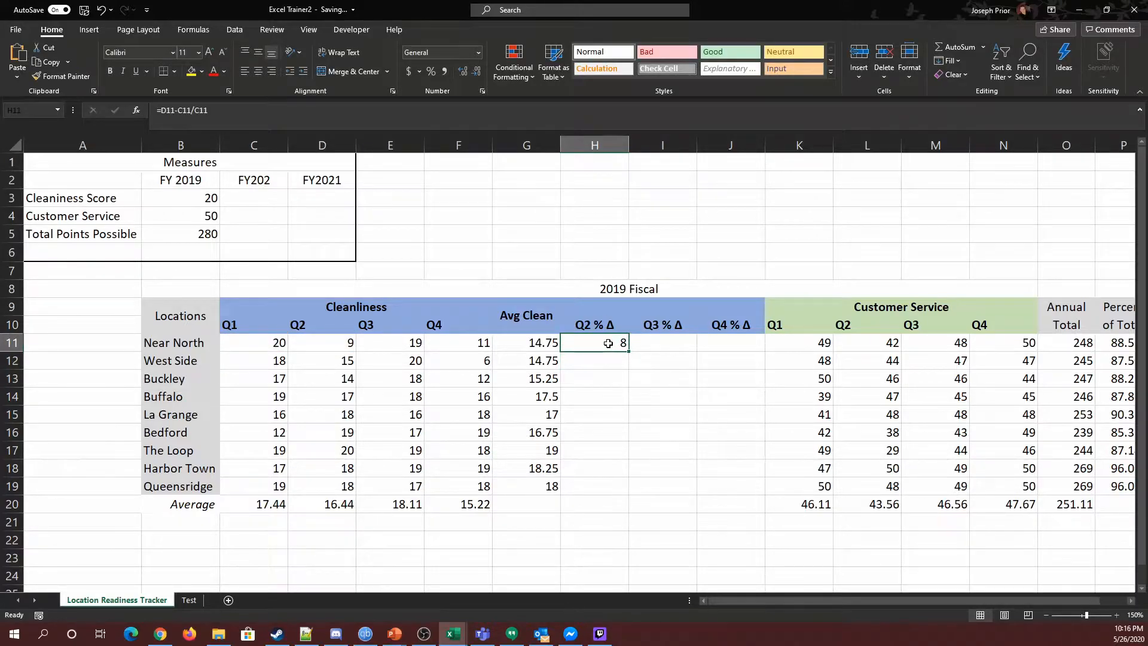
click(163, 111)
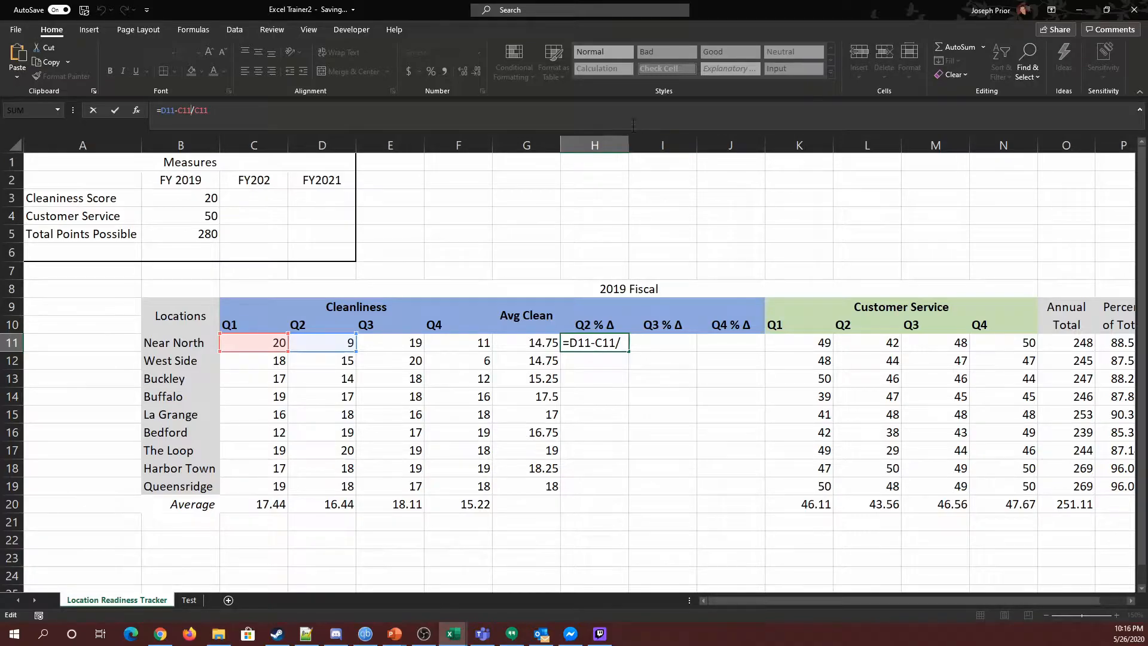
click(648, 147)
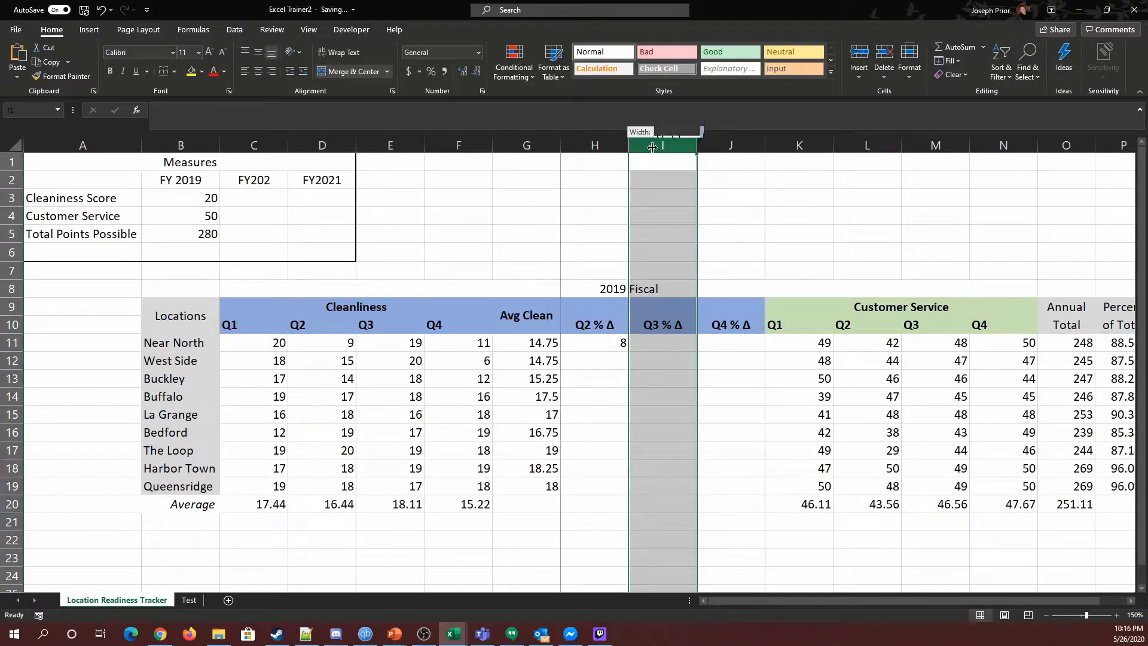
drag(647, 147, 684, 146)
Step: Add parentheses to H11's formula so it reads =(D11-C11)/C11
click(653, 343)
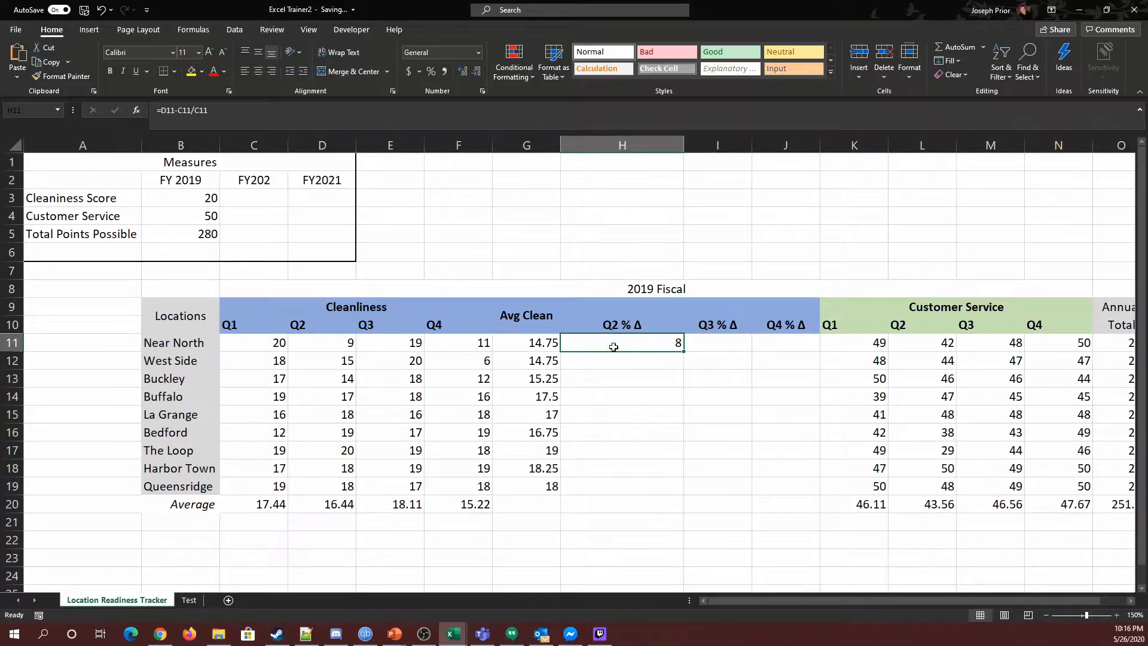
double_click(634, 344)
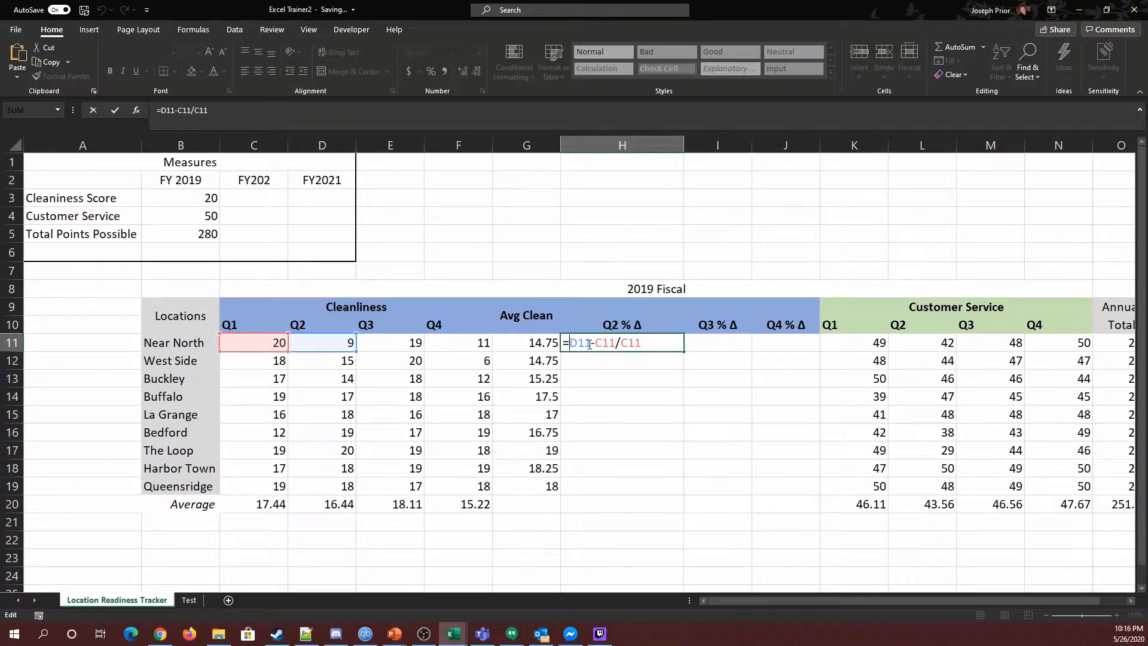
text(()
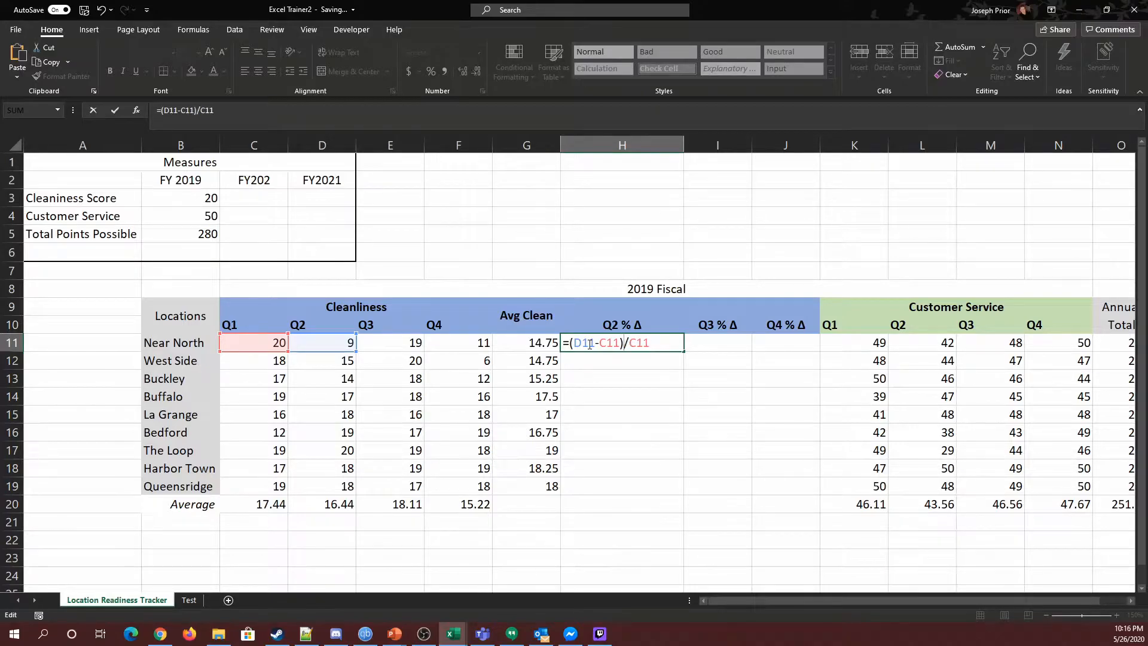
key(Return)
Step: Apply the Percentage number format to H11
click(589, 344)
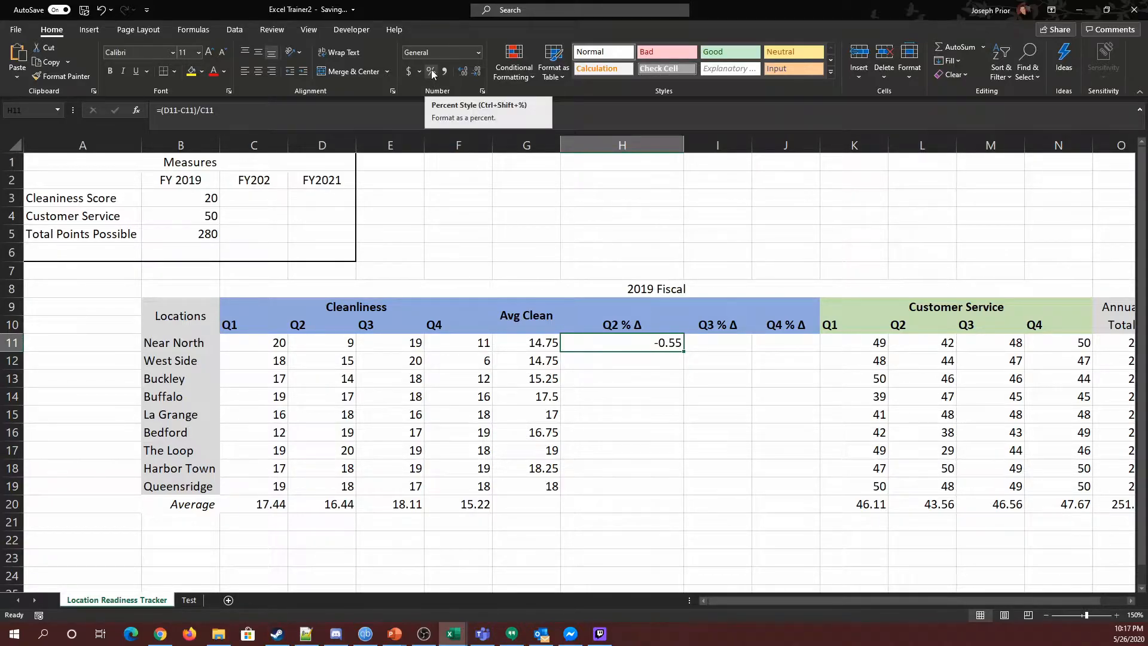
click(479, 52)
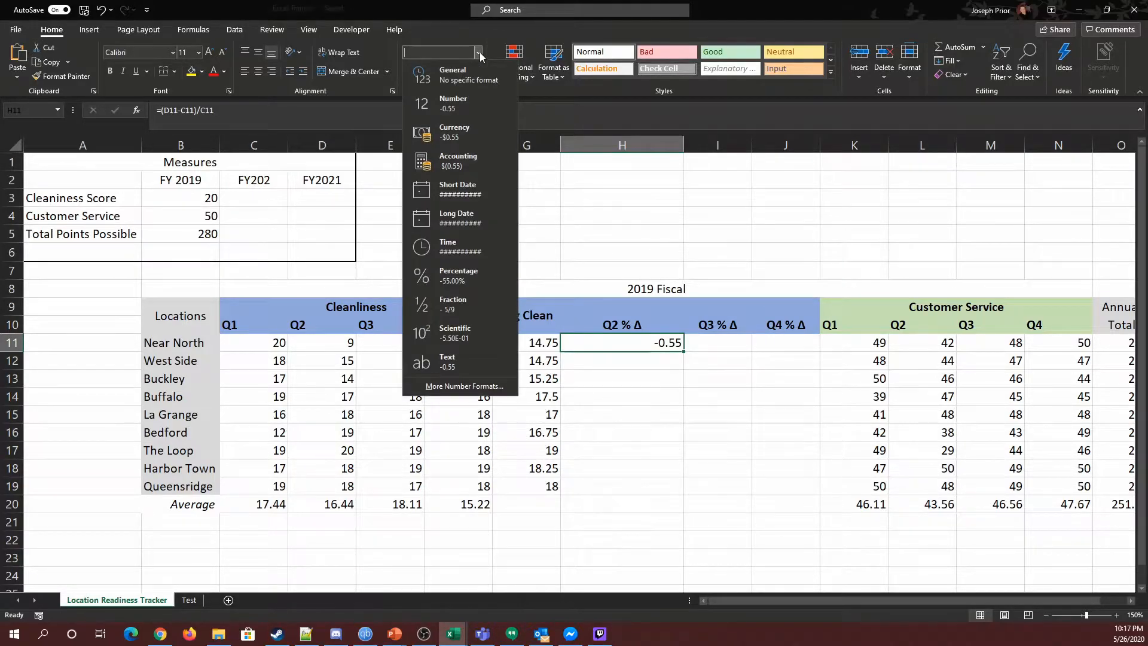
click(458, 282)
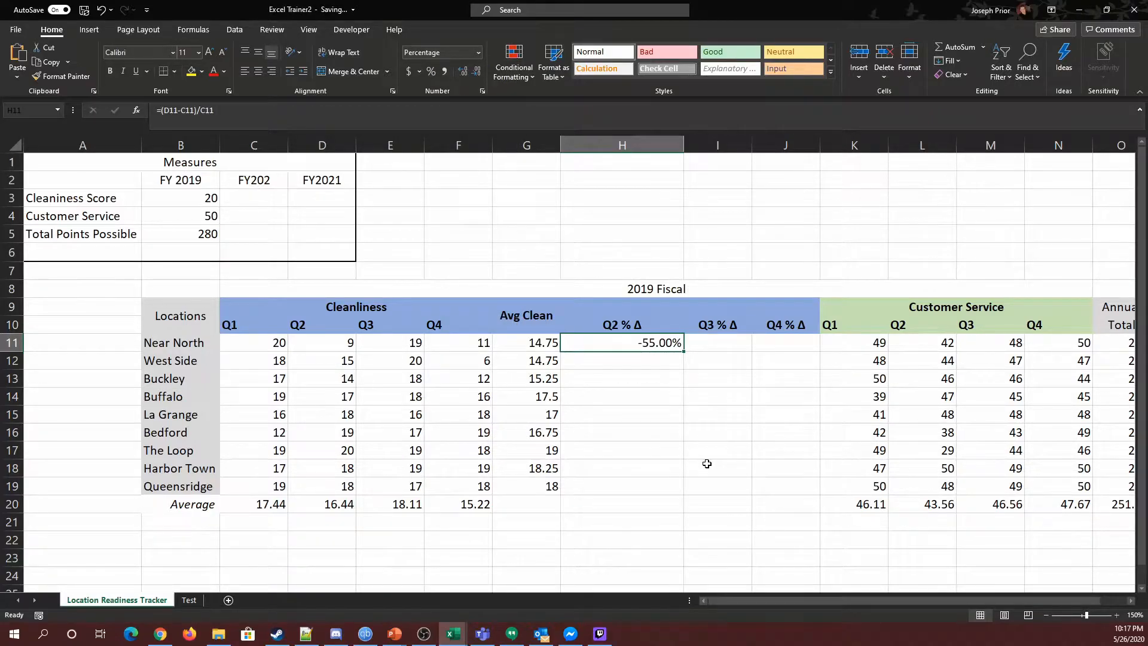
click(323, 342)
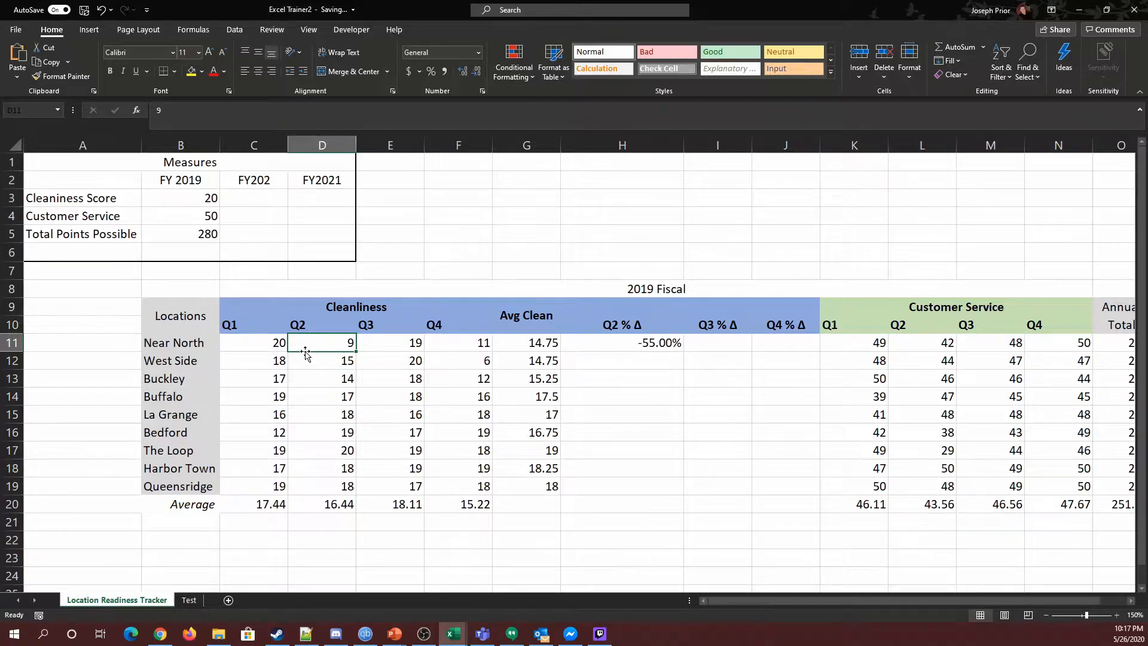
click(663, 348)
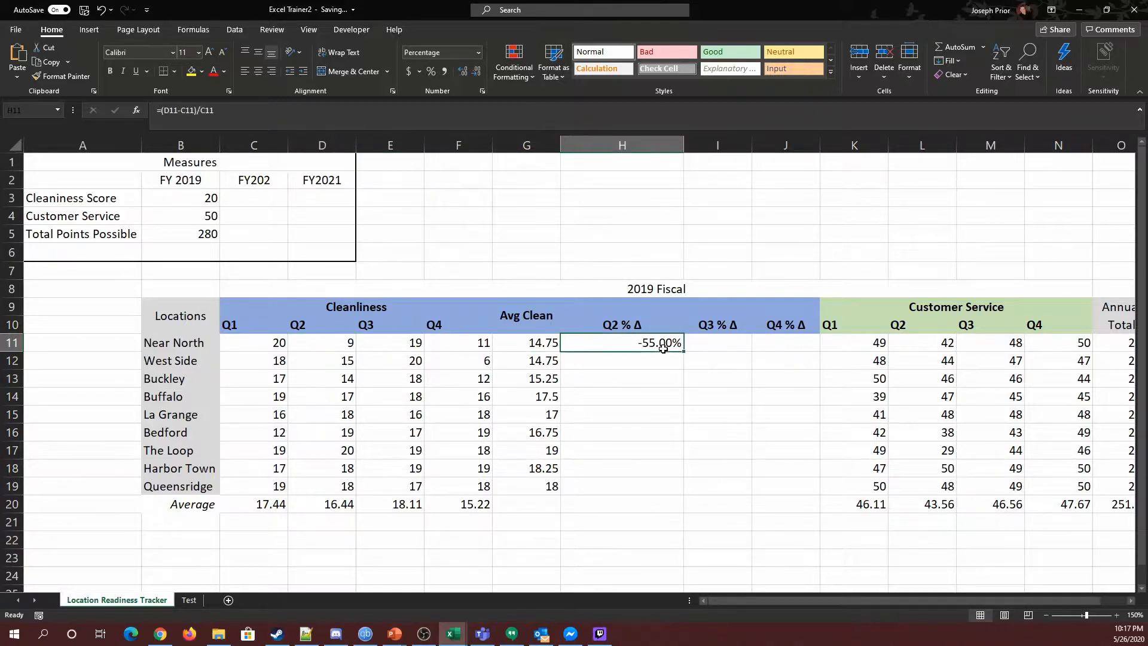
right_click(689, 145)
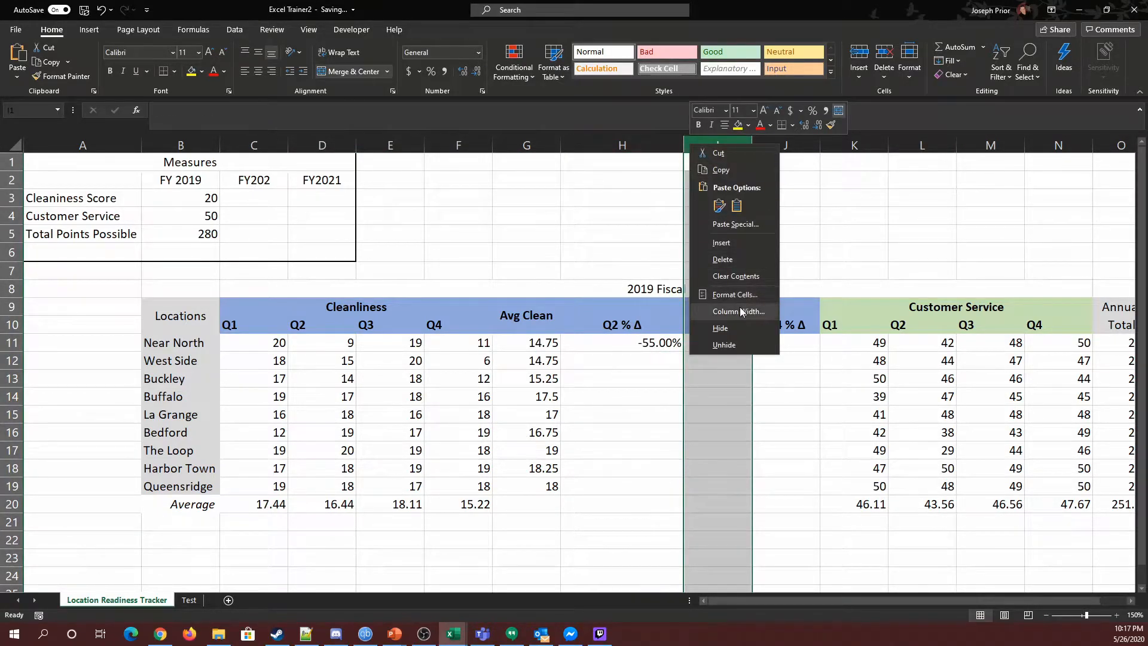
click(741, 310)
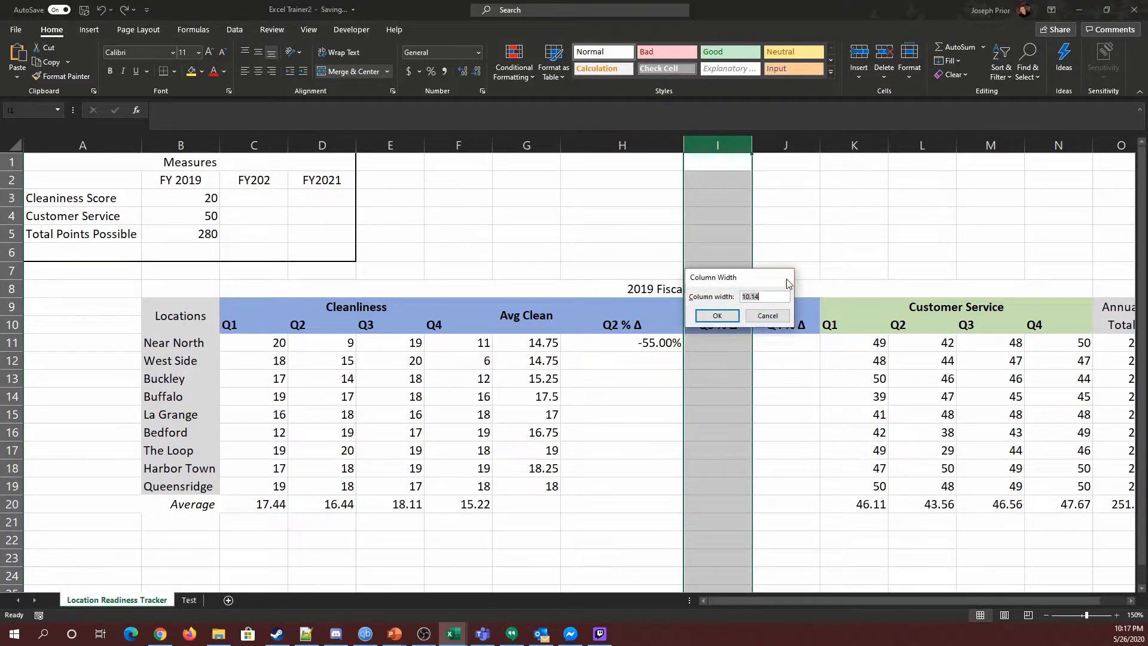
click(787, 281)
Step: Set column H's width to 10
right_click(640, 145)
click(705, 315)
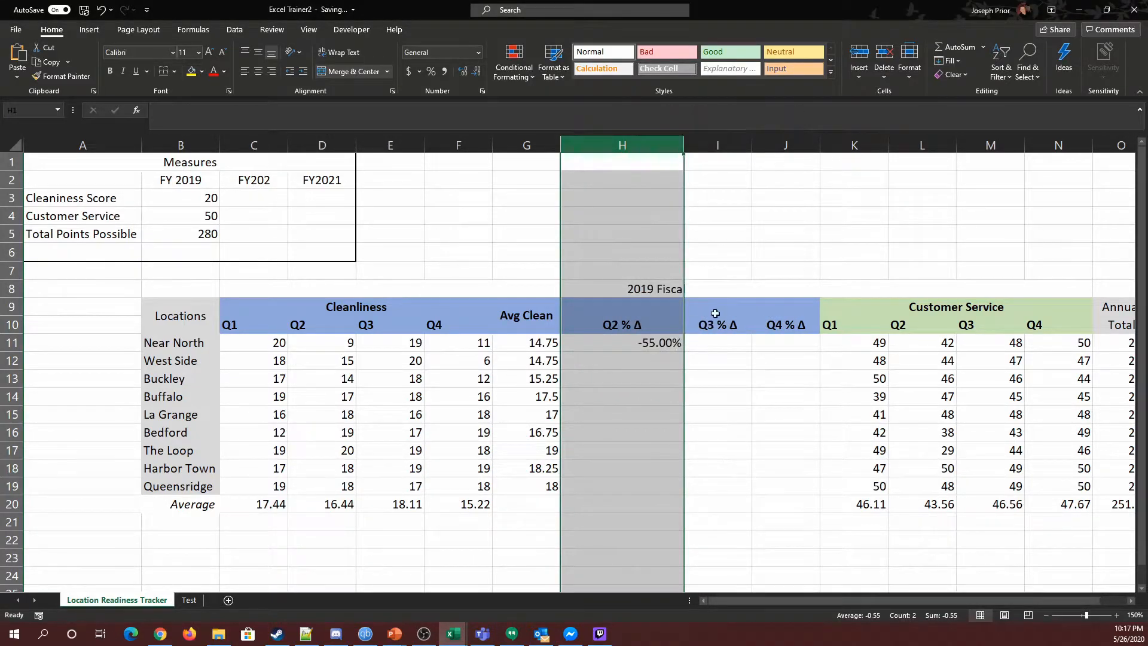
text(1)
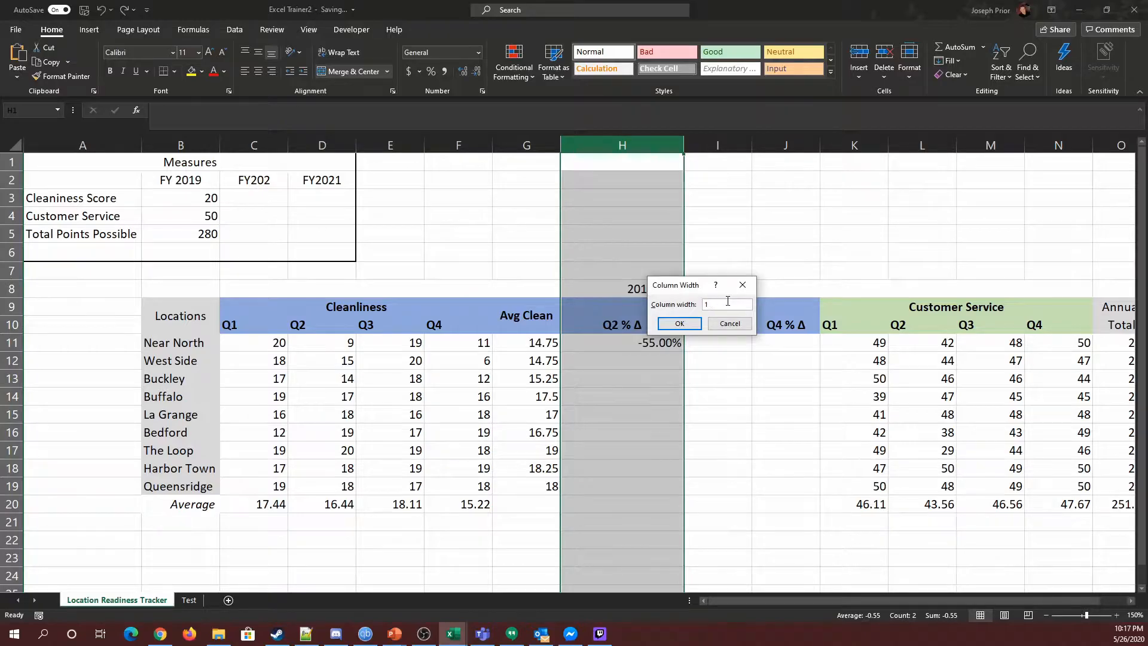
text(0)
key(Return)
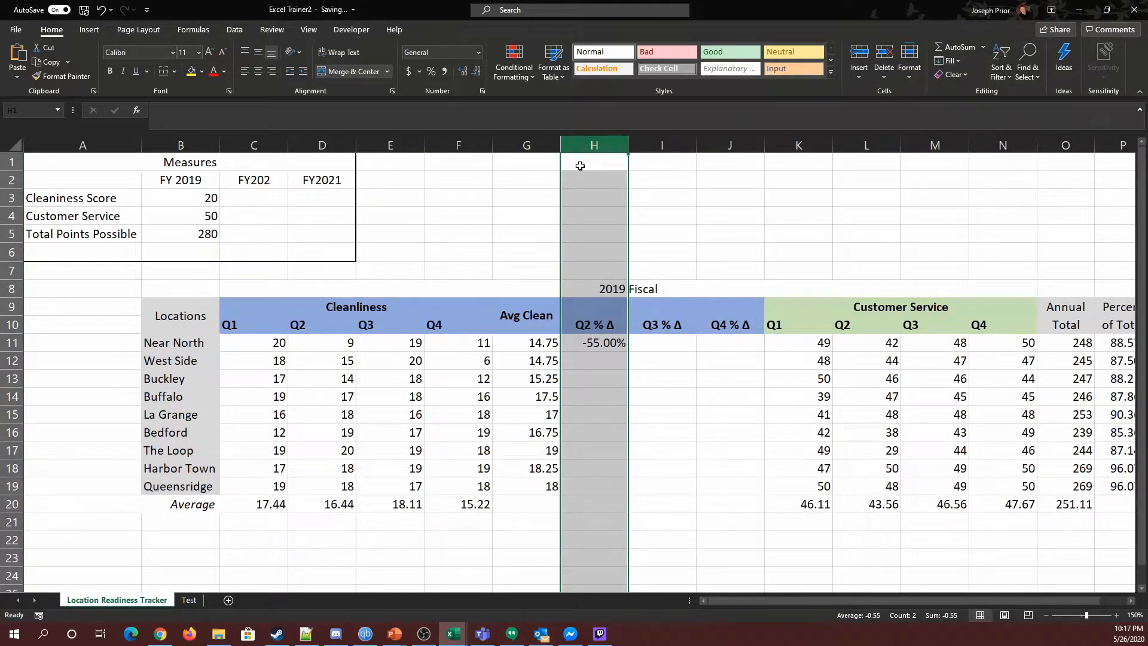
Step: Set the width of columns G through J to 10
click(526, 145)
shift+click(730, 146)
right_click(738, 145)
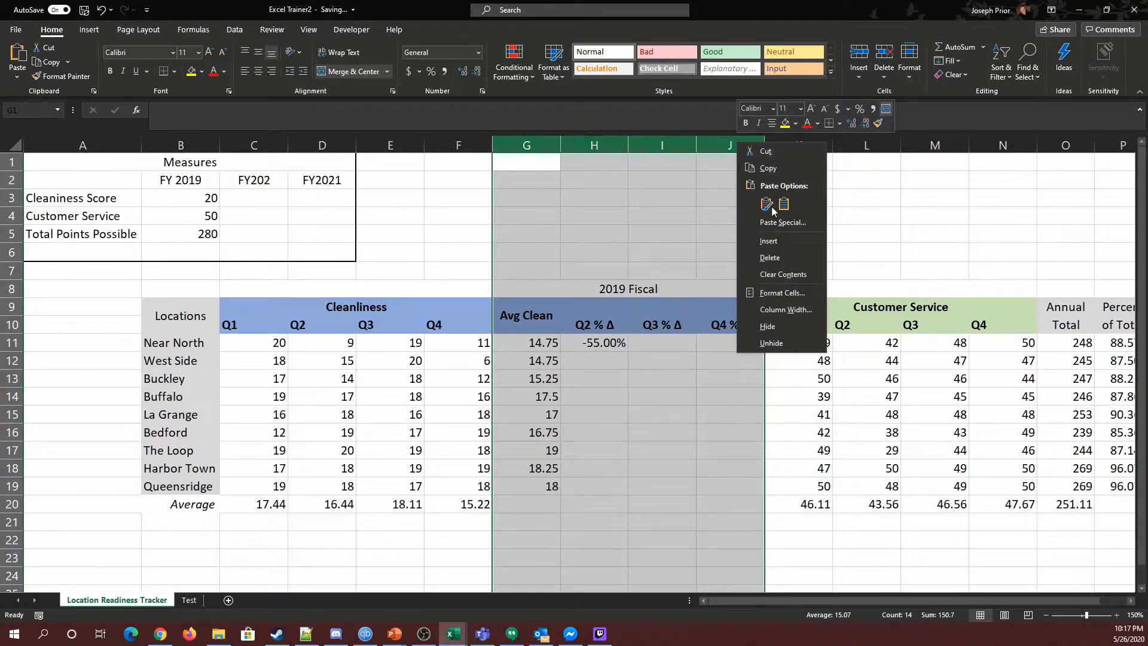
click(774, 310)
text(10)
key(Return)
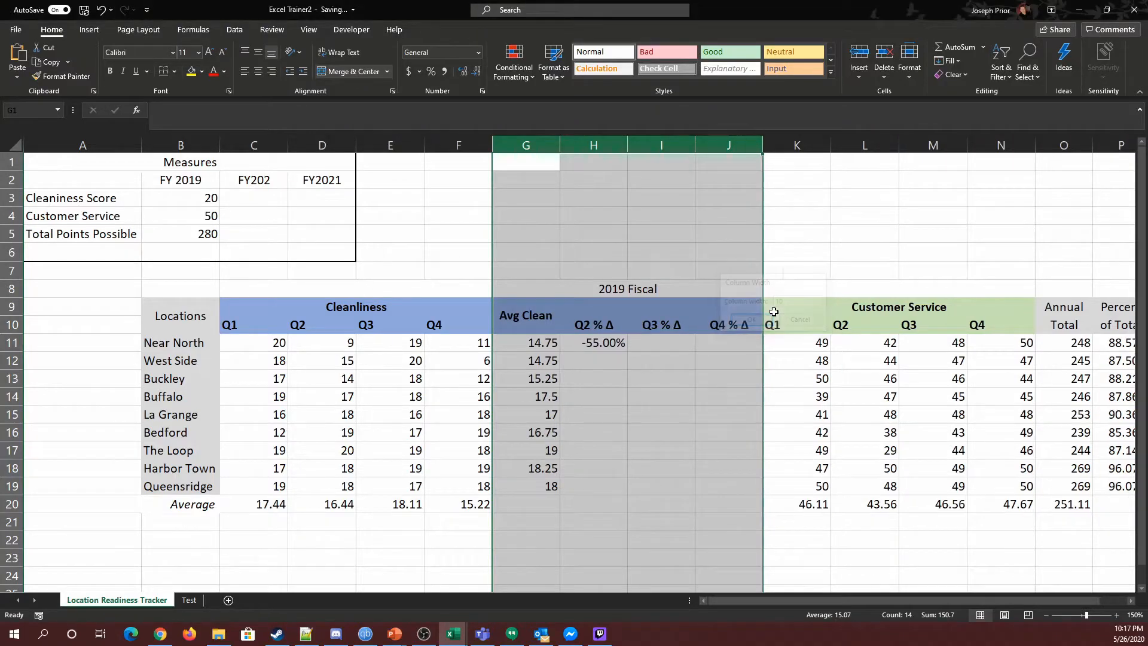
Step: Fill the H11 percent-change formula down to row 19 and across to column J
click(698, 412)
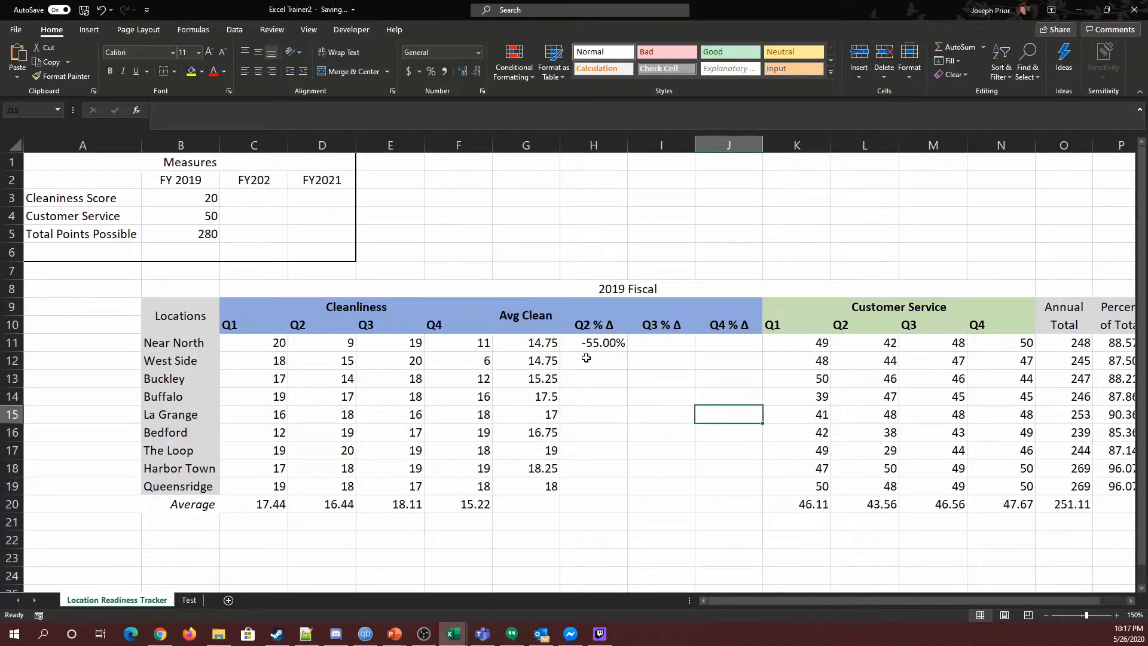
click(609, 350)
drag(630, 352, 630, 498)
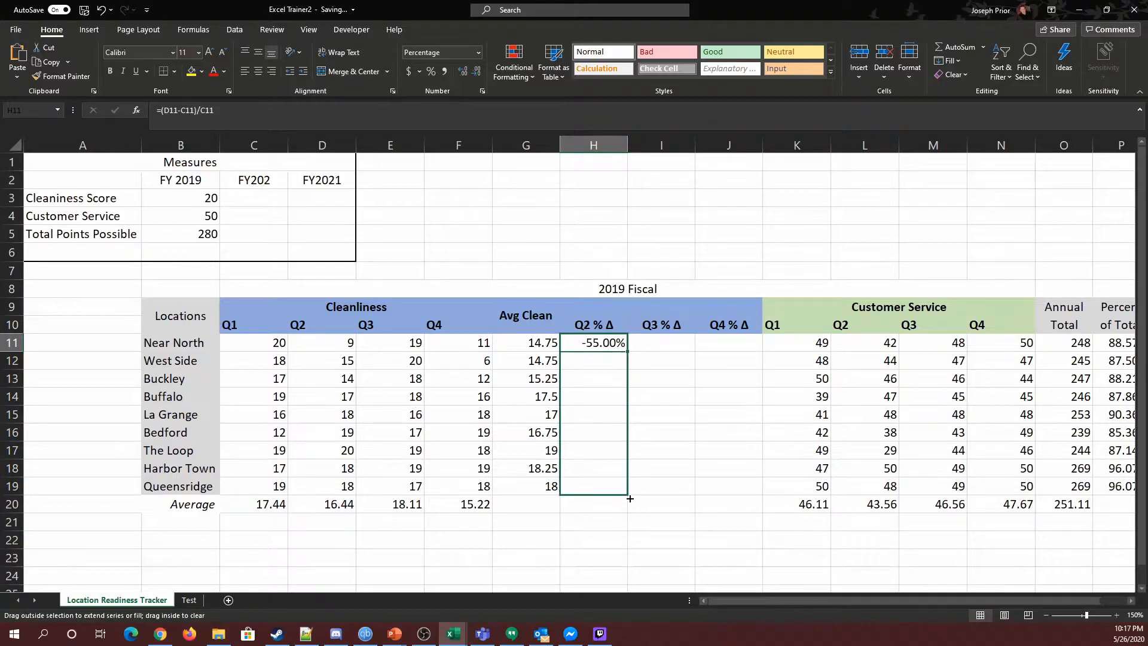
mouse_move(754, 488)
mouse_down()
mouse_move(776, 485)
mouse_move(751, 504)
mouse_move(629, 499)
mouse_move(743, 500)
mouse_up()
click(675, 526)
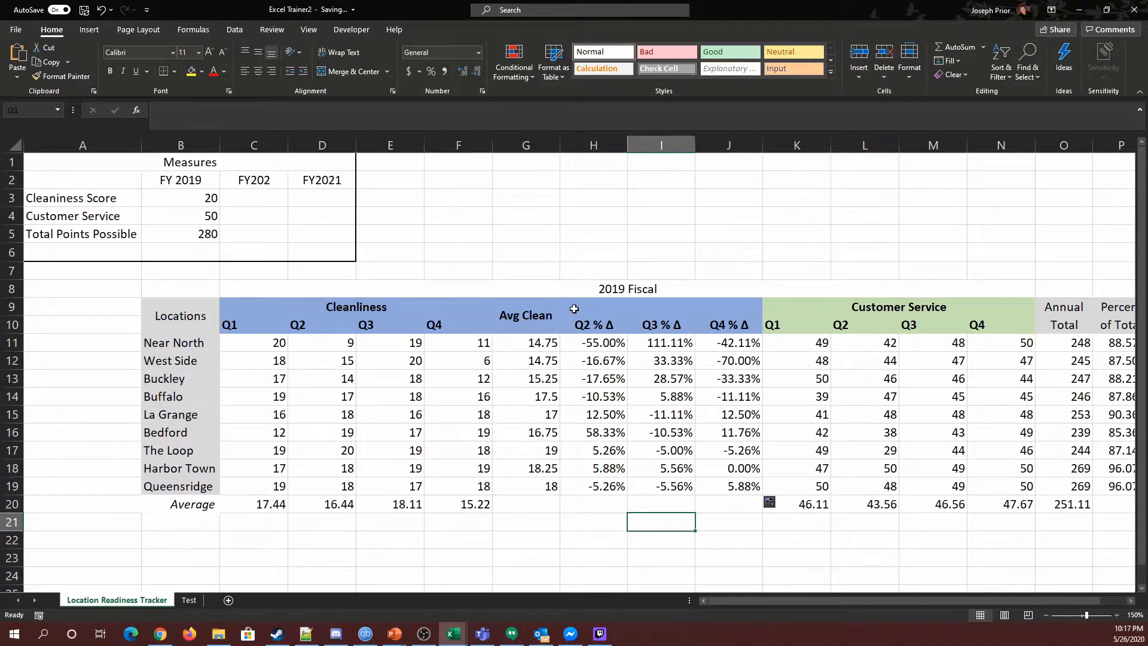
Step: Compare the percent-change columns with the quarterly Cleanliness scores
click(599, 347)
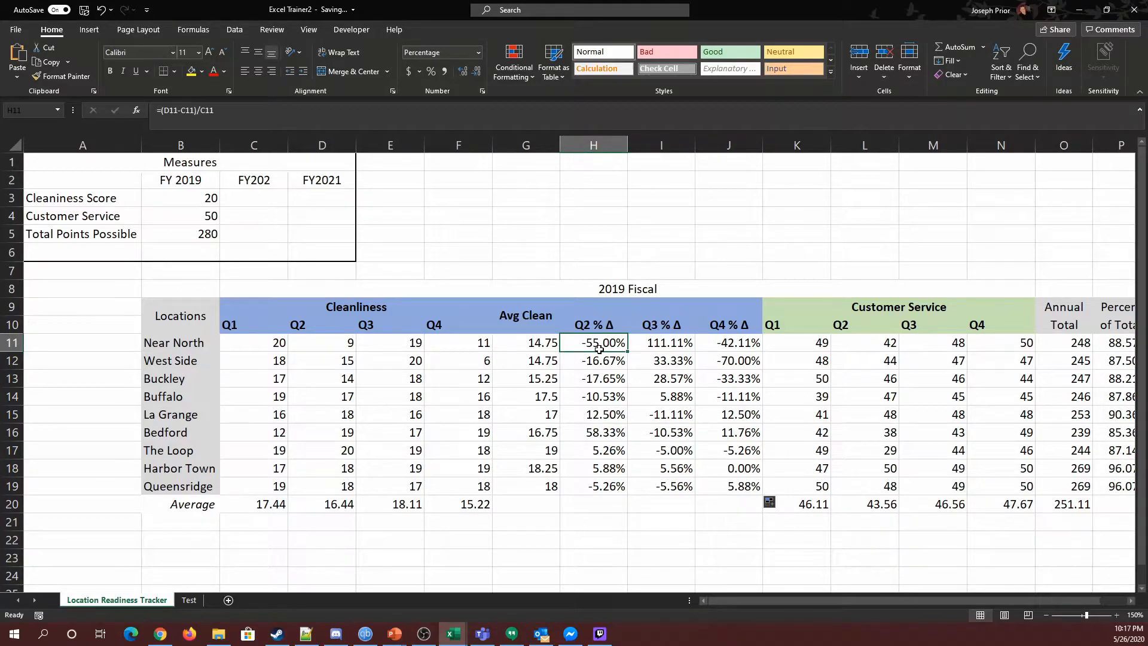
drag(241, 346, 441, 489)
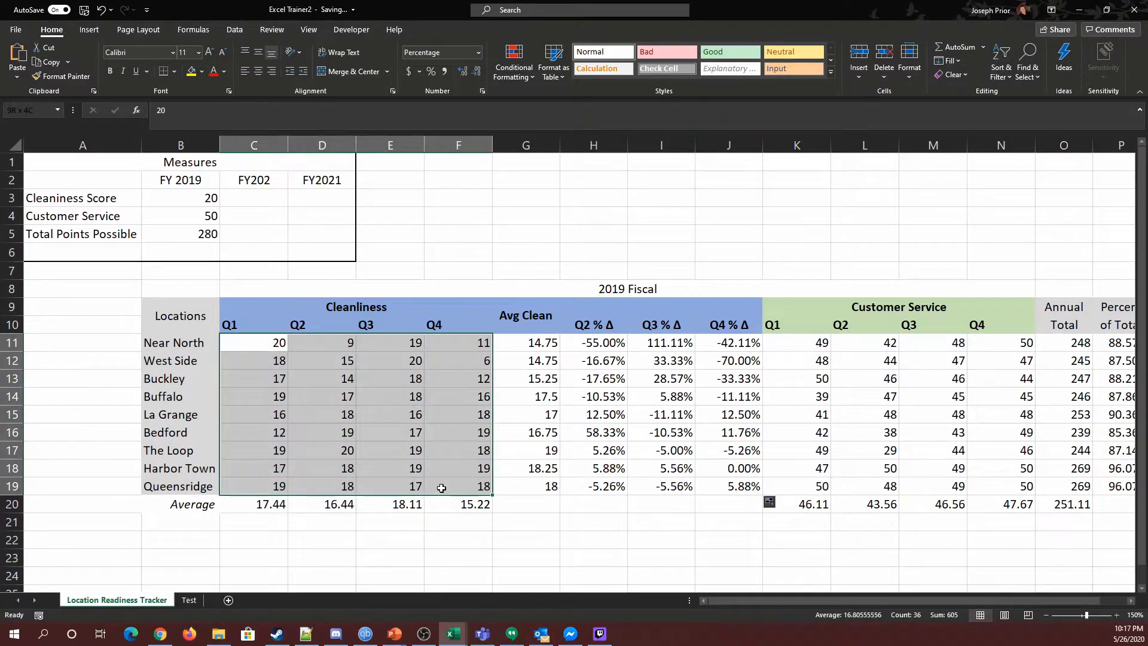
drag(596, 341, 721, 487)
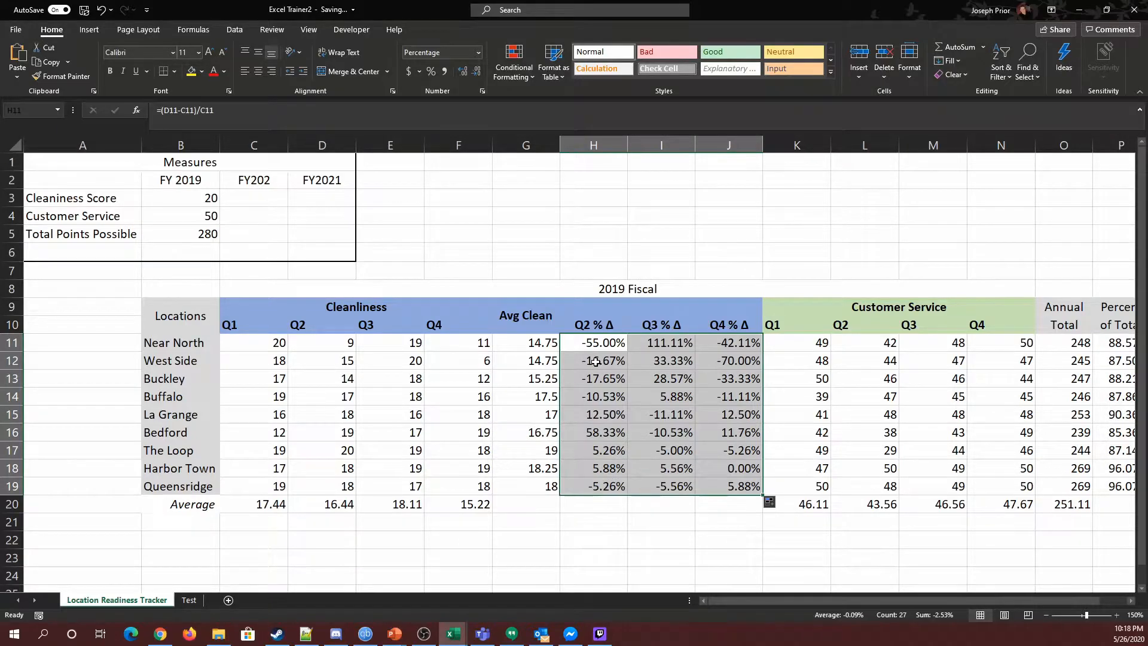
click(597, 343)
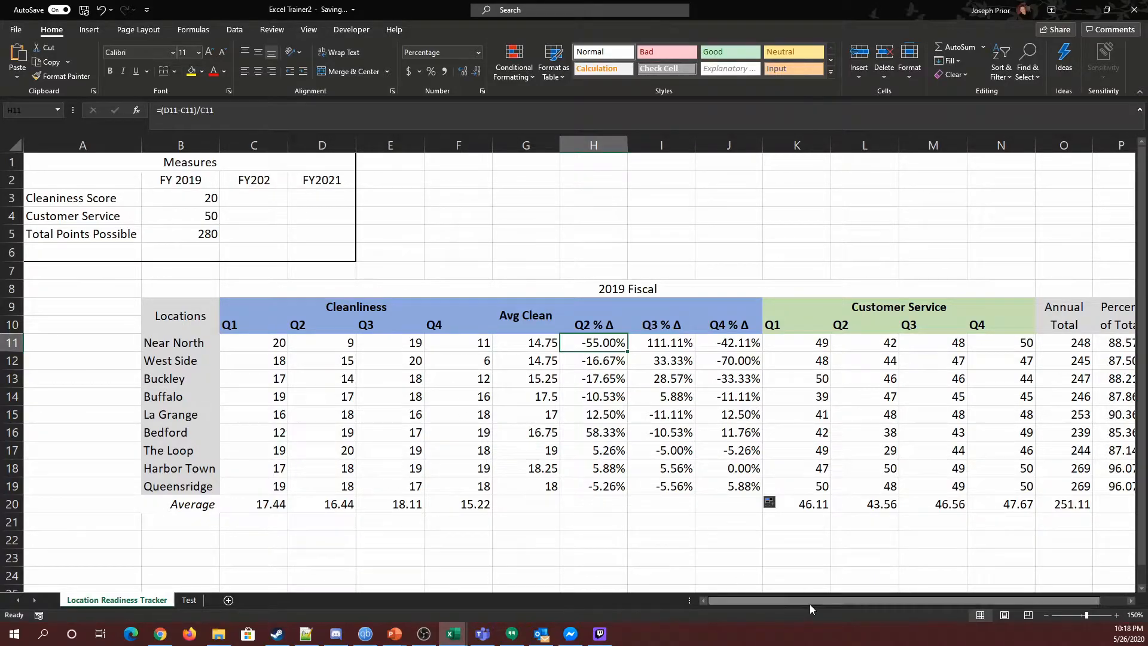
mouse_move(805, 598)
mouse_down()
mouse_move(885, 589)
mouse_move(806, 585)
mouse_up()
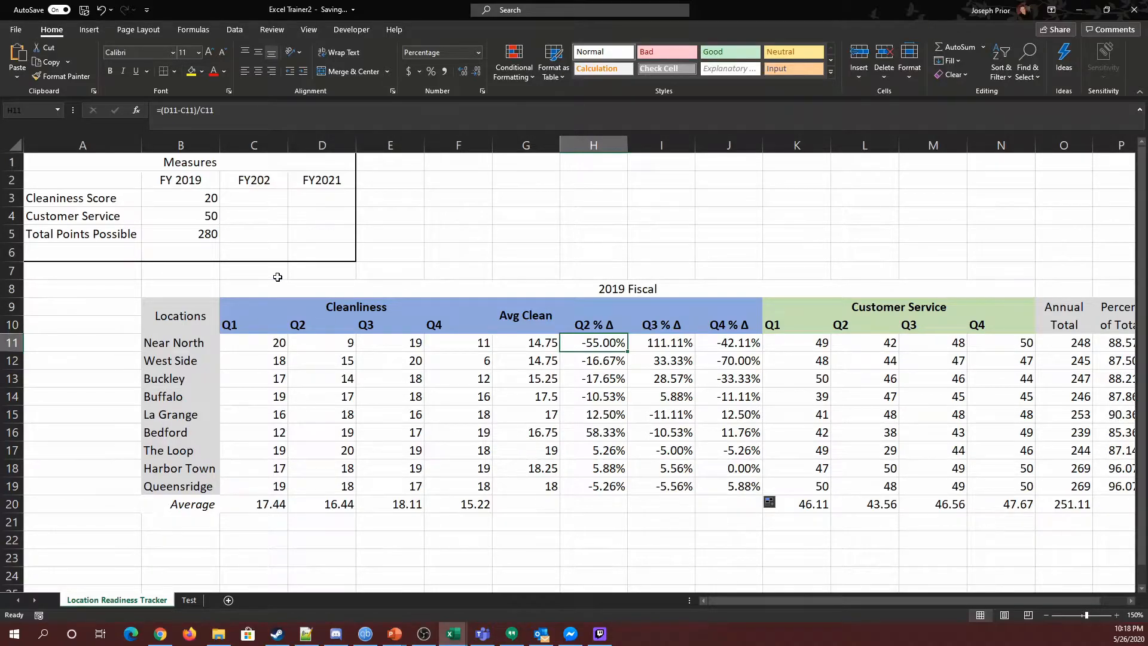
Step: Hide columns D through F holding the Cleanliness Q2–Q4 scores
click(314, 142)
shift+click(459, 145)
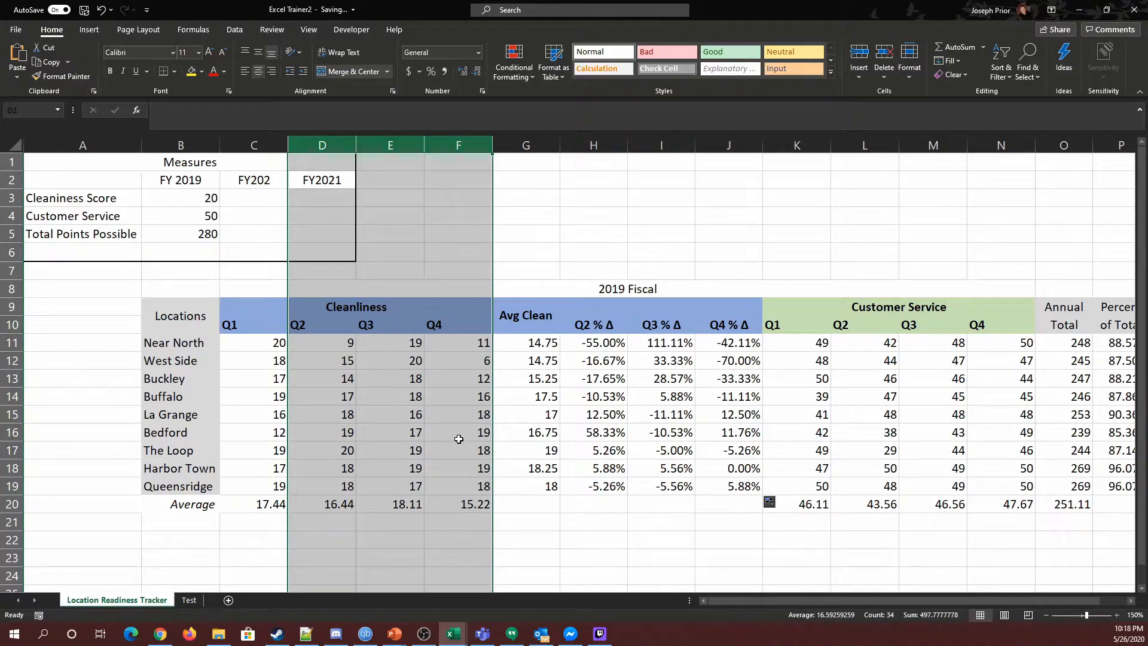
right_click(341, 145)
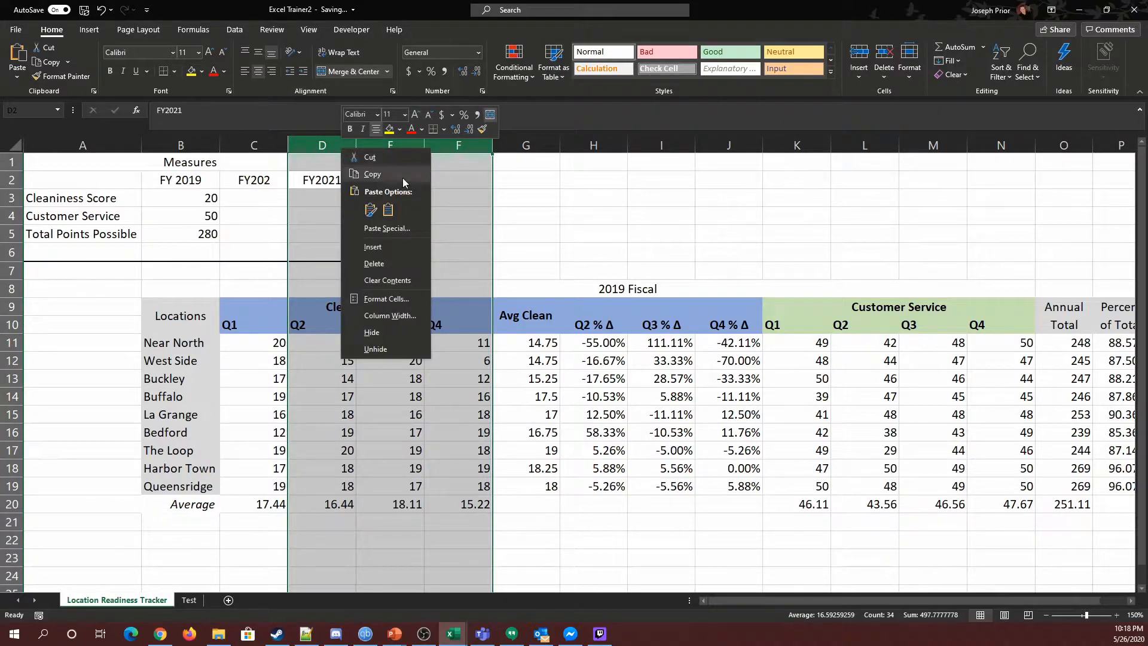
click(378, 337)
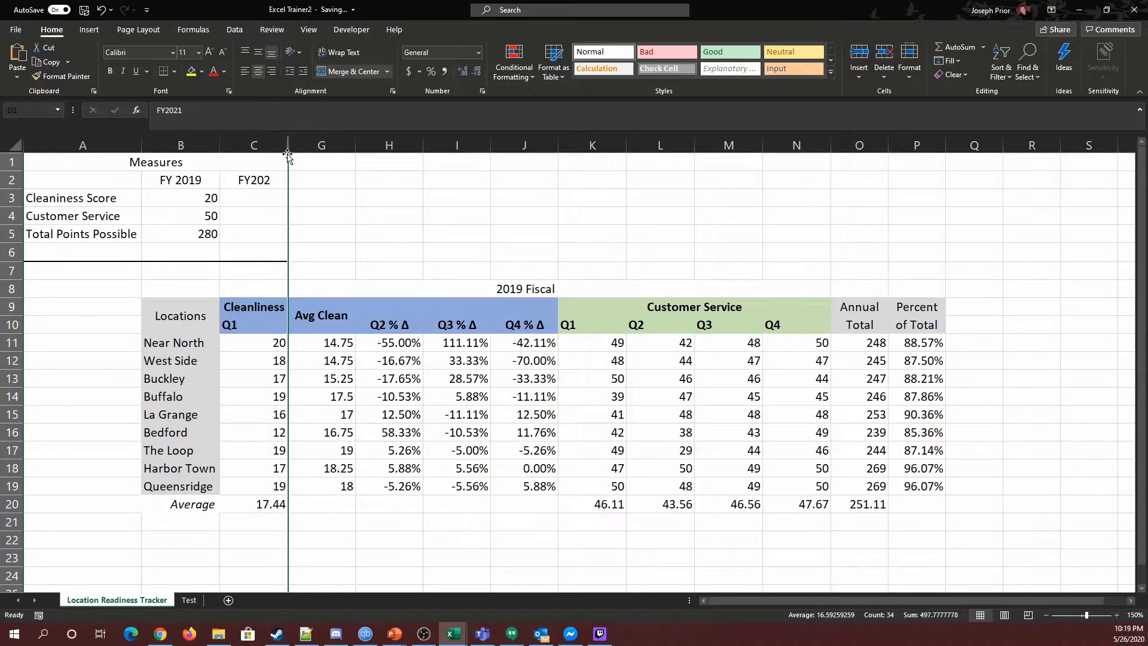
Step: Unhide columns D, E and F one at a time
click(374, 235)
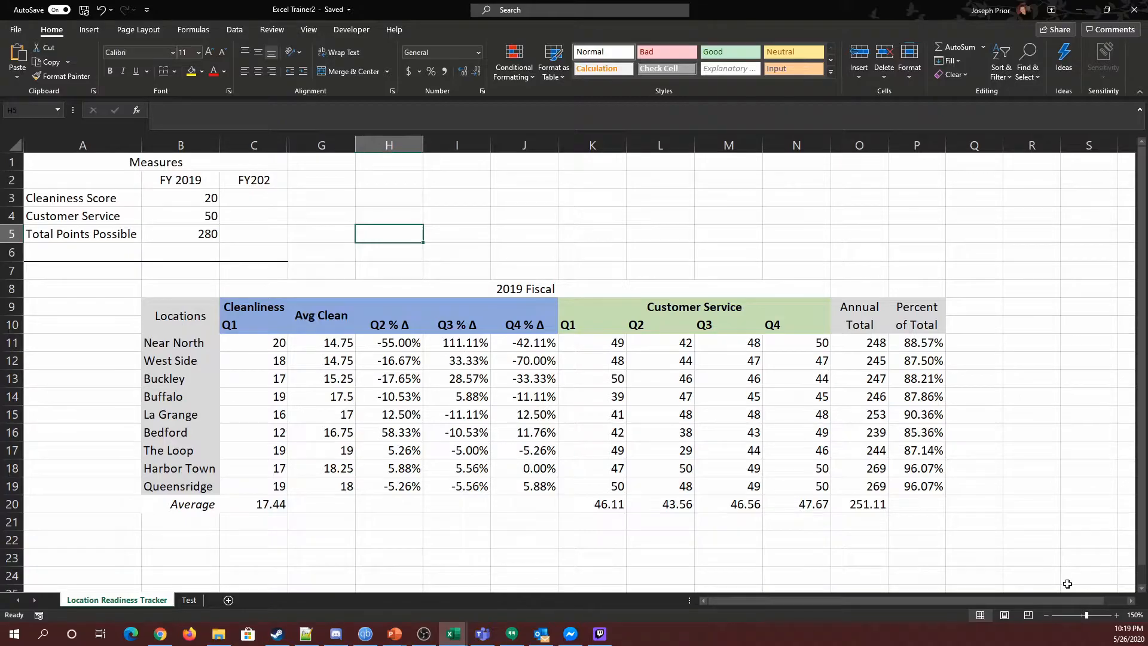
click(1117, 615)
click(1117, 615)
click(1117, 615)
click(1117, 615)
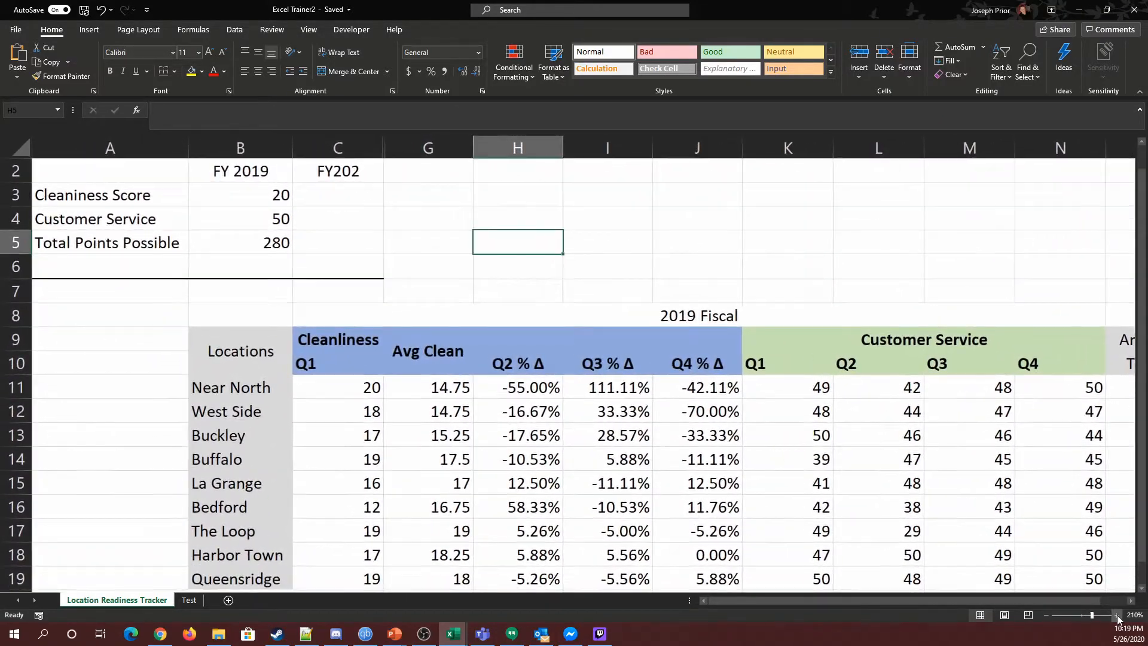
click(1117, 615)
click(1116, 614)
click(1116, 615)
click(1116, 615)
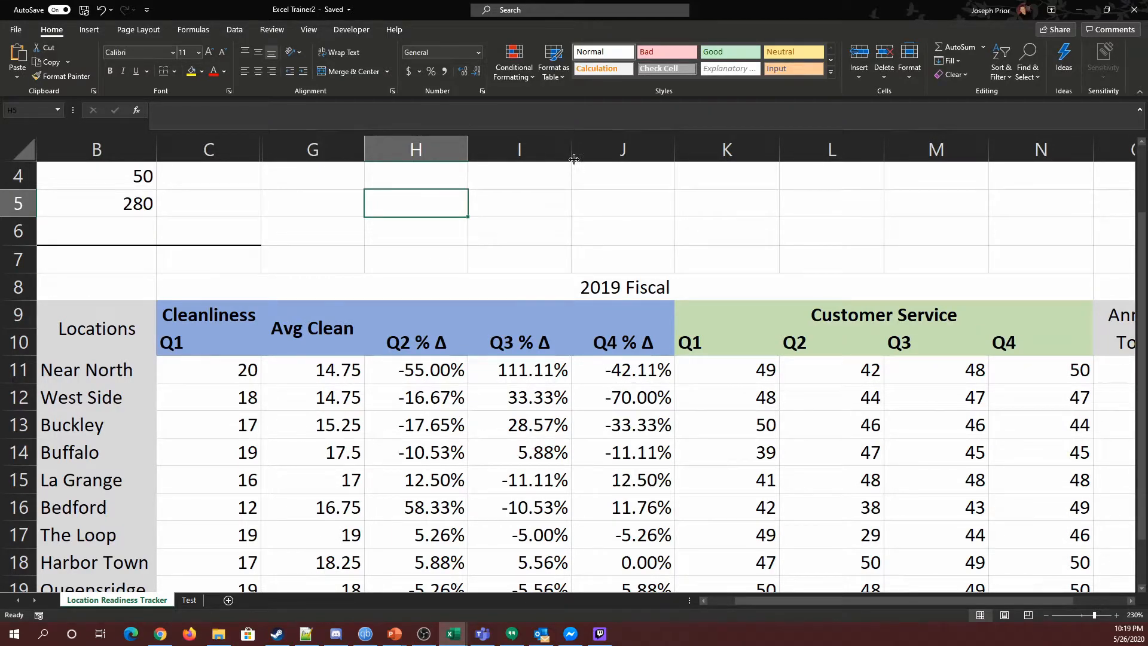
double_click(263, 151)
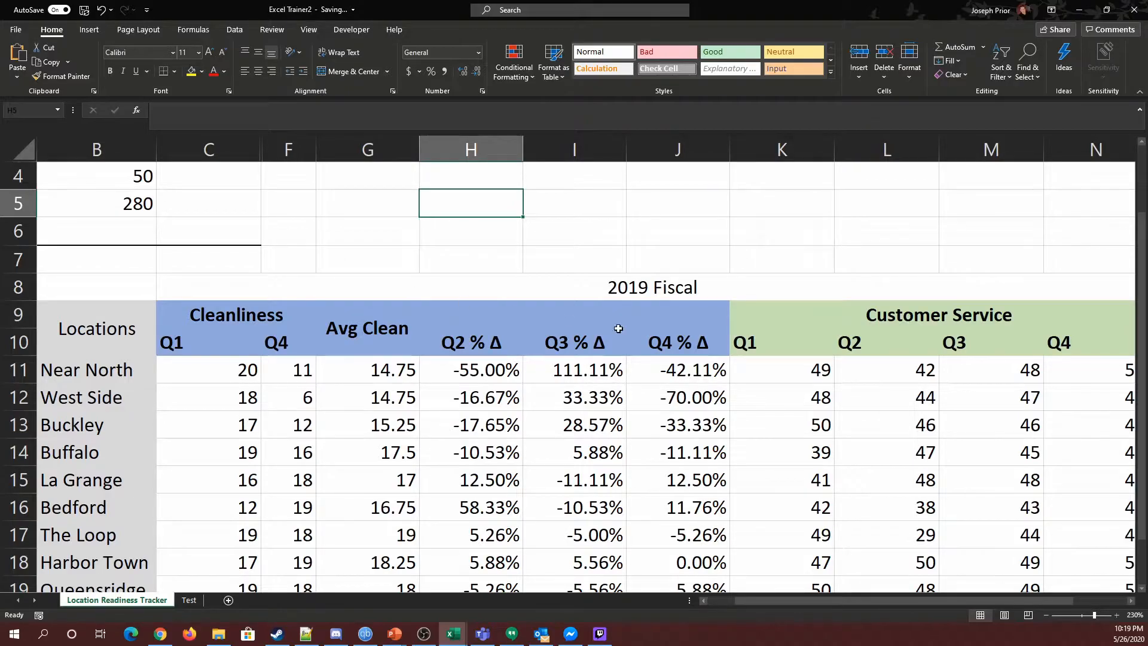
double_click(263, 151)
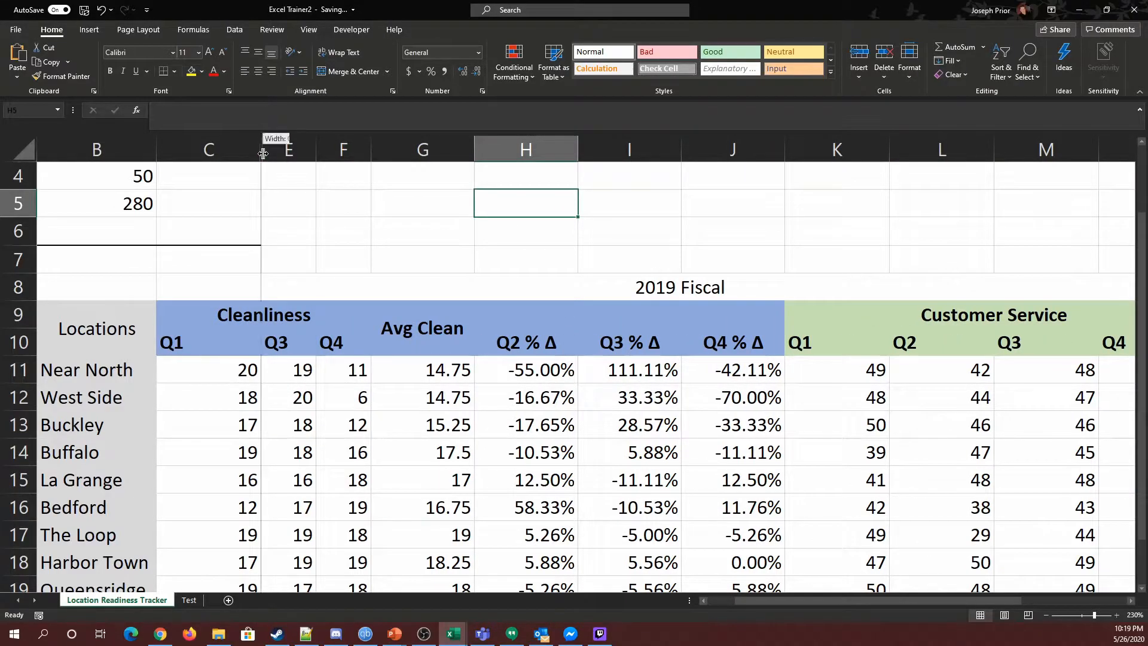
double_click(263, 153)
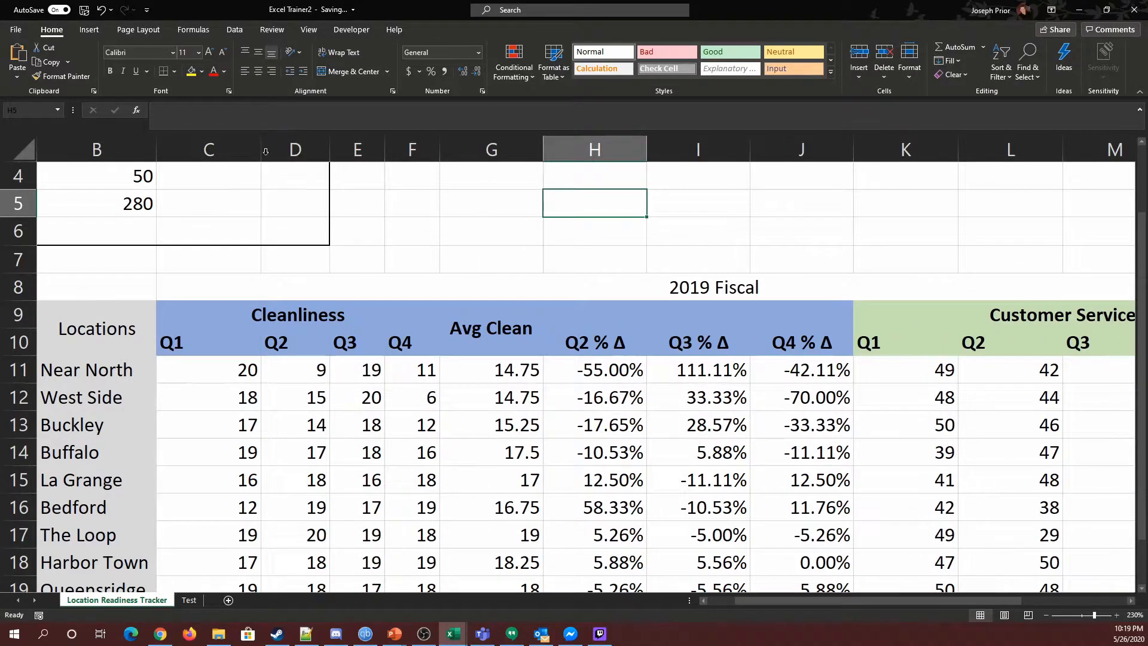
click(1046, 615)
click(1046, 615)
click(1046, 615)
click(1046, 615)
click(1046, 615)
click(1046, 615)
click(1046, 614)
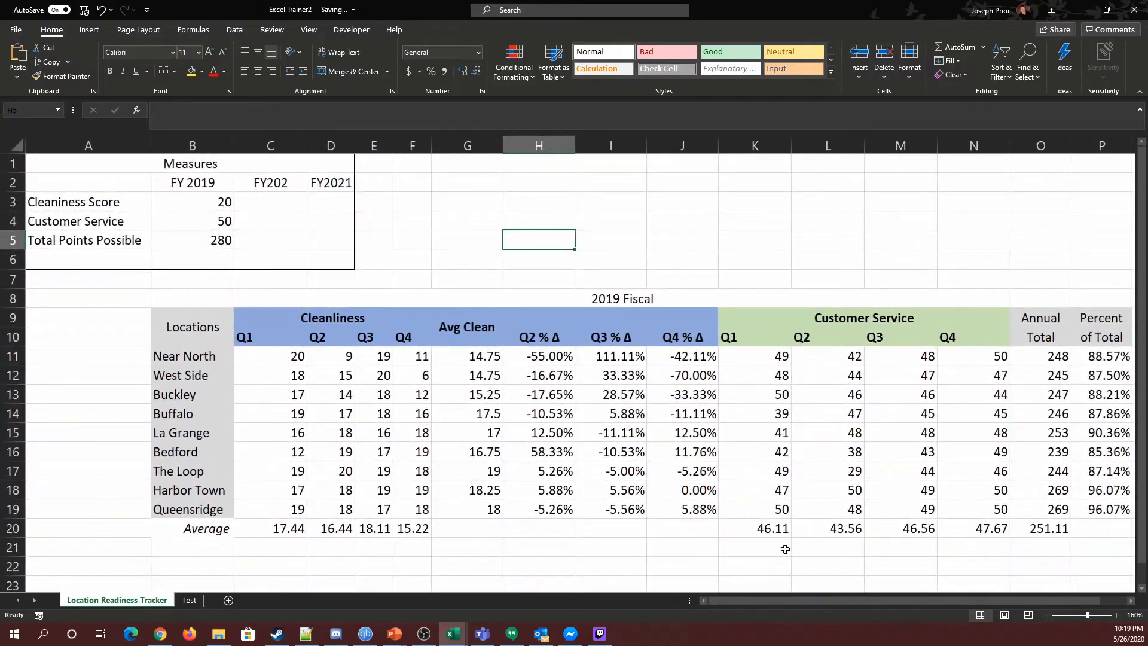
click(1116, 615)
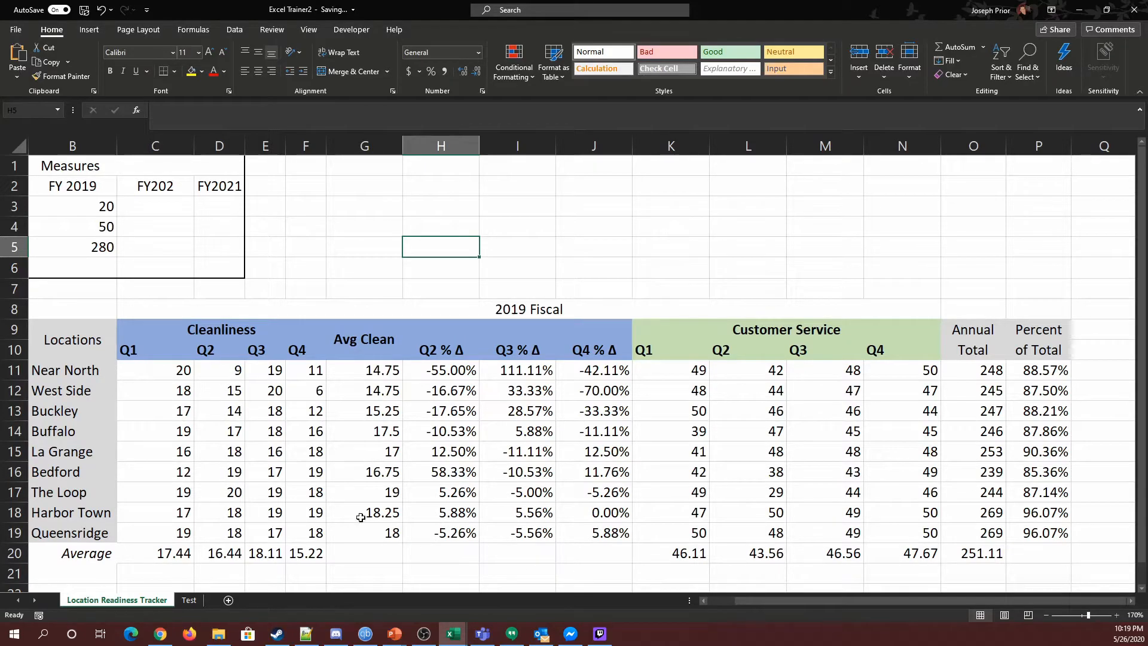
Step: Group columns D through F as an outline group
click(222, 146)
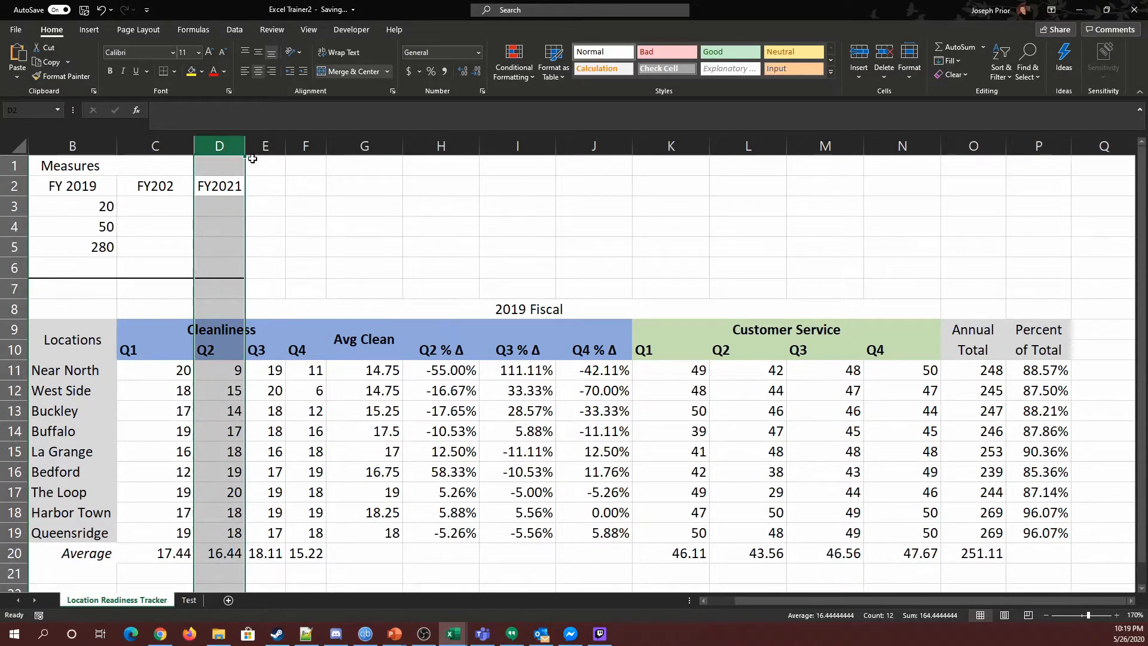
shift+click(315, 146)
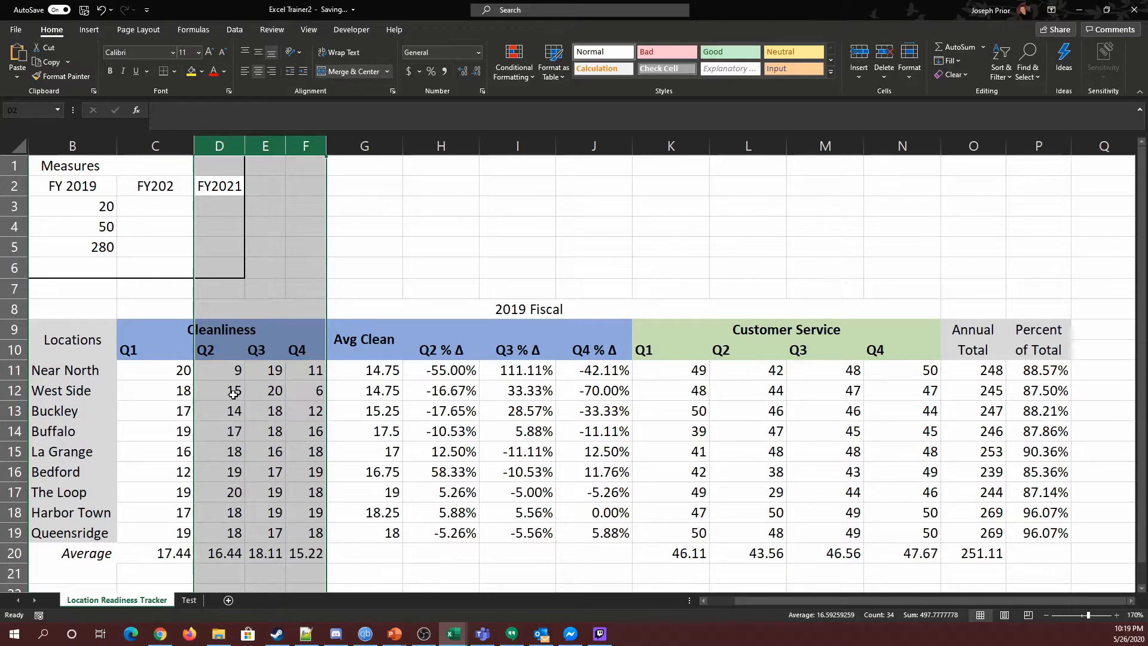
click(235, 31)
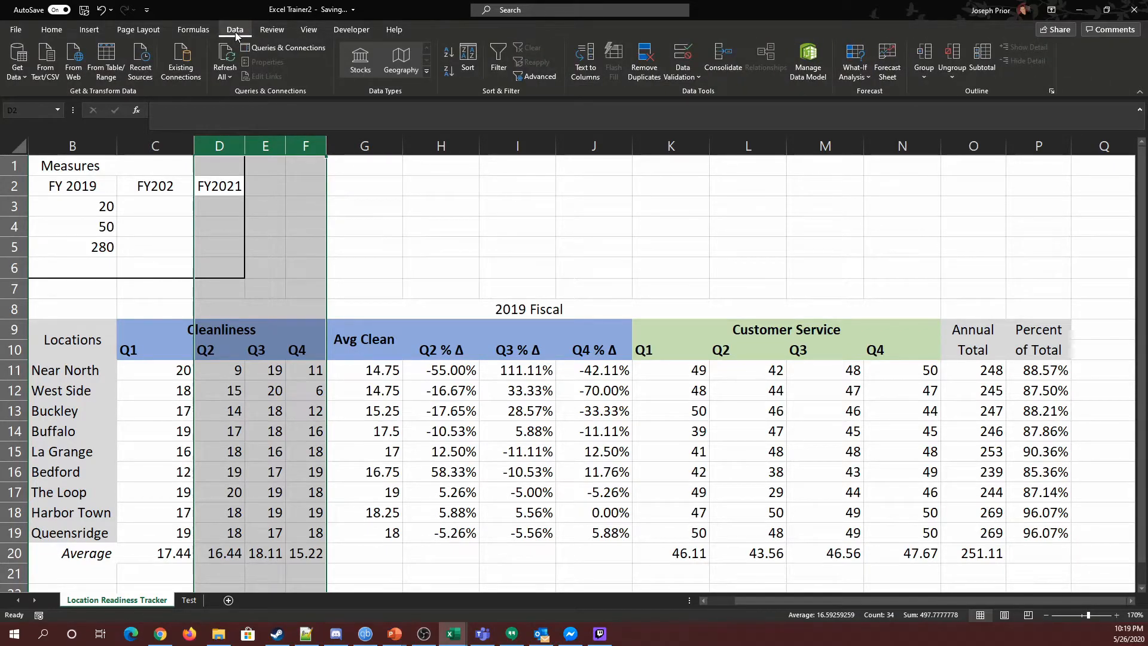
click(921, 55)
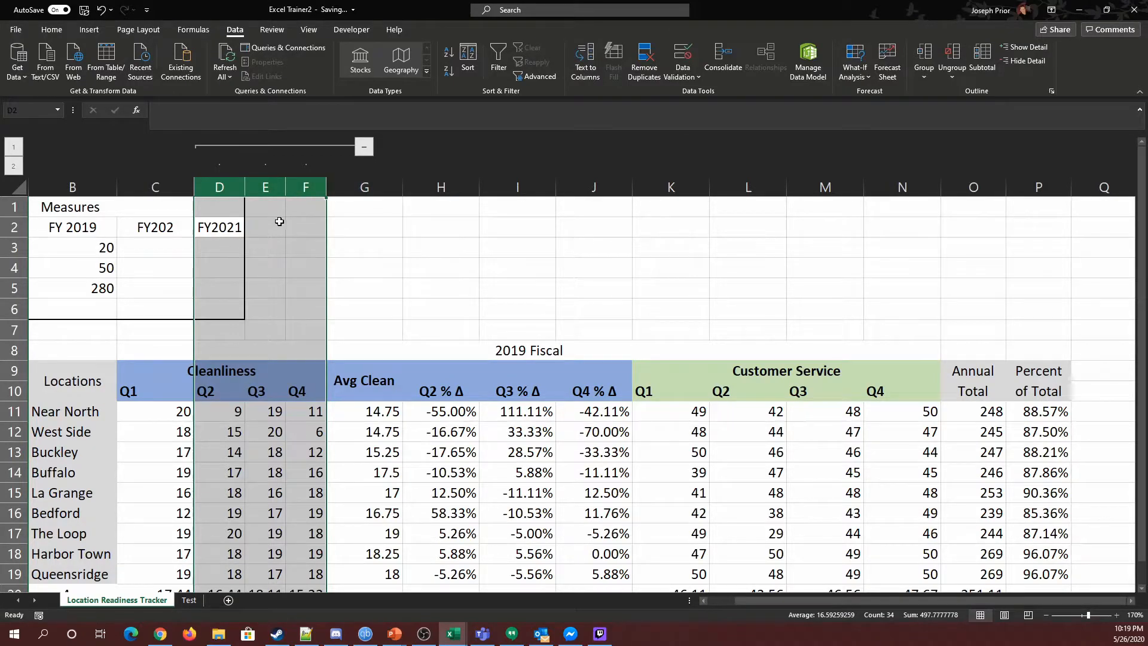
Step: Collapse the grouped columns, expand them again, and collapse them once more
click(363, 146)
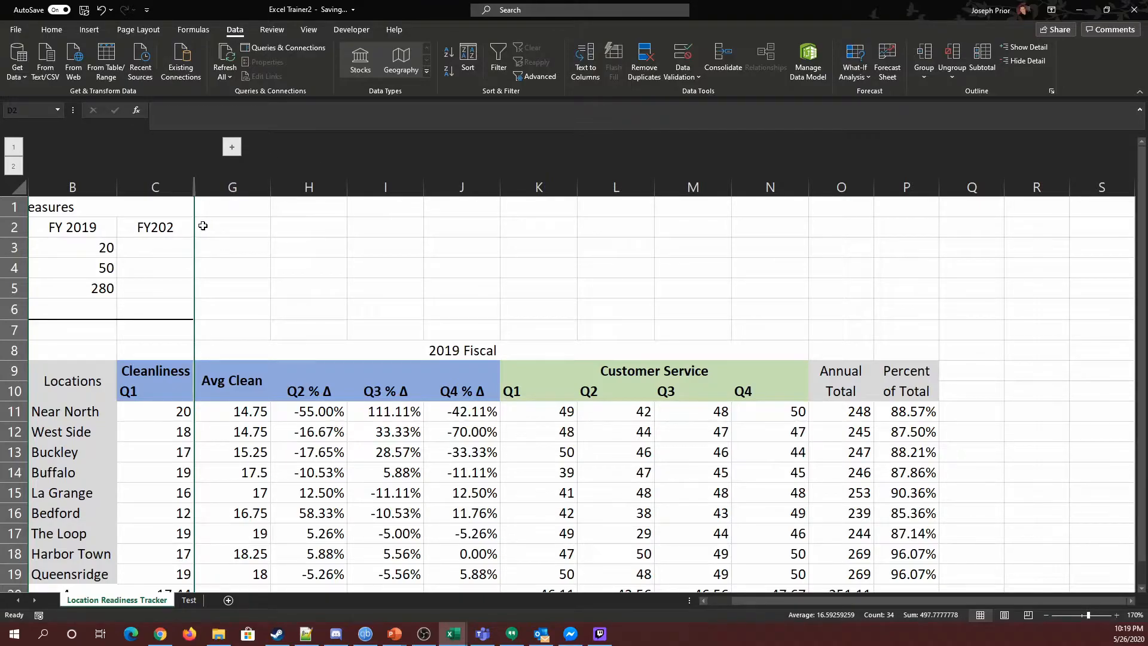
click(232, 147)
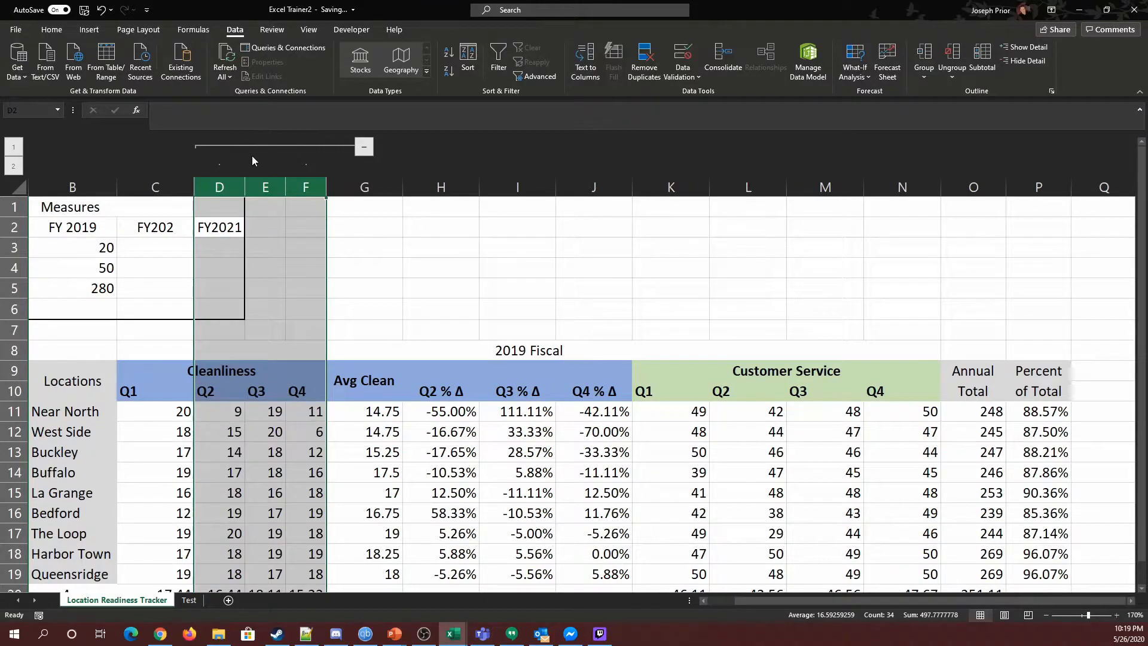
click(365, 147)
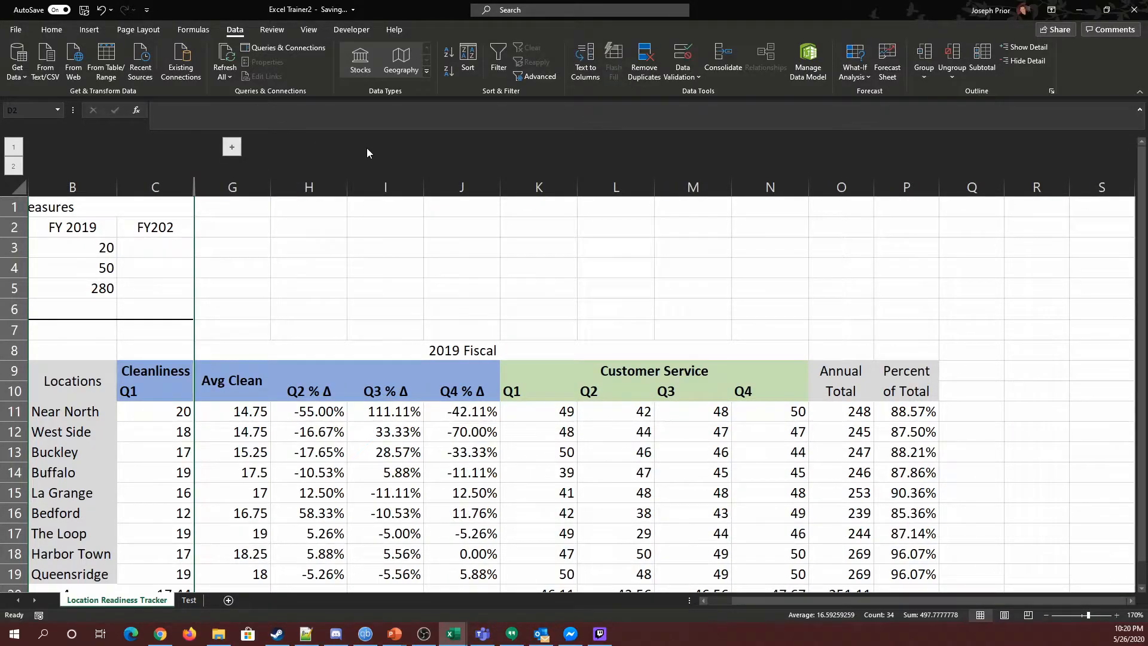
Step: Reduce the percent-change values in H11:J19 to one decimal place
scroll(386, 356, down, 1)
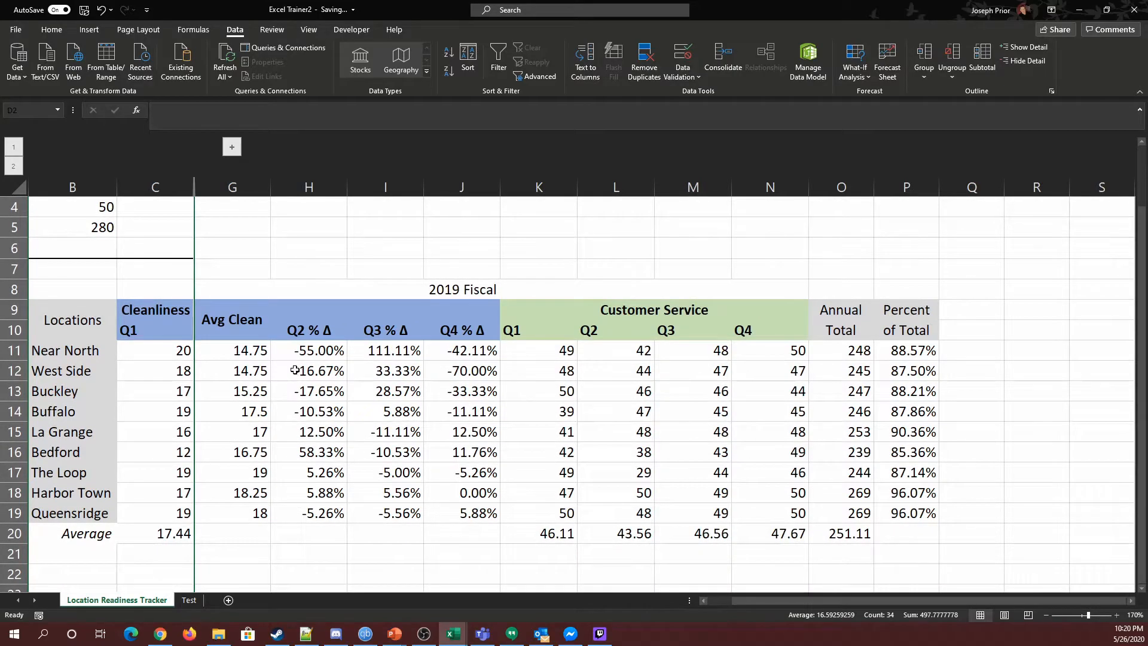
drag(316, 347, 451, 515)
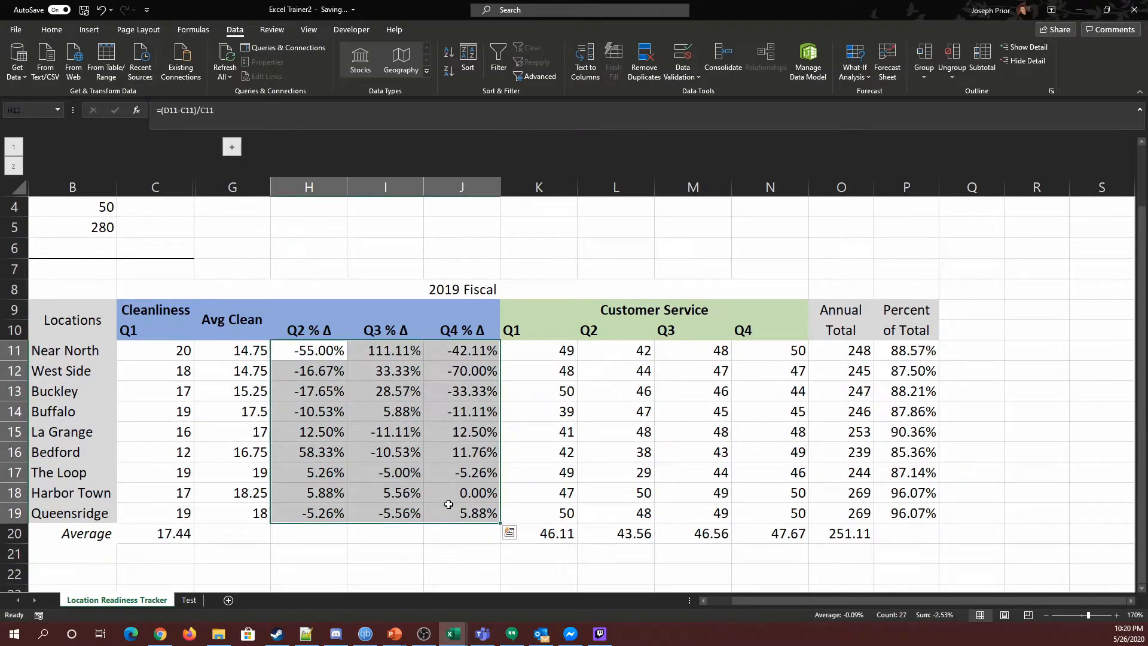
click(52, 29)
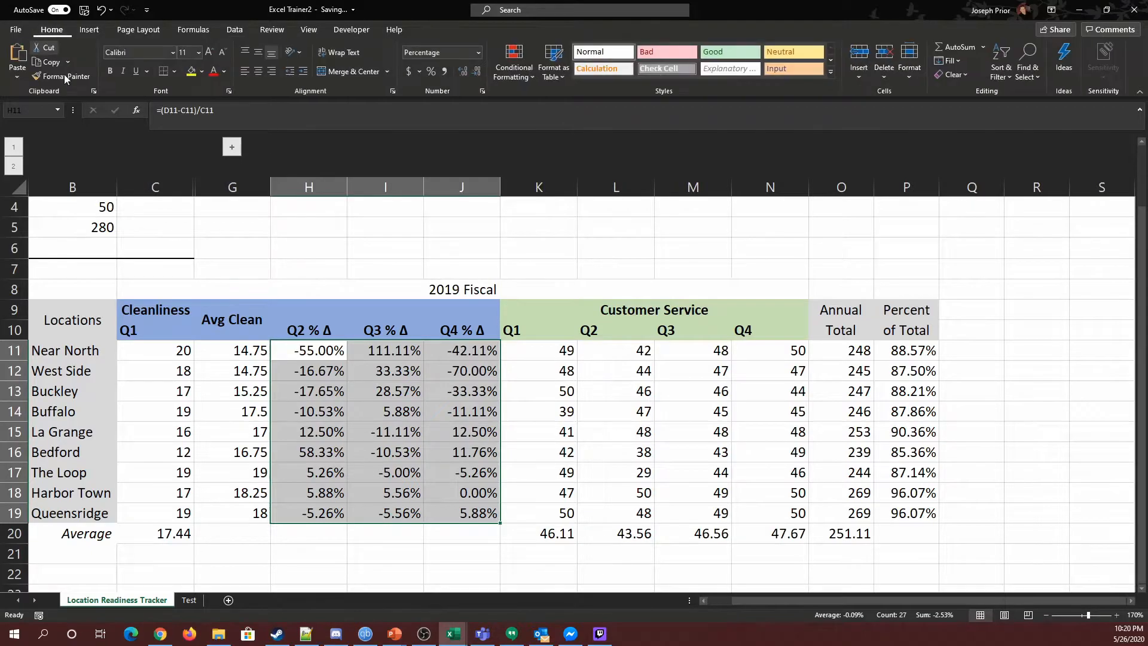
click(477, 73)
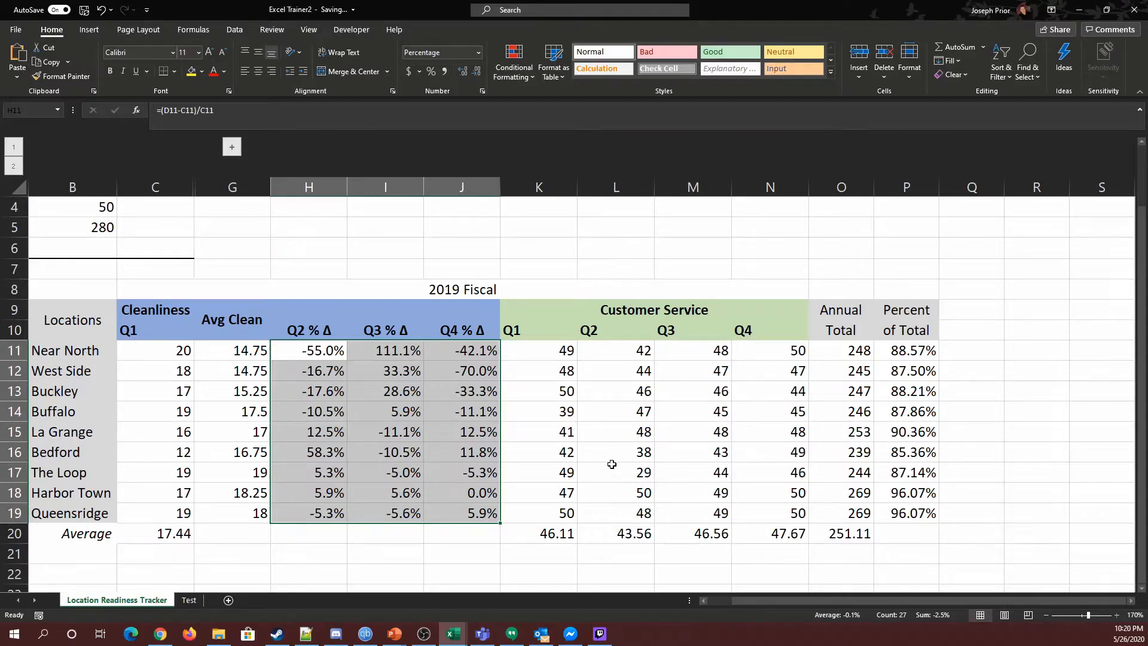
Step: Insert a blank column before the Customer Service Q1 column
click(540, 189)
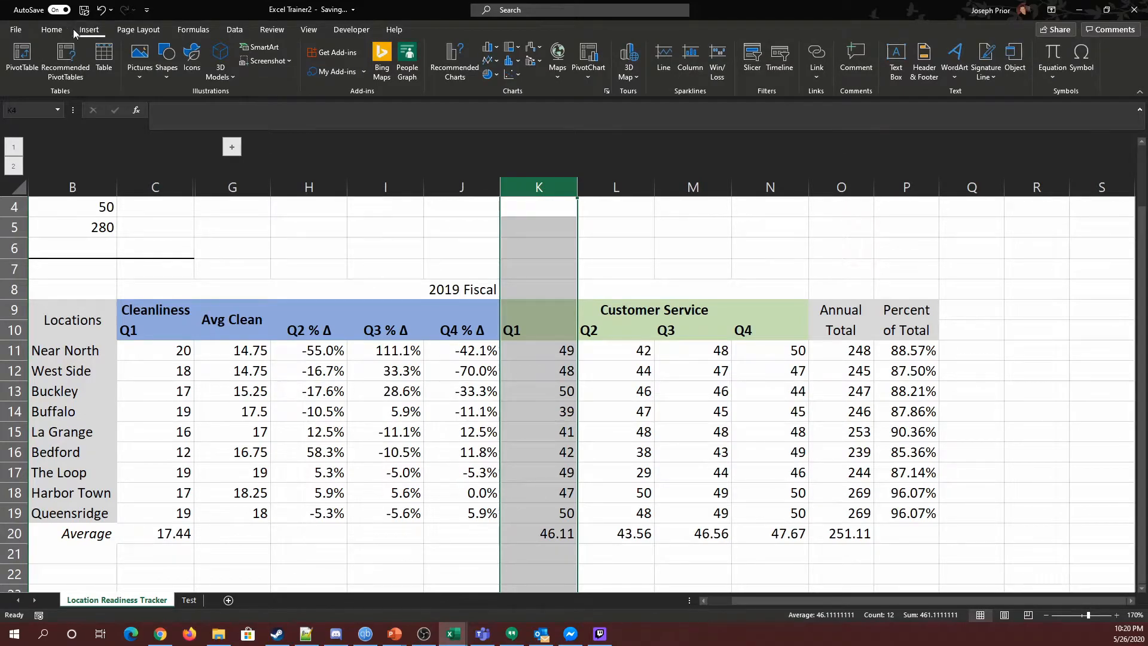
click(858, 55)
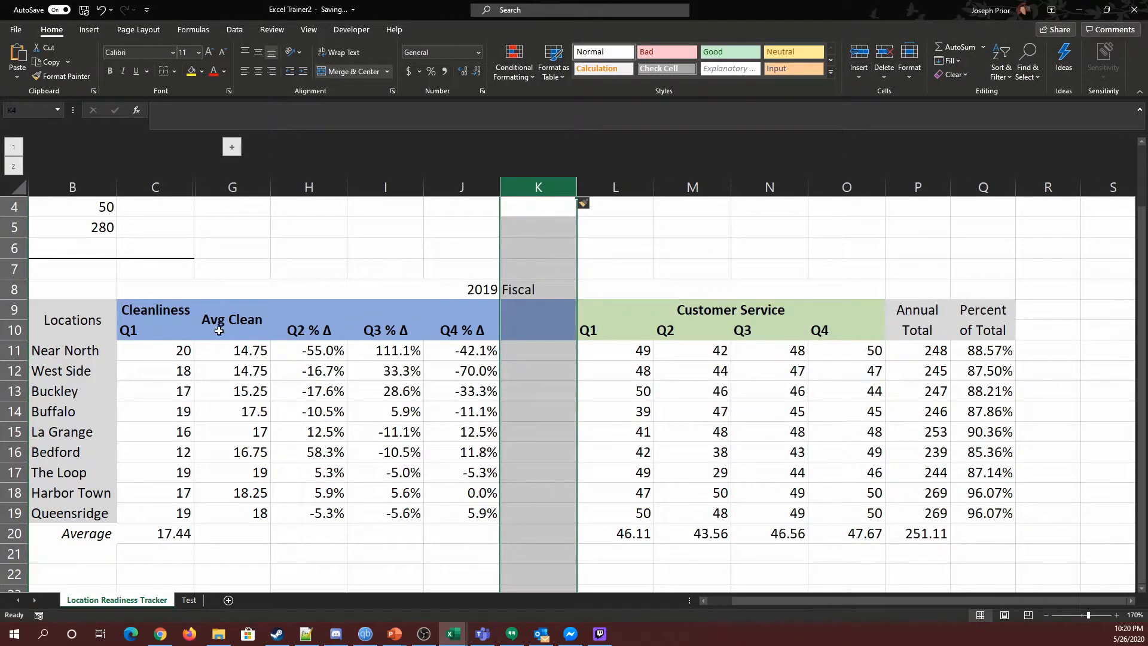
click(225, 190)
right_click(224, 191)
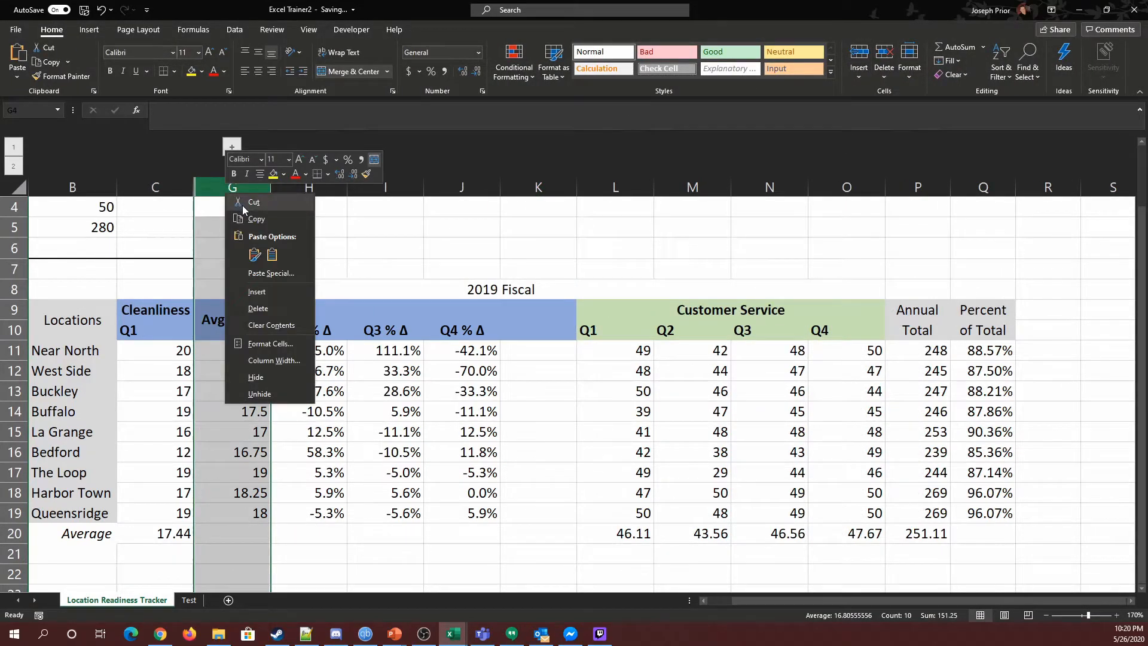
click(245, 323)
click(579, 350)
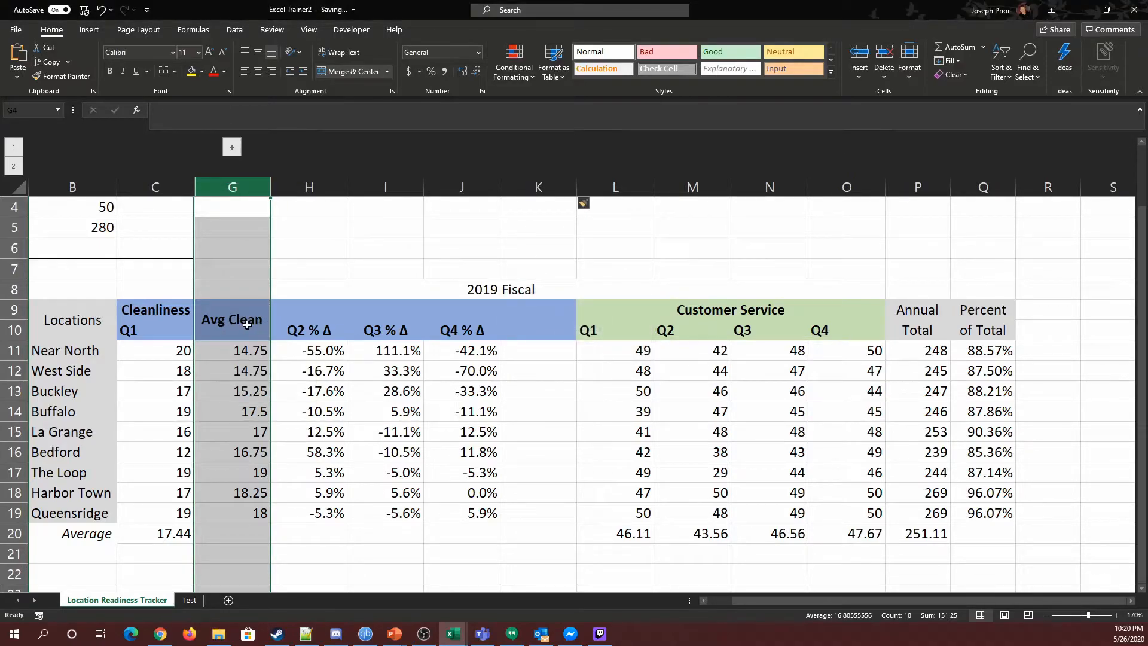
Step: Cut the Avg Clean formulas G11:G19 and paste them into K11 of the new column
click(248, 324)
drag(255, 343, 244, 513)
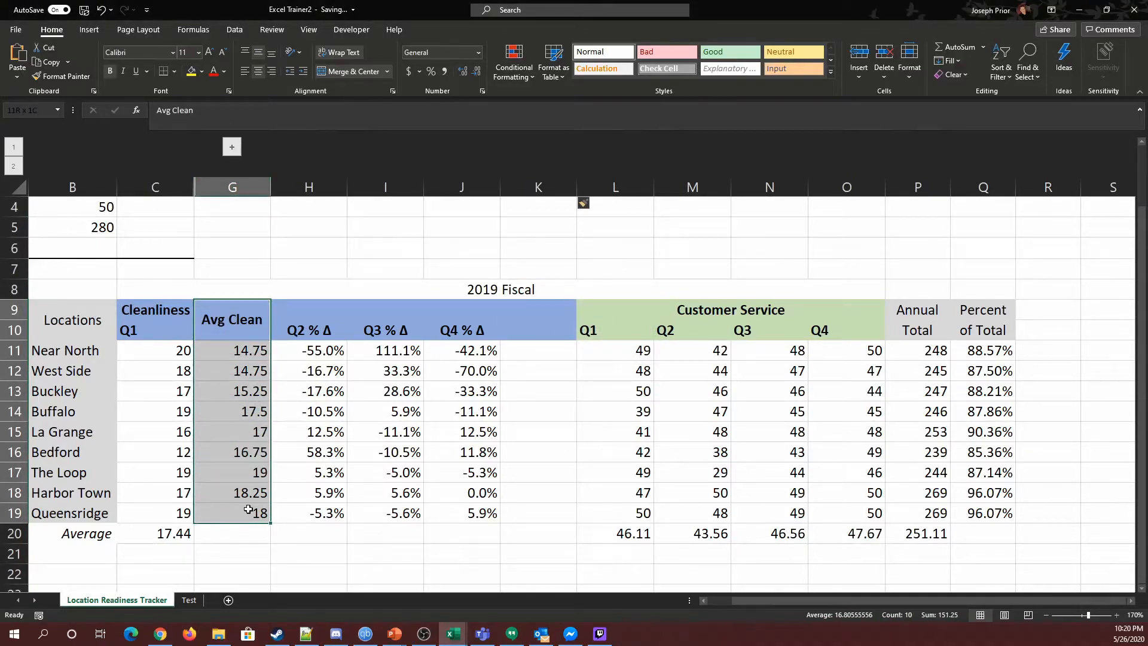
drag(241, 352, 244, 515)
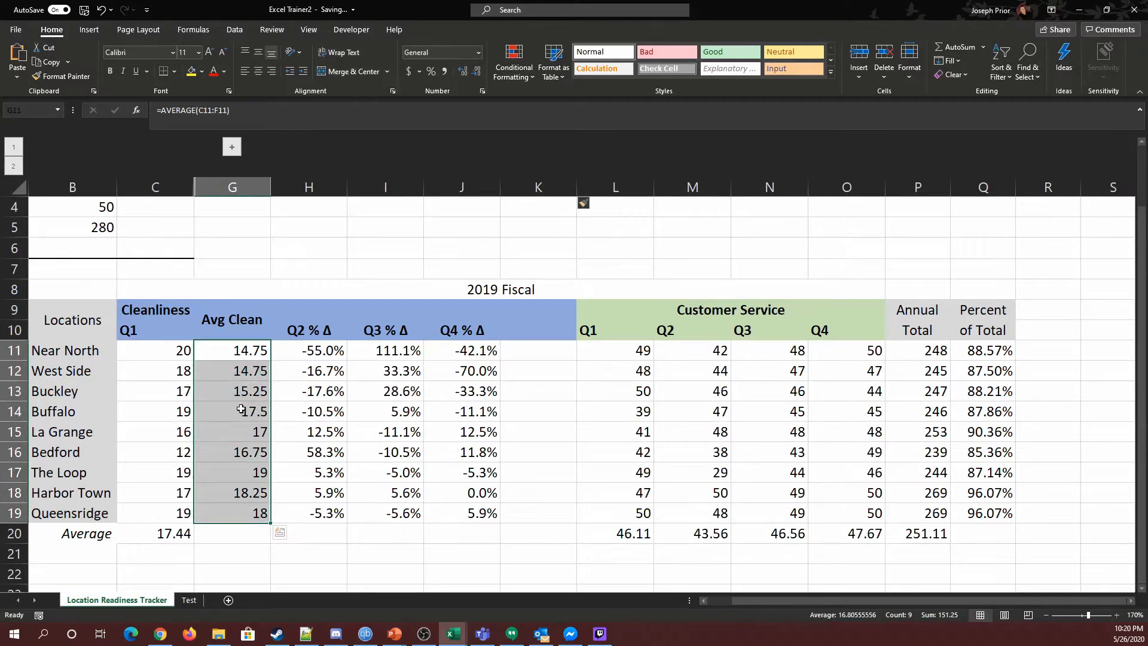
right_click(241, 353)
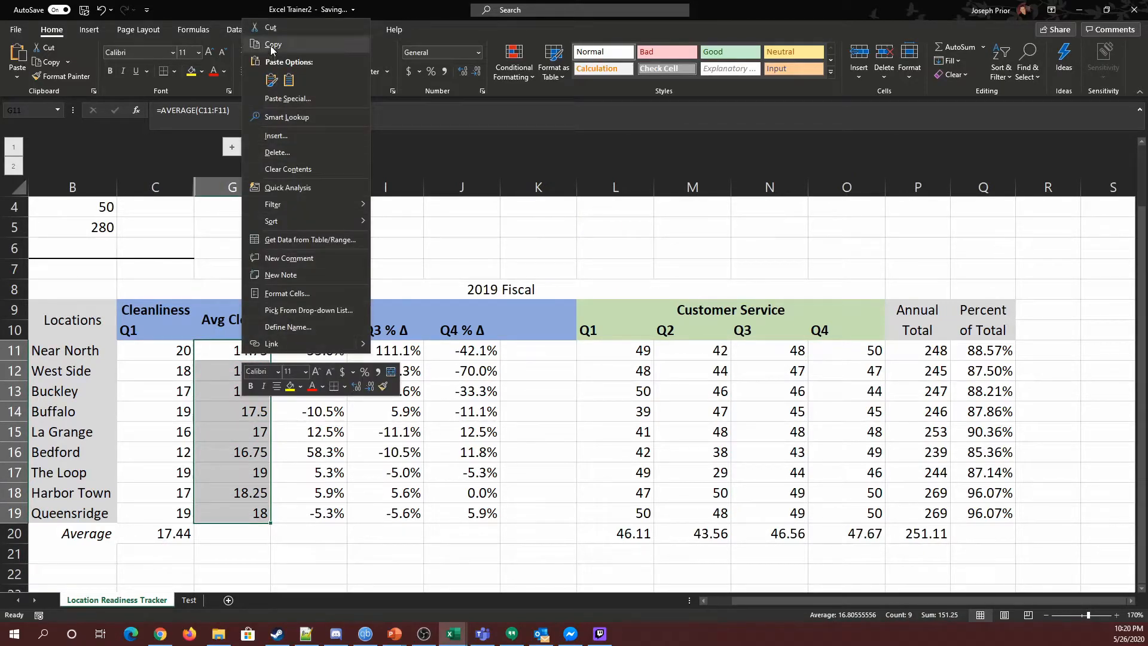
click(291, 62)
click(528, 345)
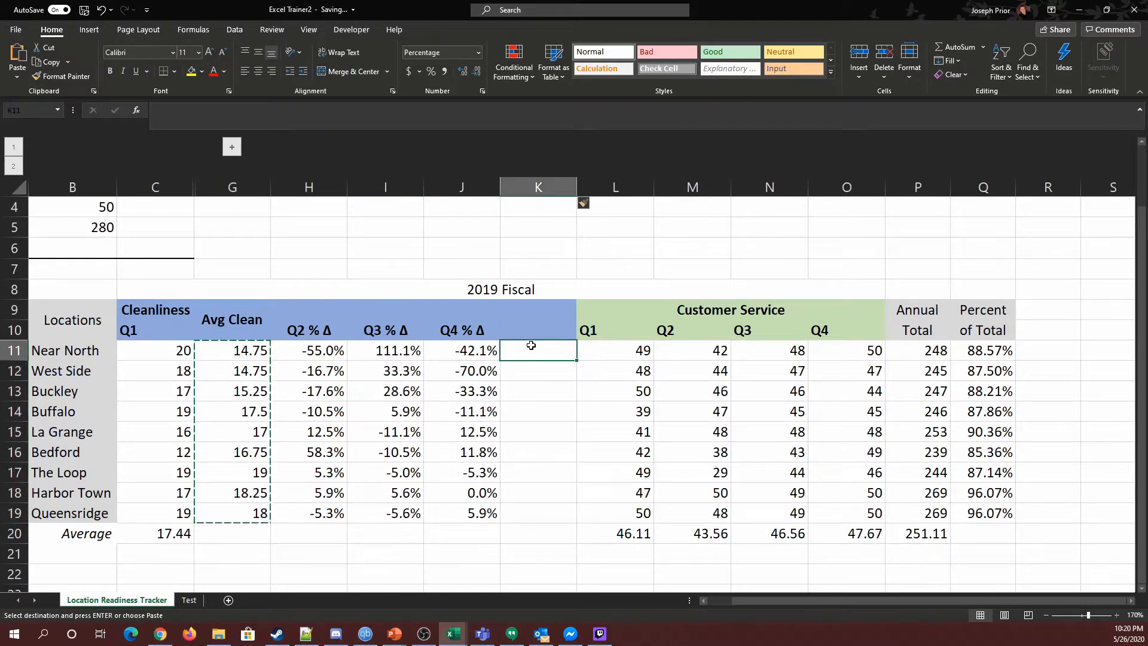
key(ctrl+v)
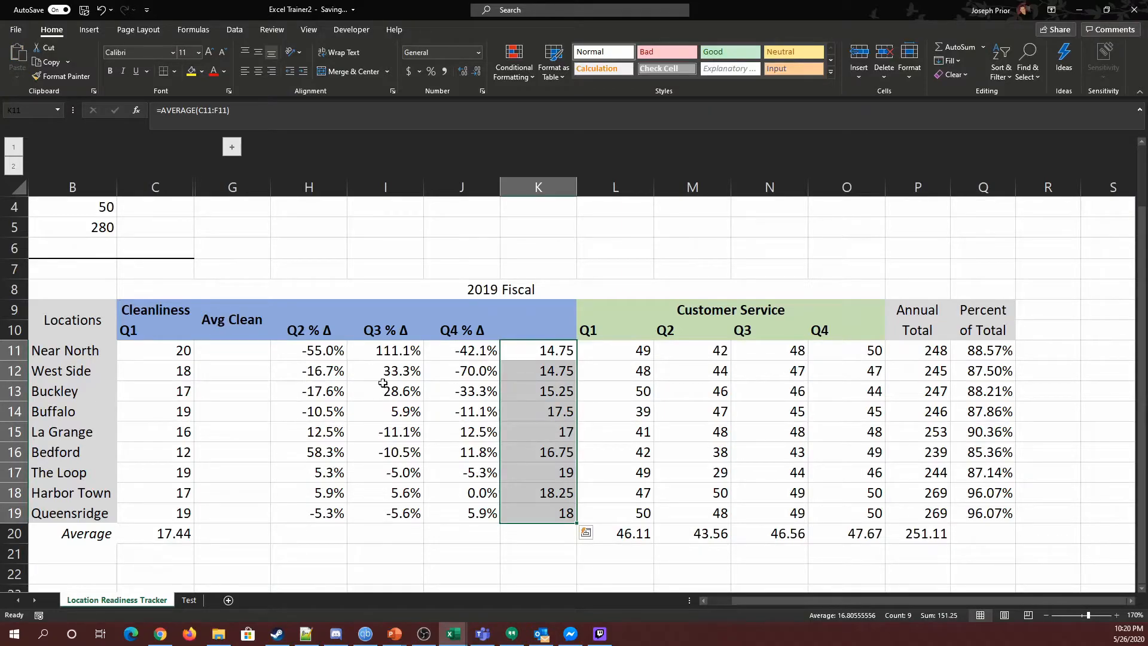
Step: Delete the emptied column G
click(246, 187)
right_click(245, 187)
click(254, 306)
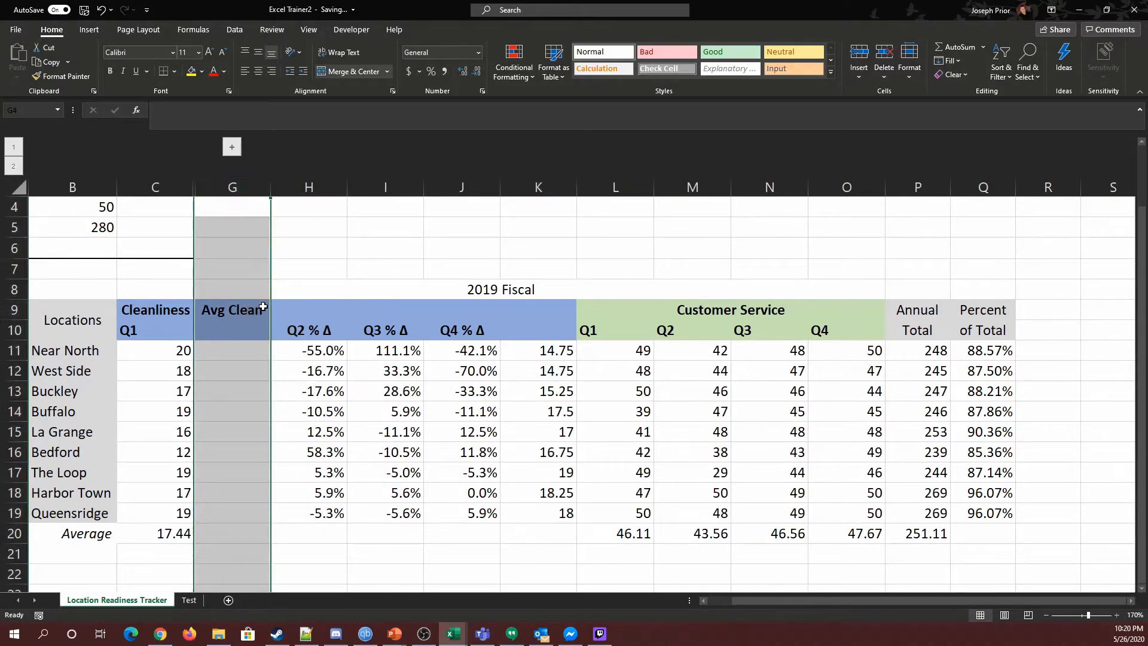
Step: Label the relocated average column with "Avg" in J9 and "Clean" in J10
click(466, 317)
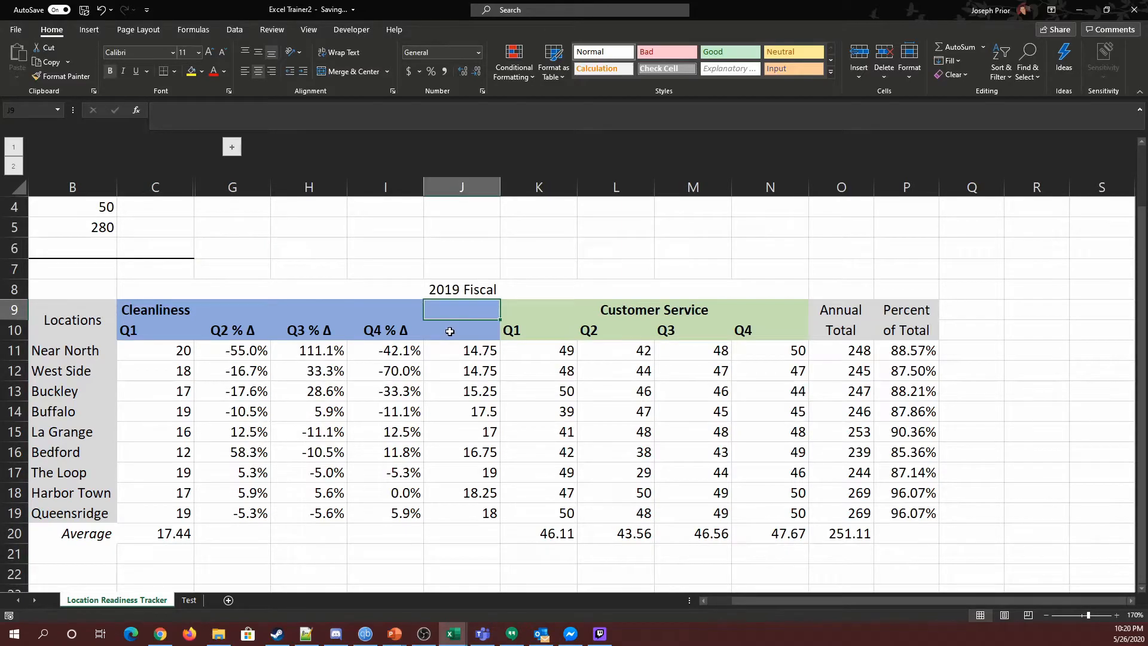
text(Avg)
click(450, 331)
text(C)
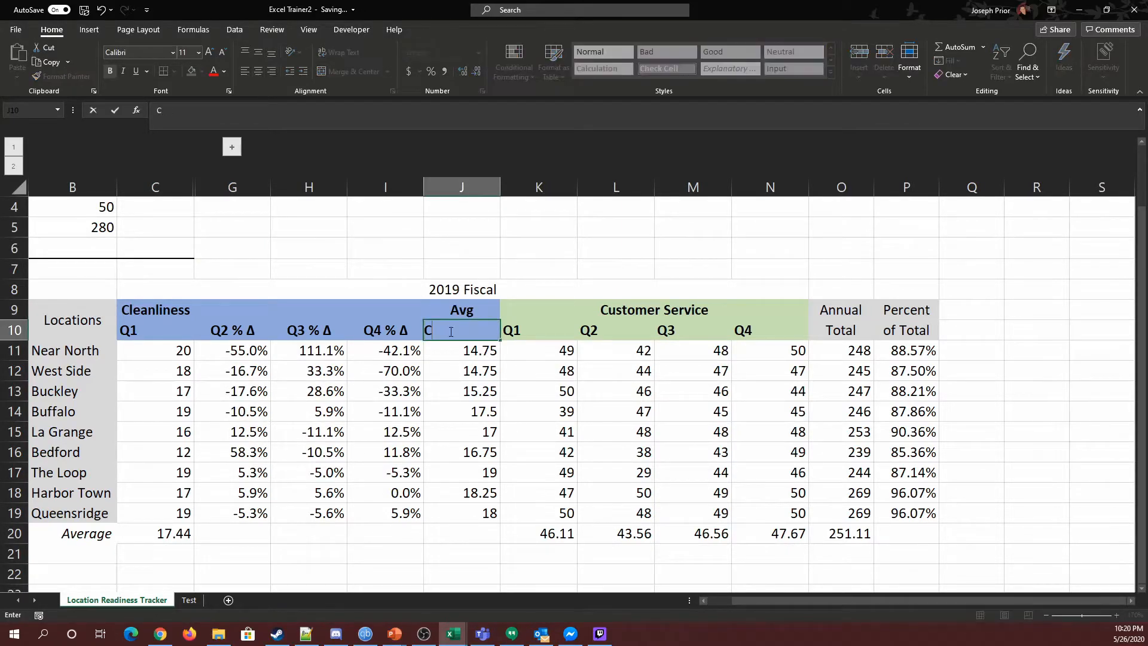
text(lean)
key(Tab)
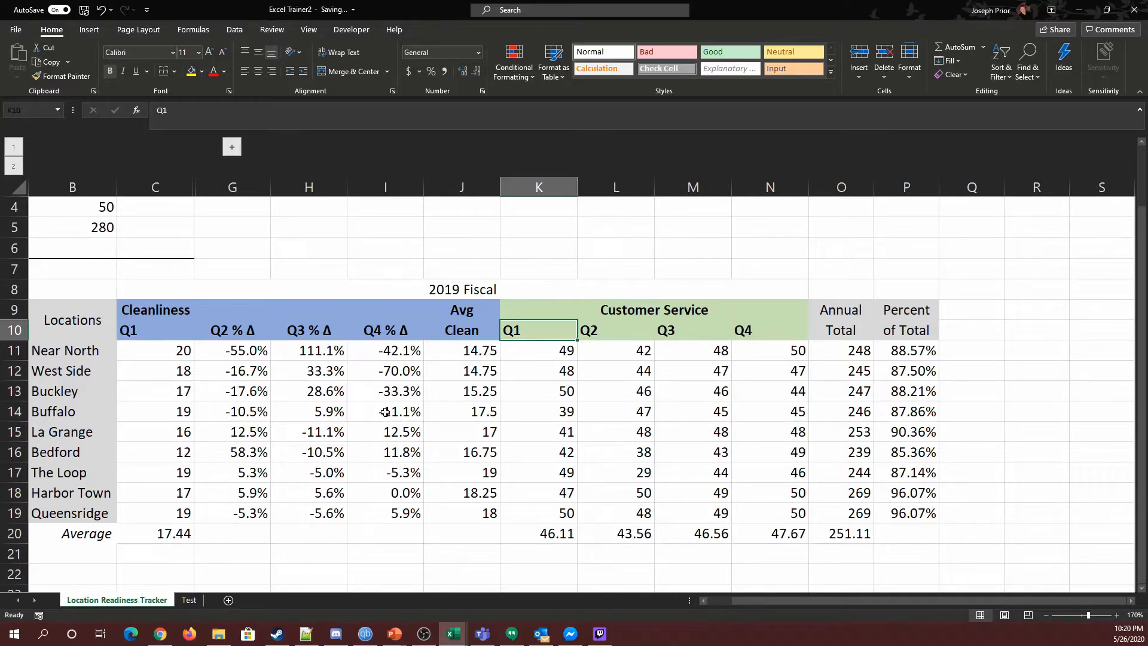
Step: Center the Q1 header in the Cleanliness section
drag(471, 352, 490, 517)
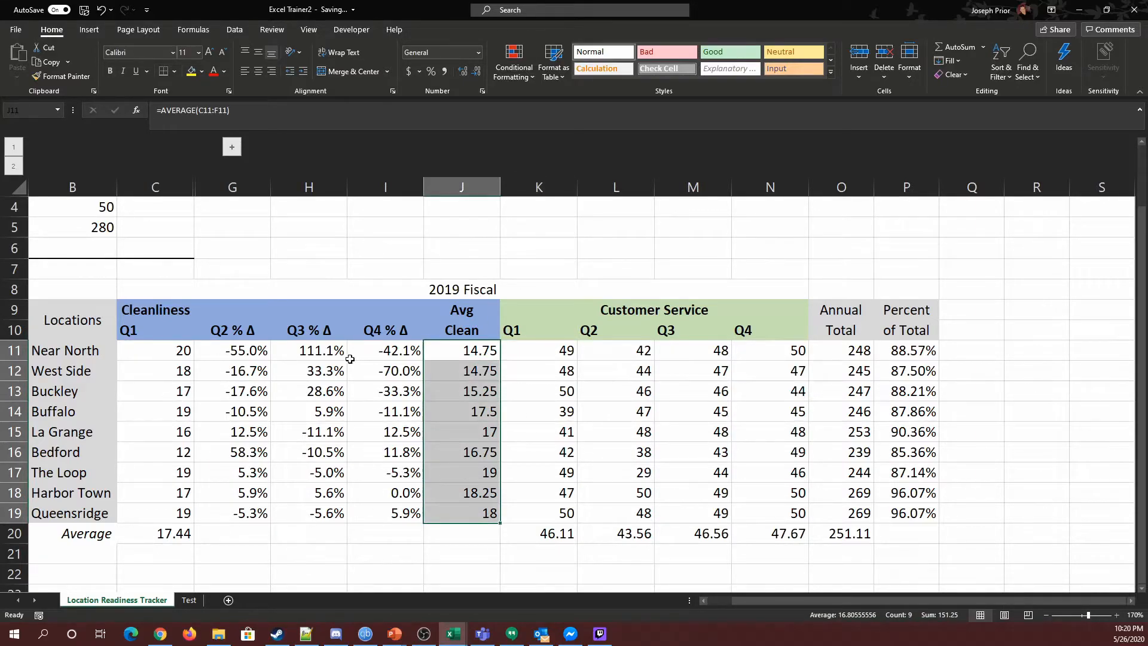
click(130, 330)
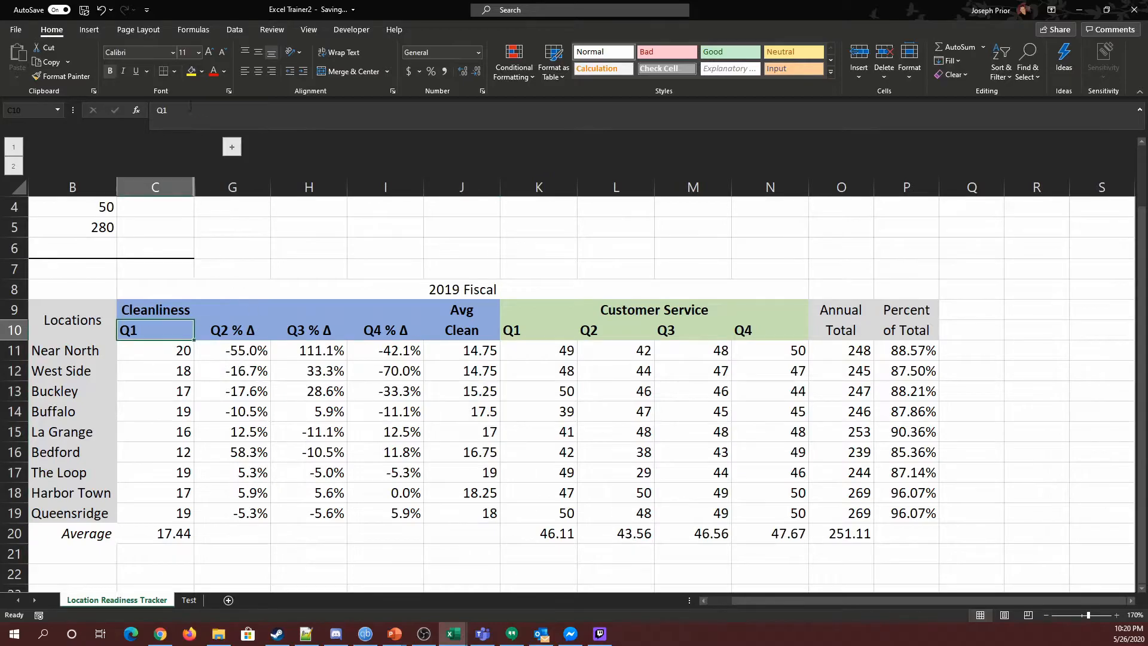
click(258, 72)
Step: Merge and center the Cleanliness title across C9:I9
drag(163, 308, 416, 310)
click(353, 71)
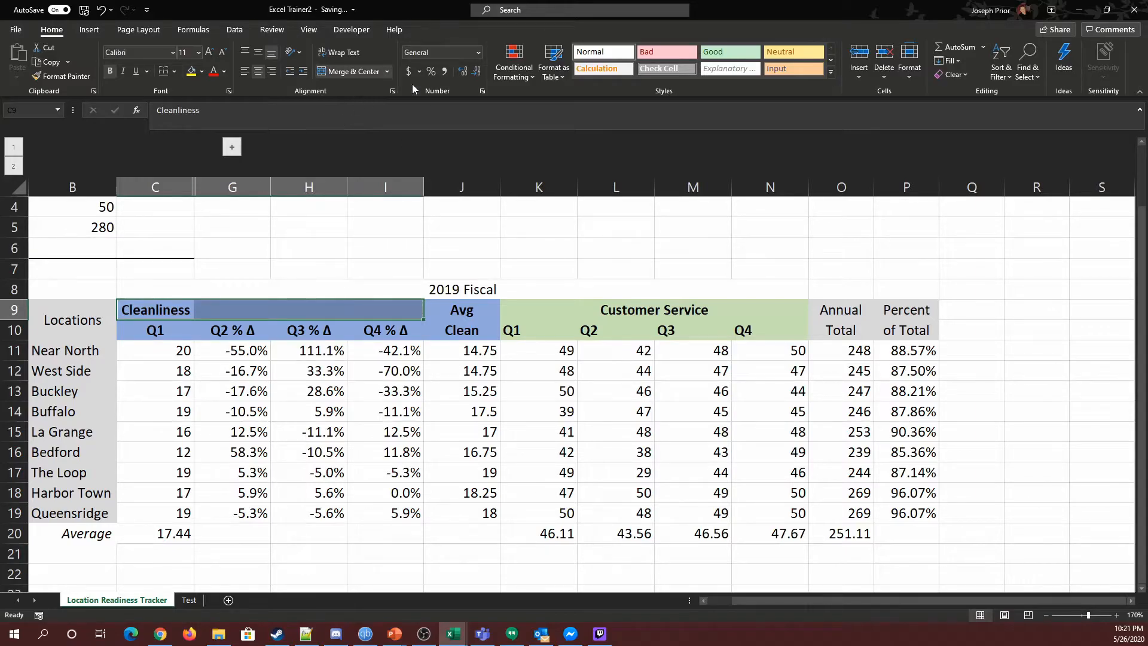
click(343, 73)
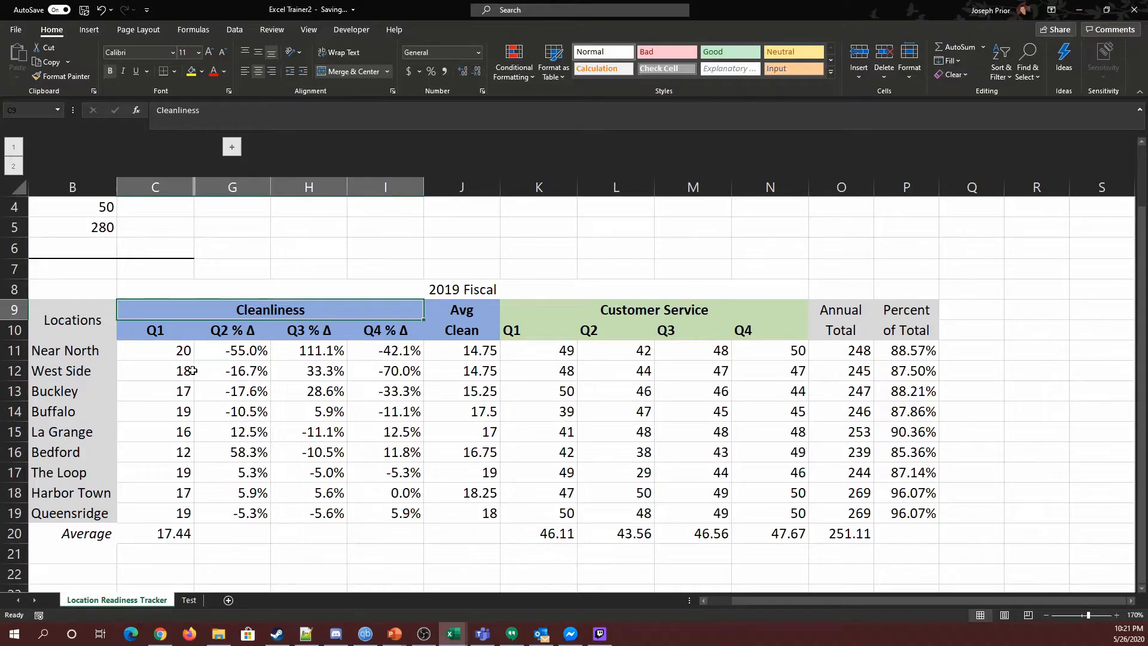
Step: Inspect the Q1, percent-change and Avg Clean cells and their formulas across several location rows
click(178, 354)
click(241, 354)
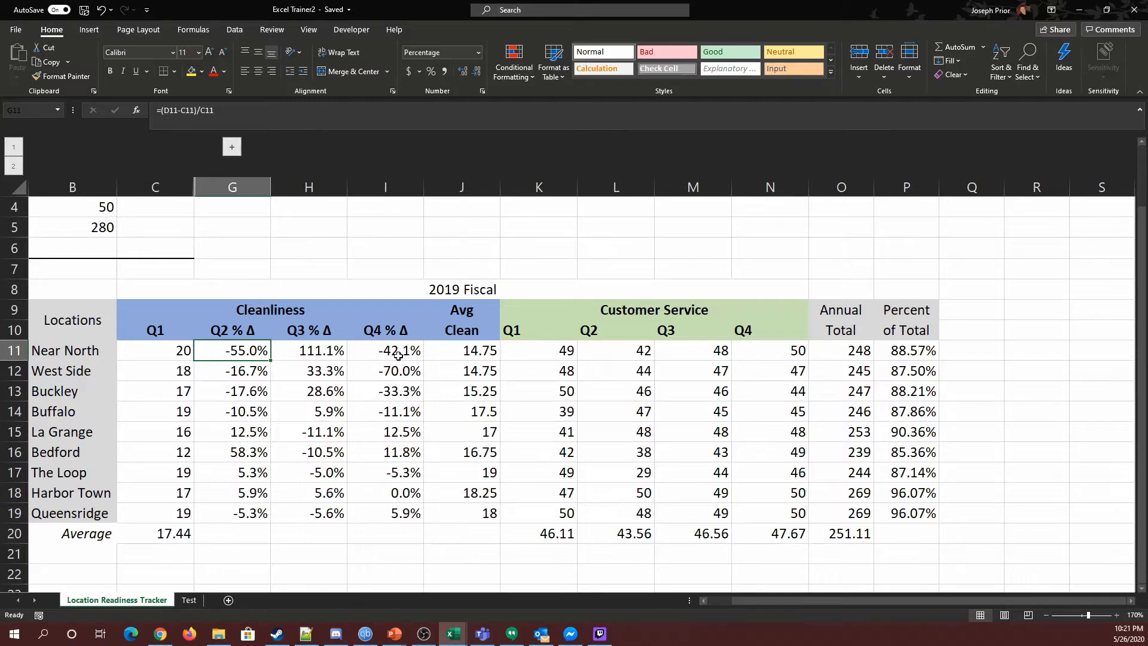
drag(174, 351, 419, 352)
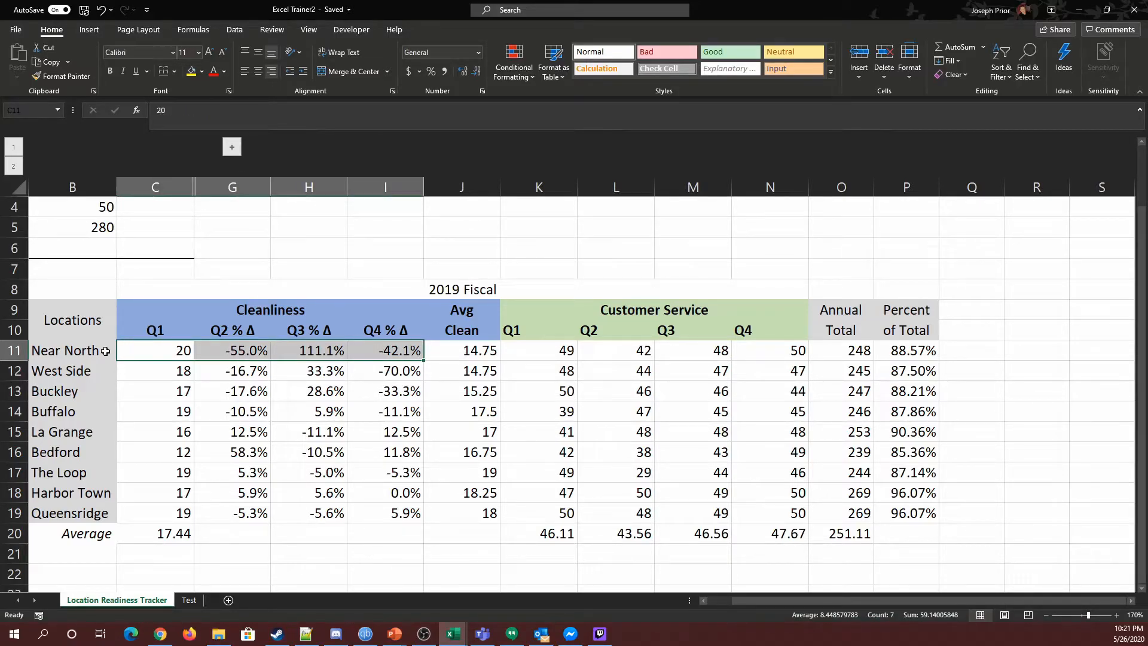
click(446, 353)
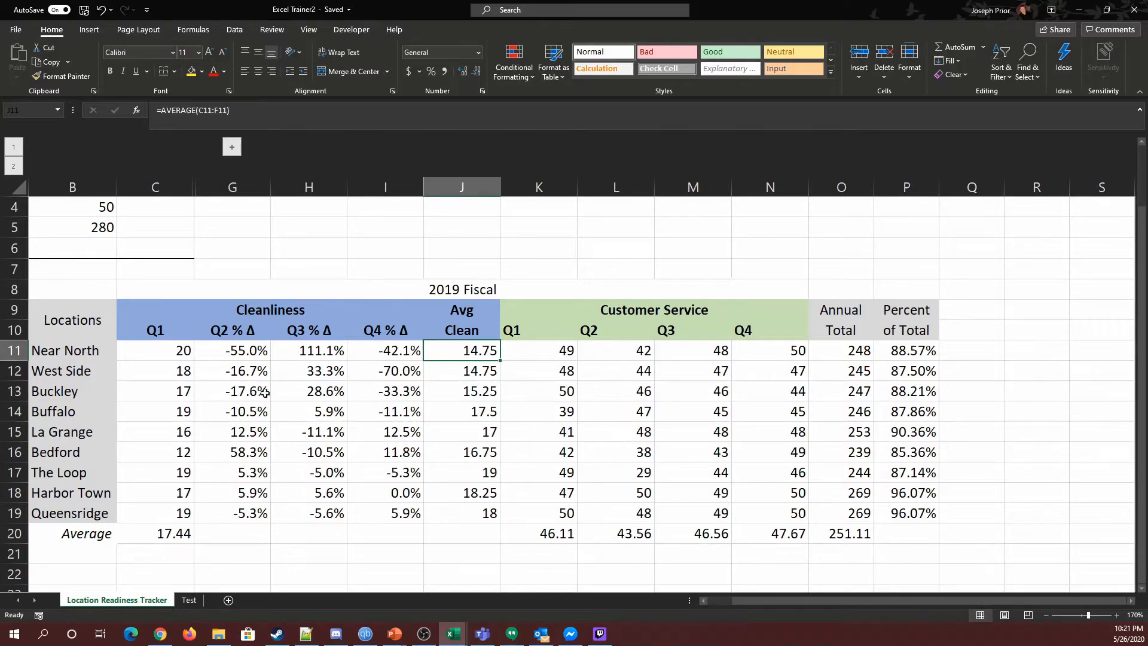
click(170, 351)
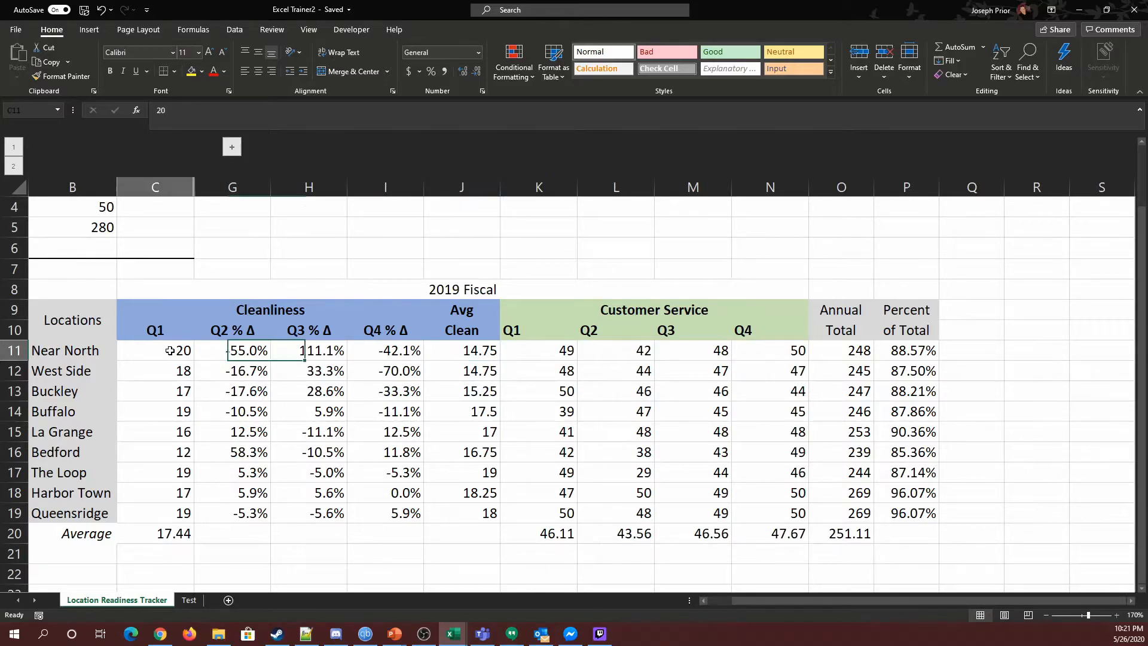
click(479, 352)
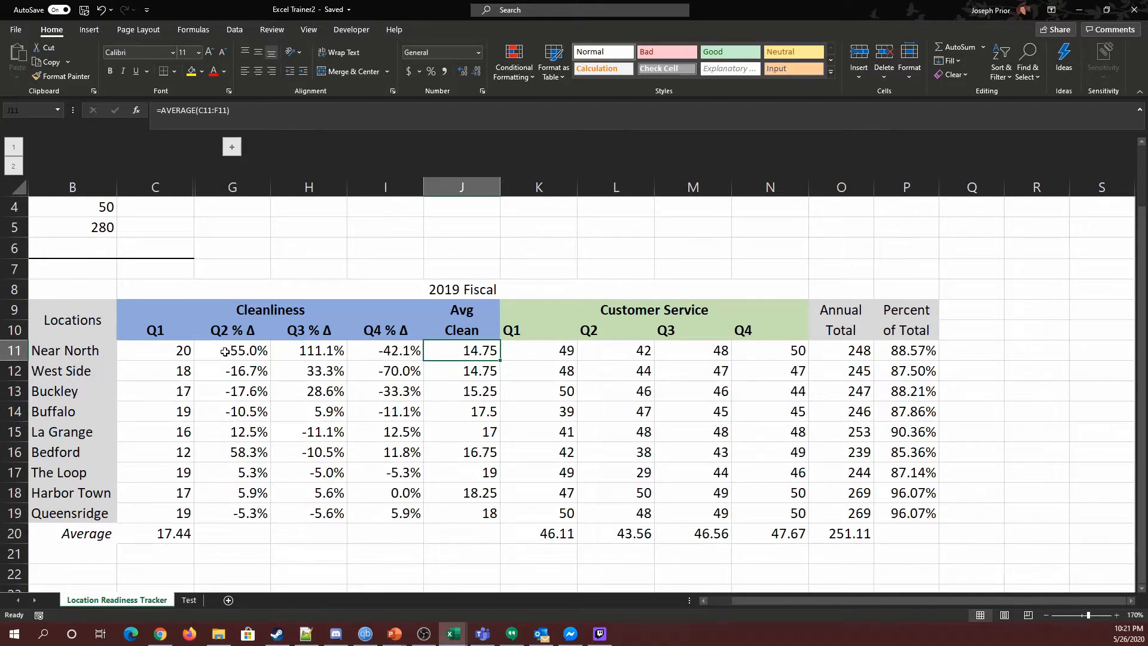
click(157, 473)
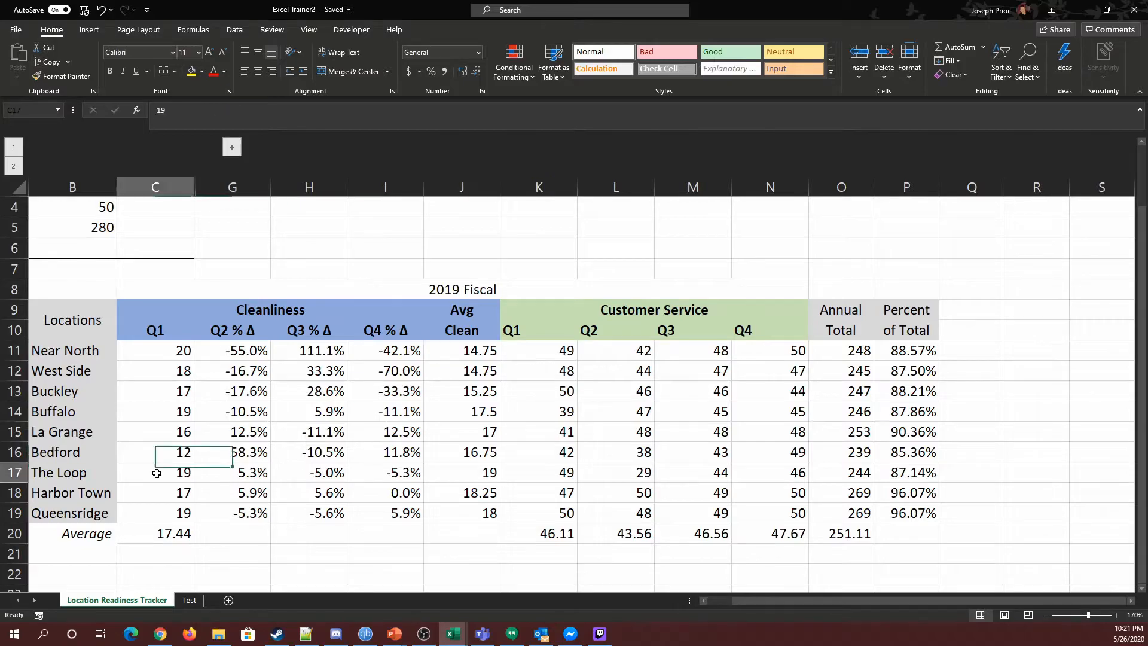
click(172, 493)
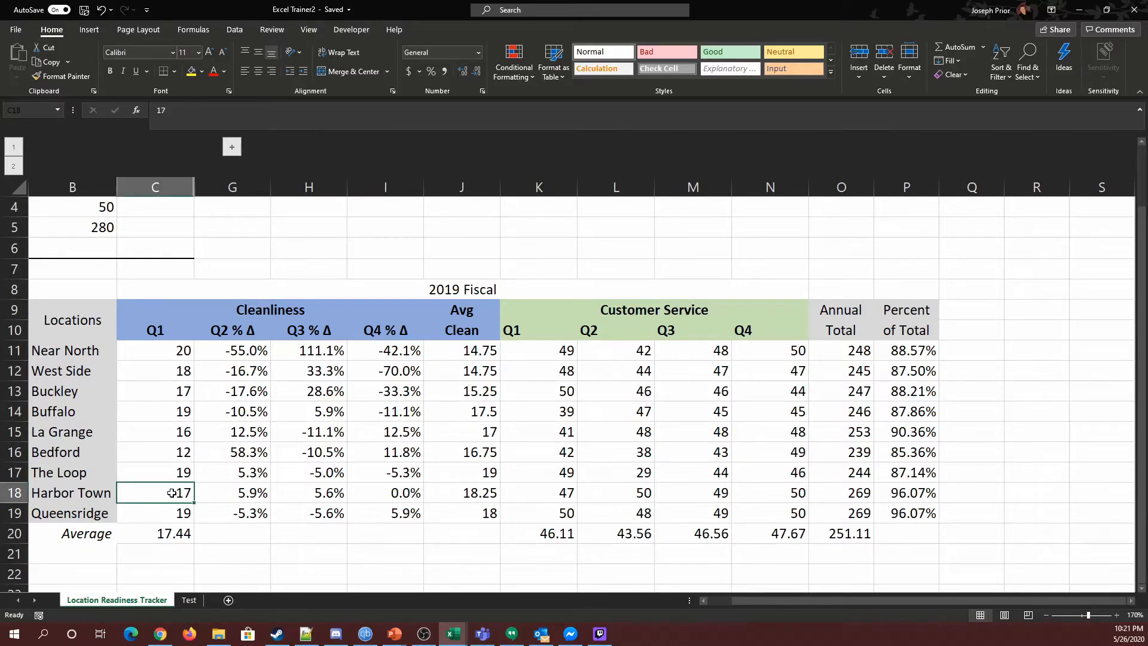
drag(238, 471, 447, 491)
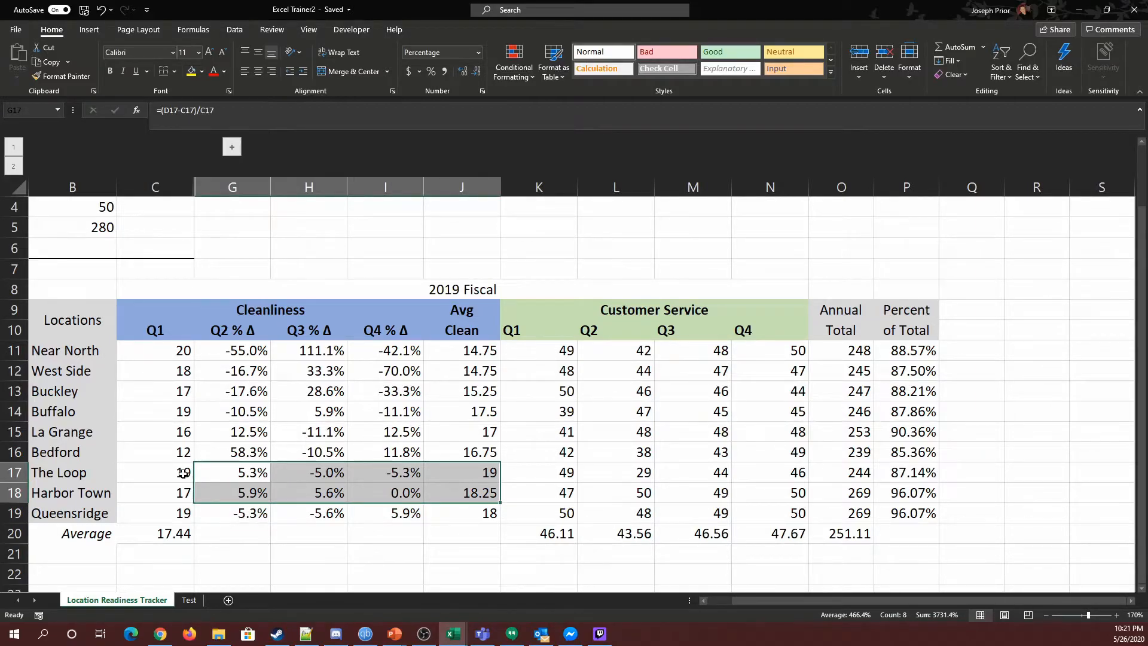
click(281, 476)
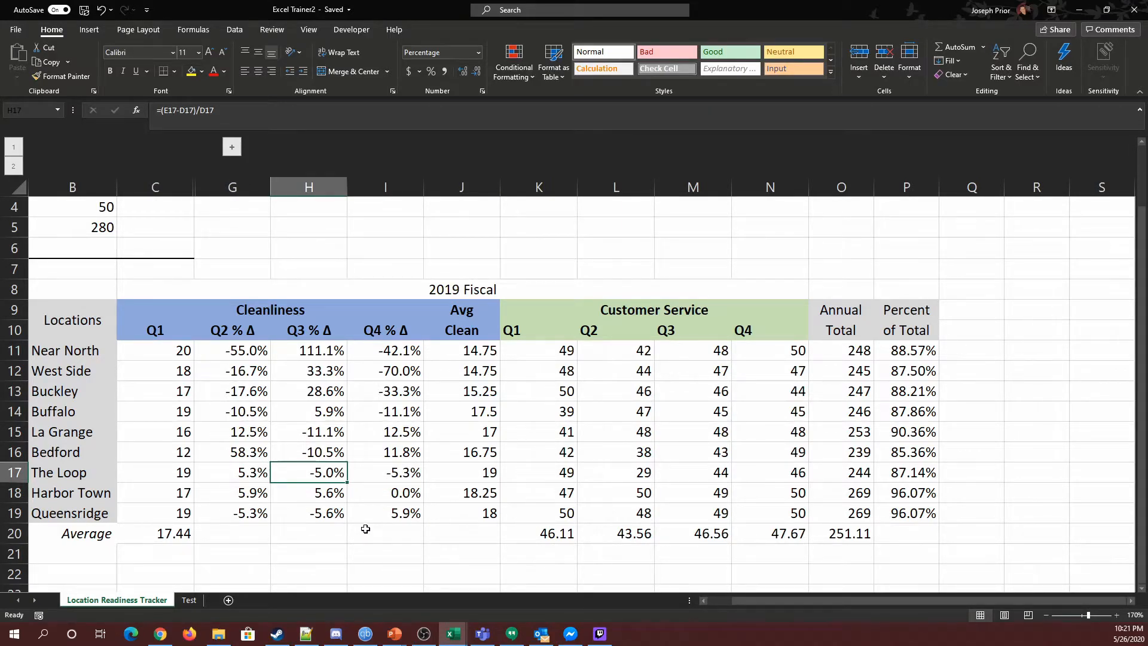
Step: Expand the grouped Cleanliness Q2–Q4 columns to review them, then collapse the group again
click(231, 146)
mouse_move(168, 350)
mouse_down()
mouse_move(359, 513)
mouse_move(306, 512)
mouse_up()
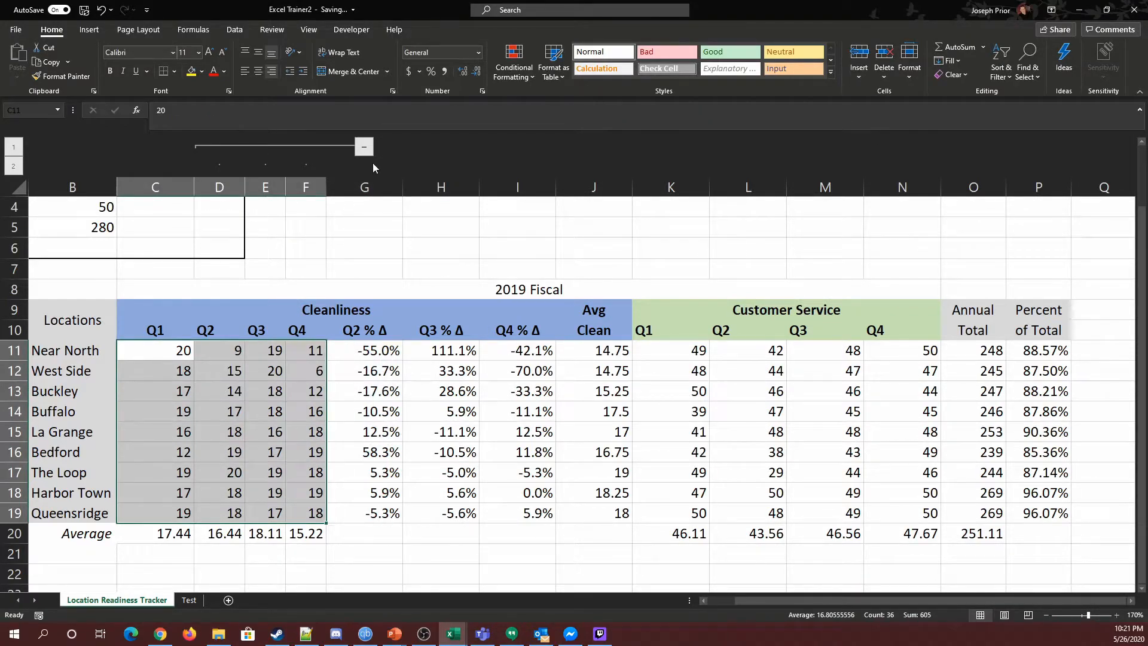
click(364, 147)
drag(239, 350, 409, 518)
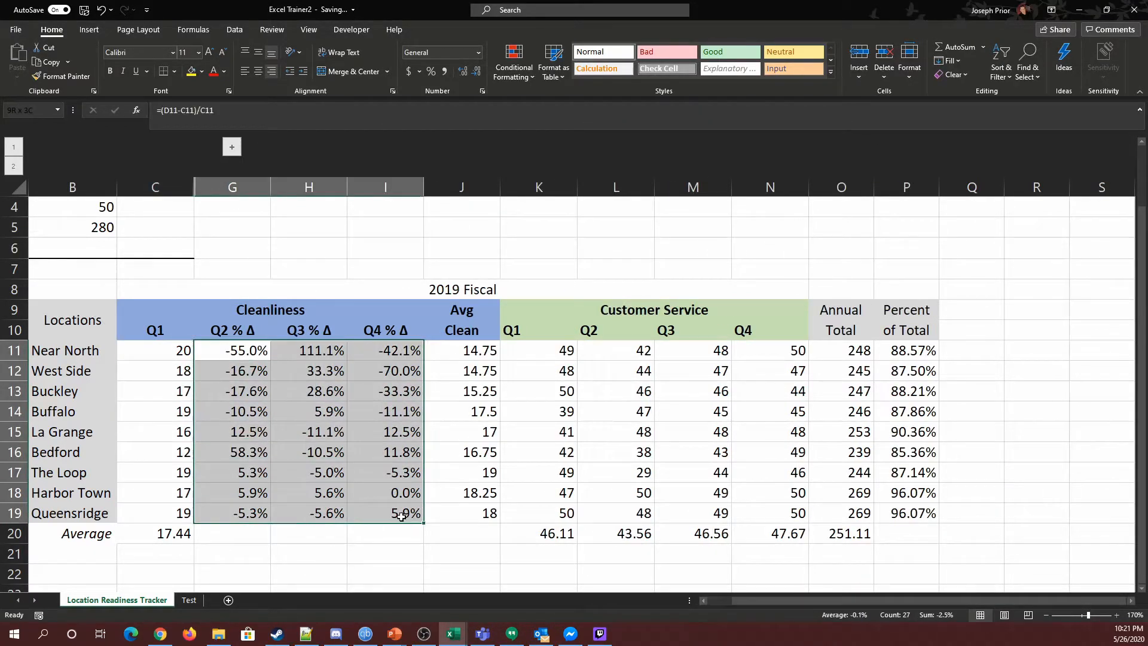
click(417, 550)
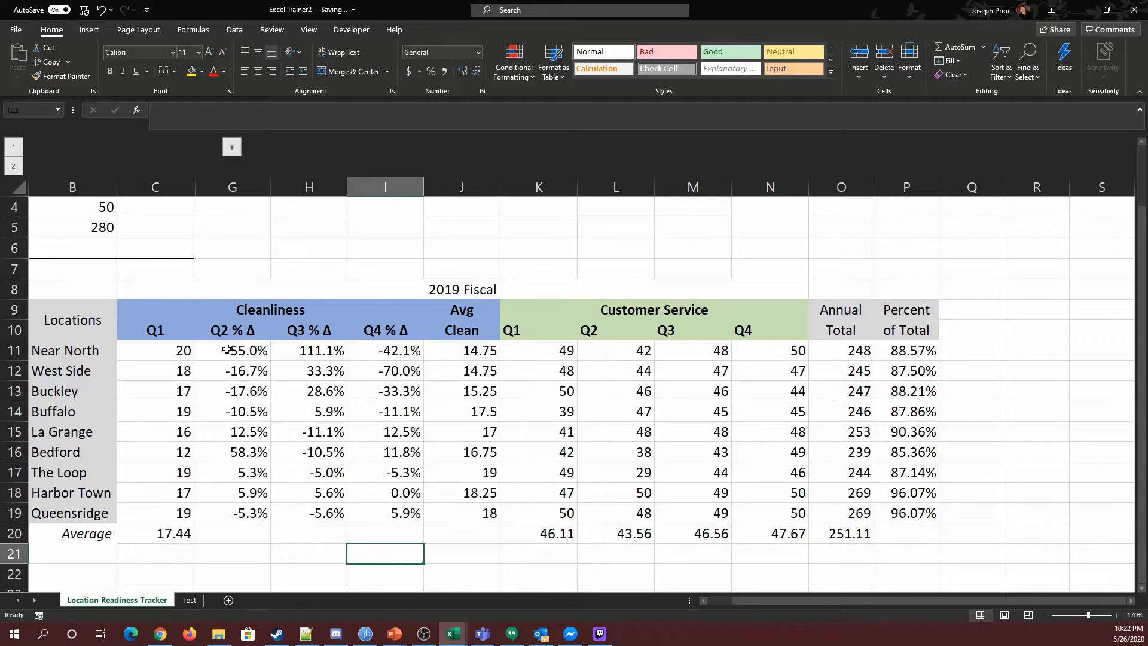
Step: Apply a Green - White - Red color scale to the percent-change values G11:I19
drag(227, 350, 360, 515)
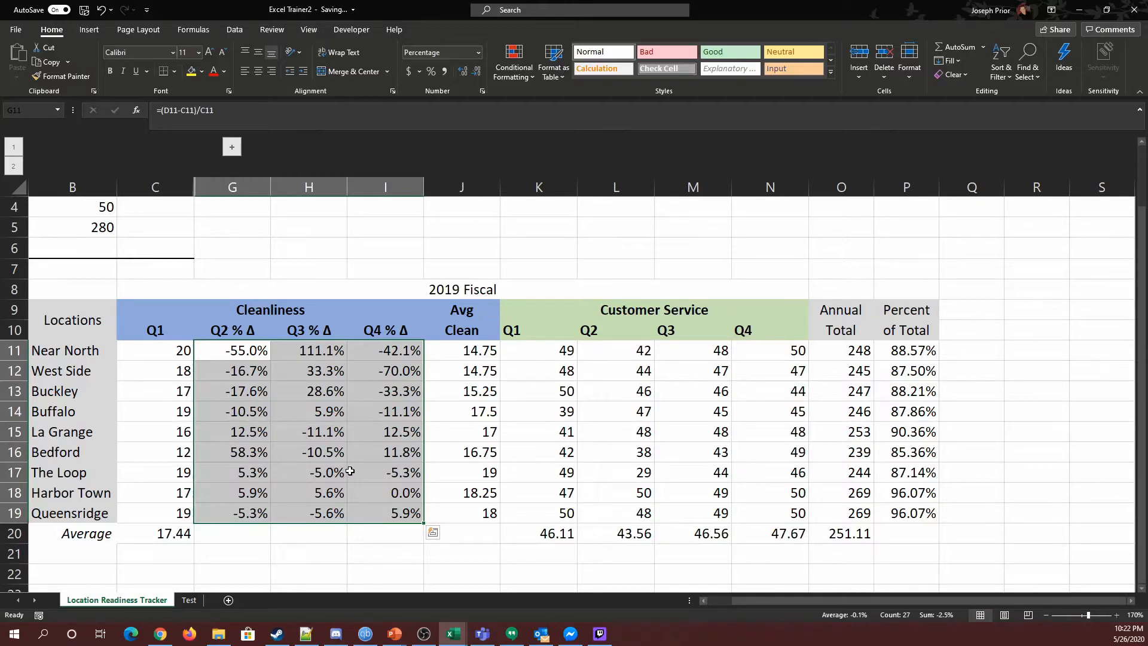
click(514, 59)
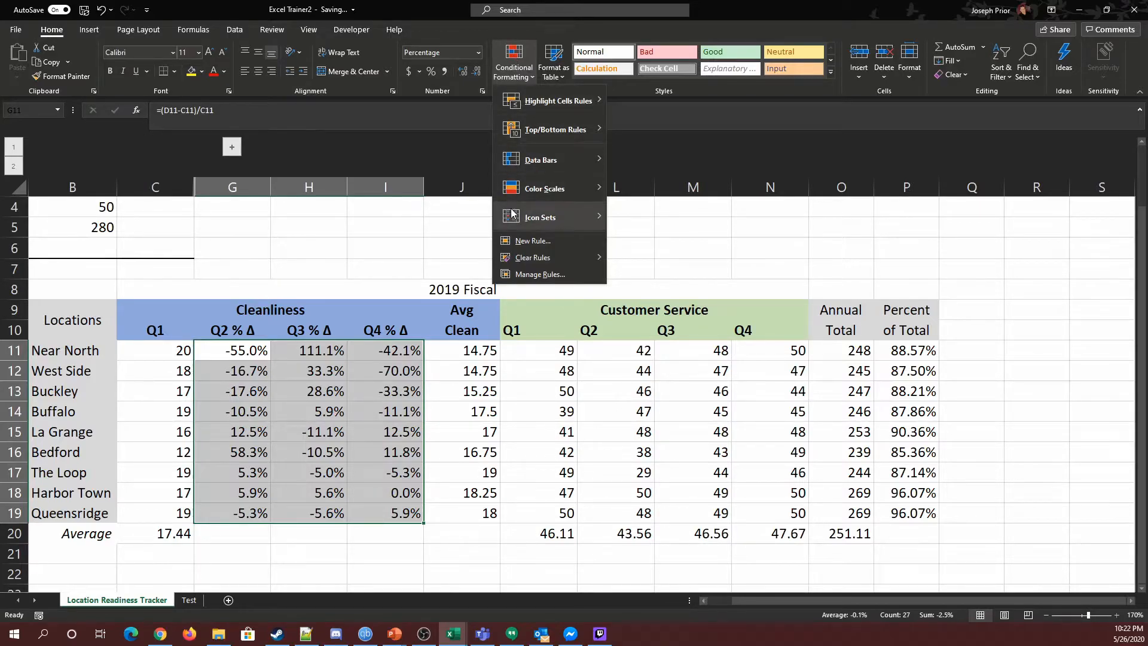
mouse_move(528, 189)
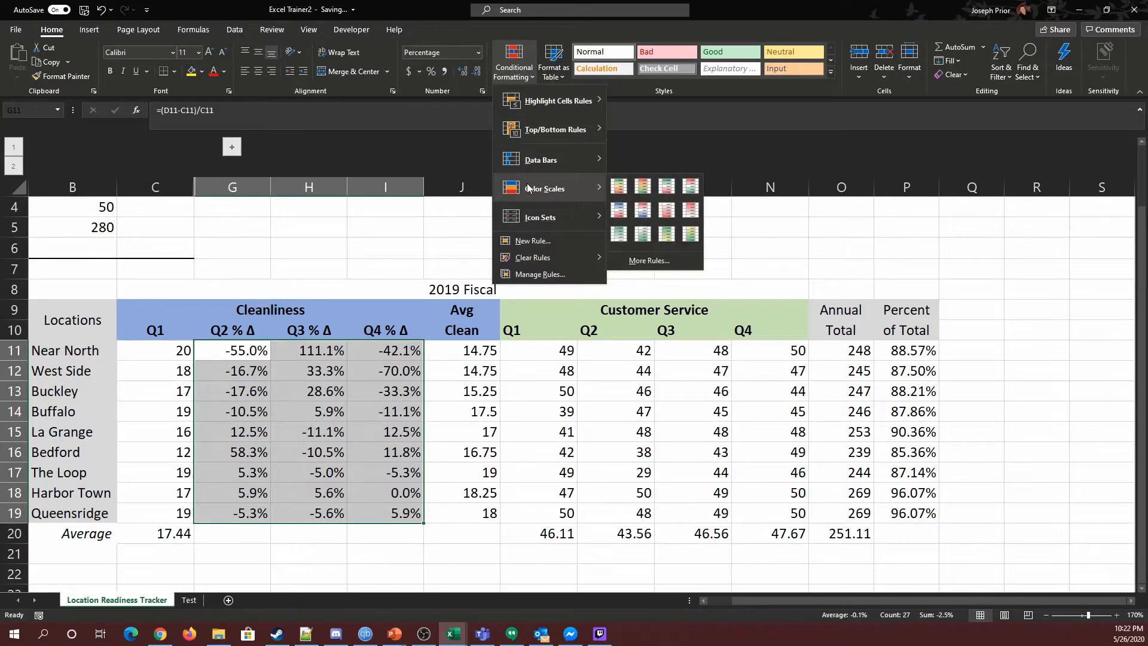
click(667, 187)
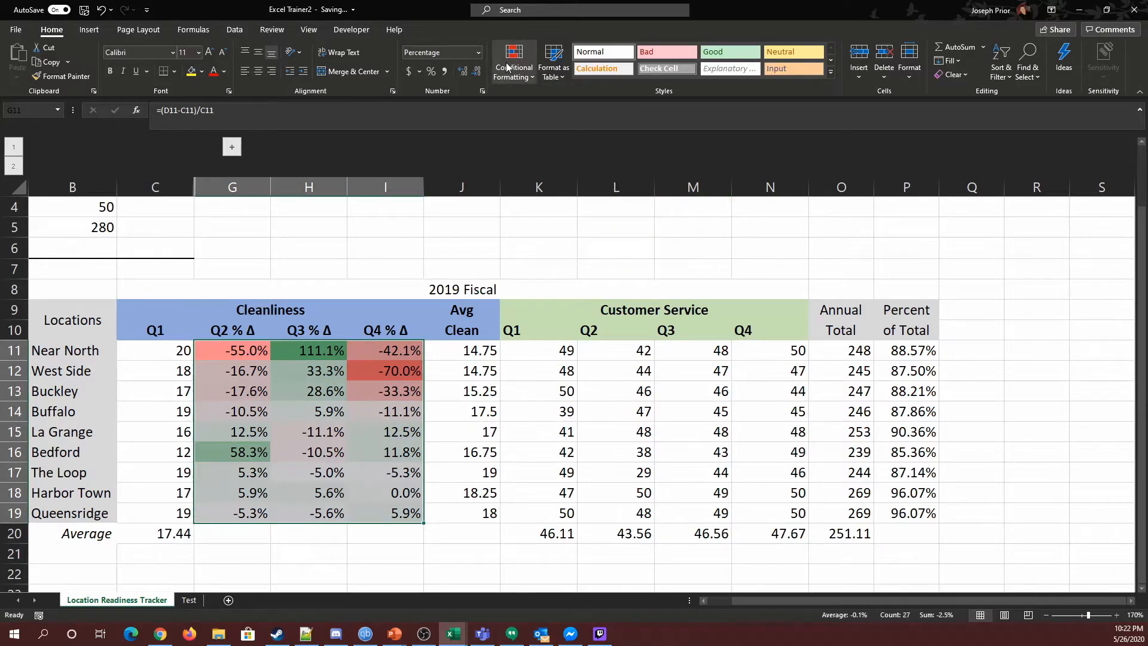
click(401, 557)
Step: Examine the color-scaled percent-change cells and the Q1 values by selecting different ranges
drag(233, 345, 365, 509)
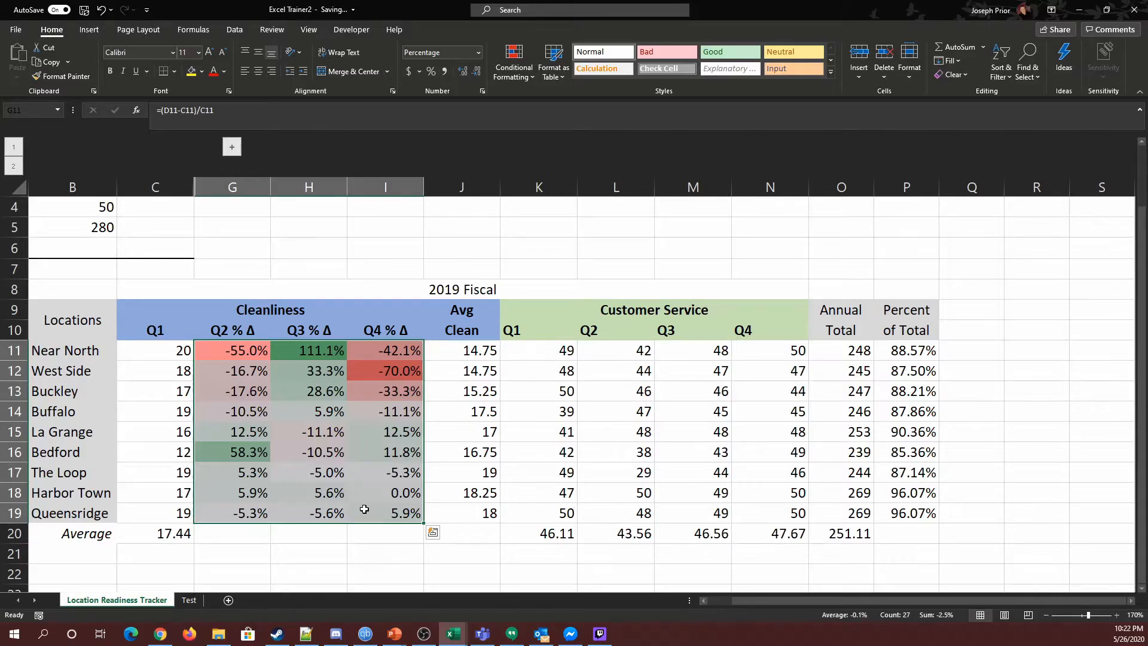
click(320, 347)
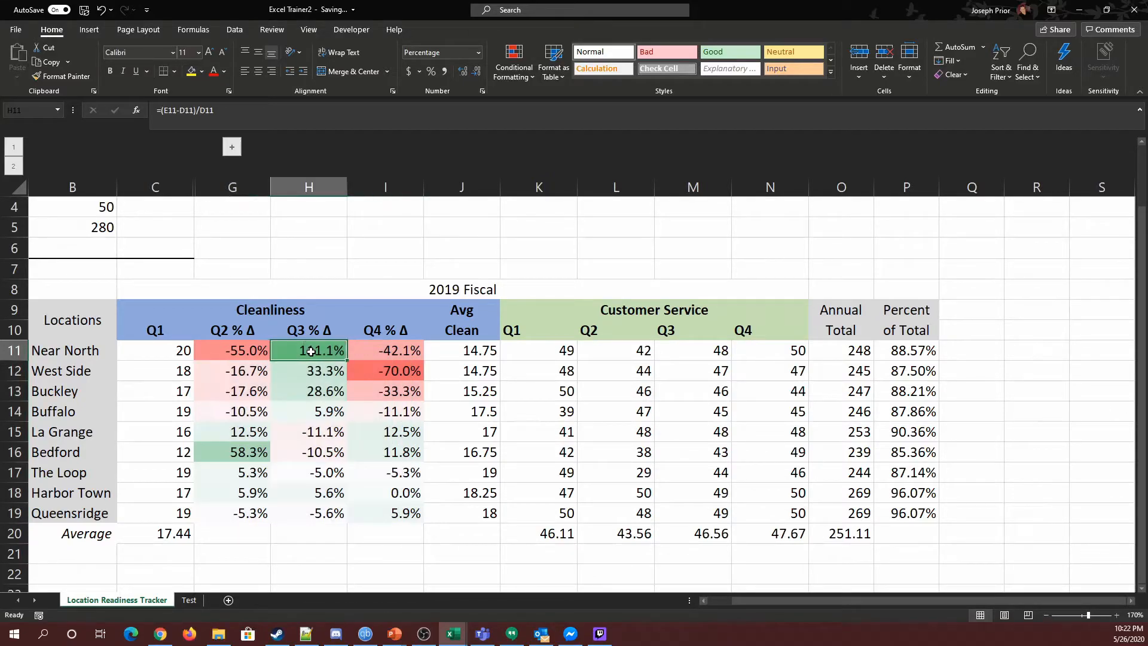
click(368, 370)
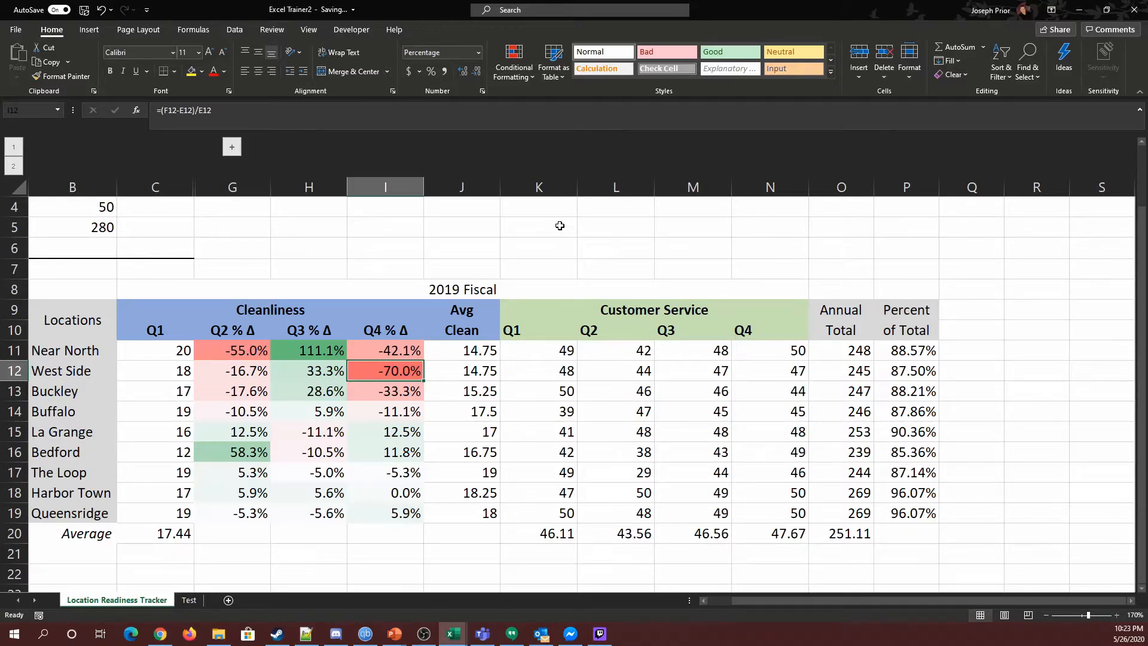
click(314, 352)
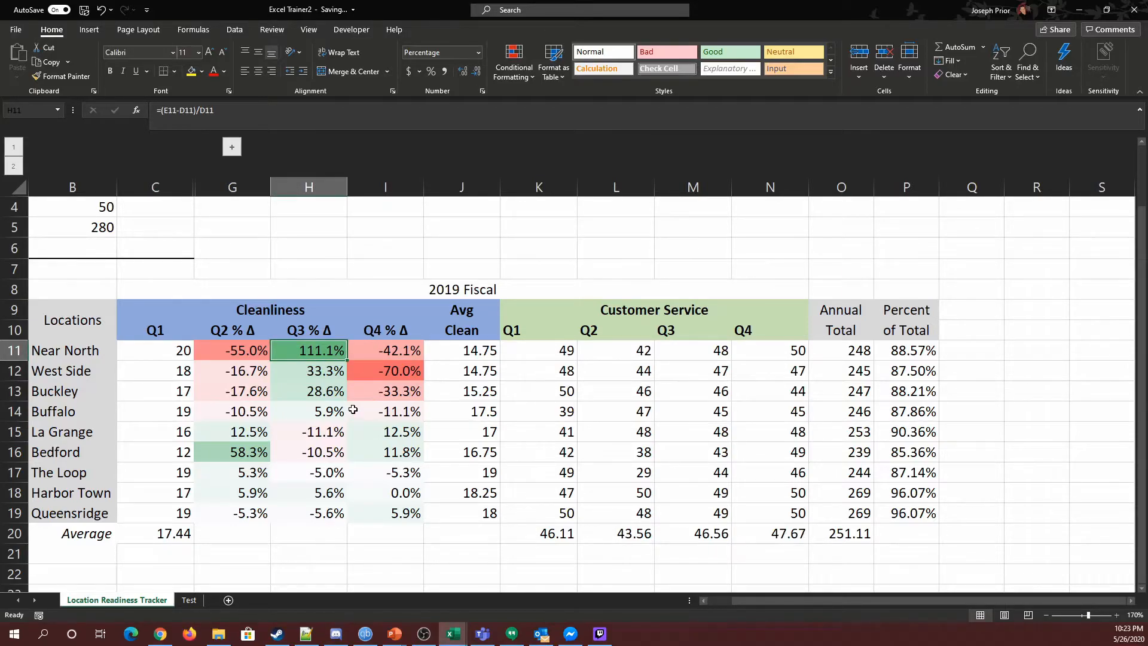
click(407, 368)
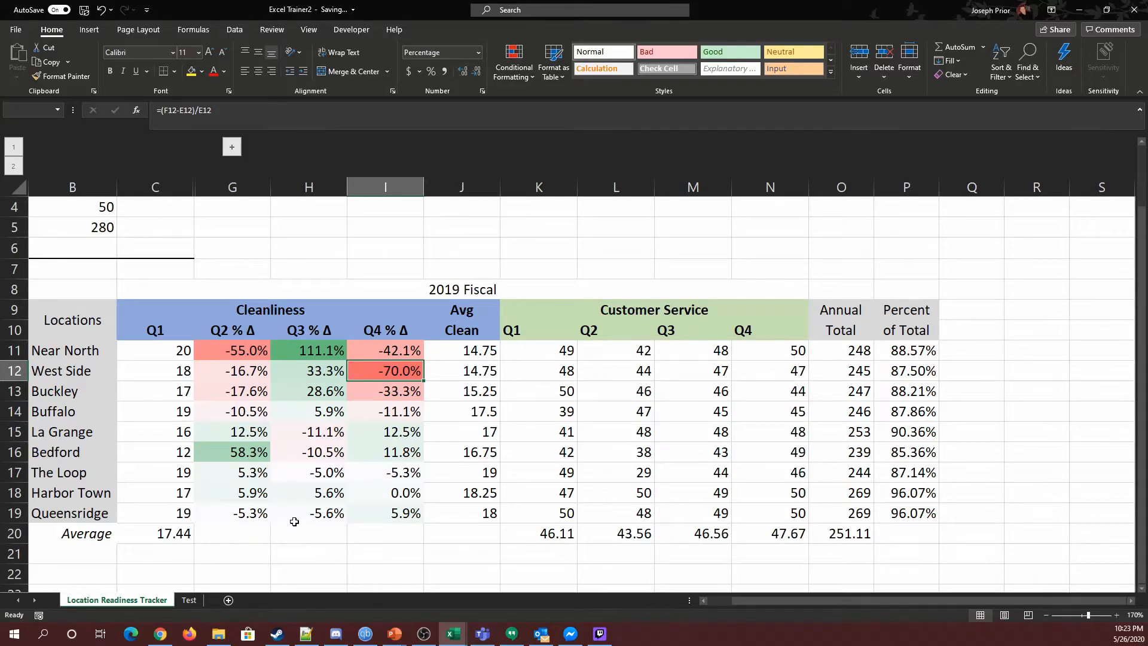
drag(242, 473, 356, 521)
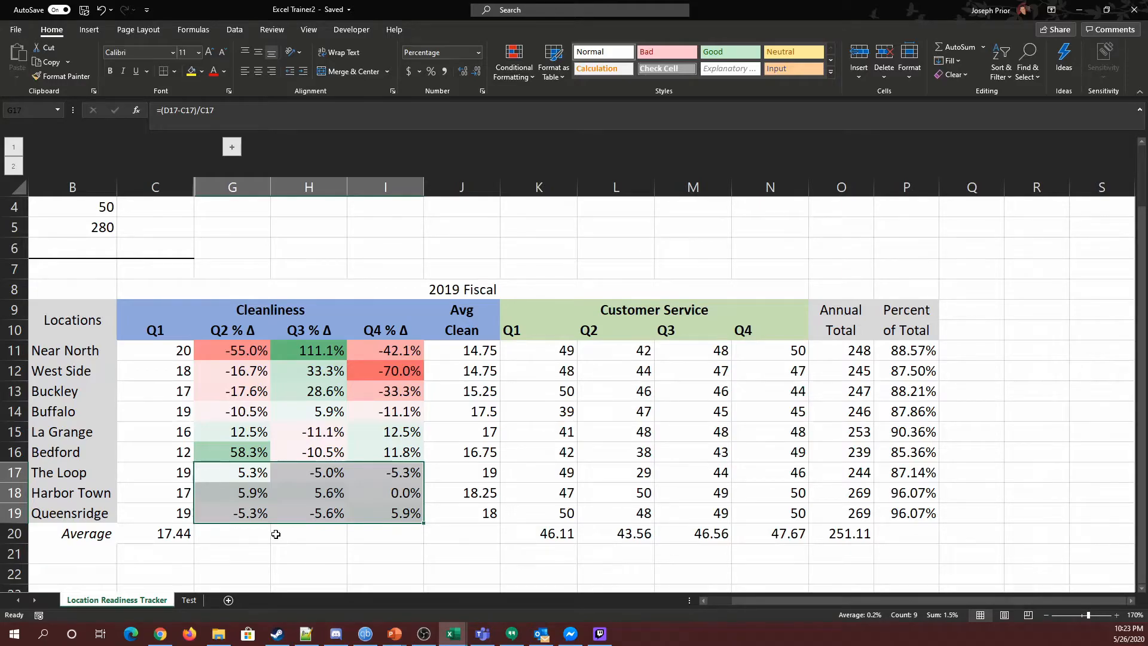
drag(251, 349, 384, 419)
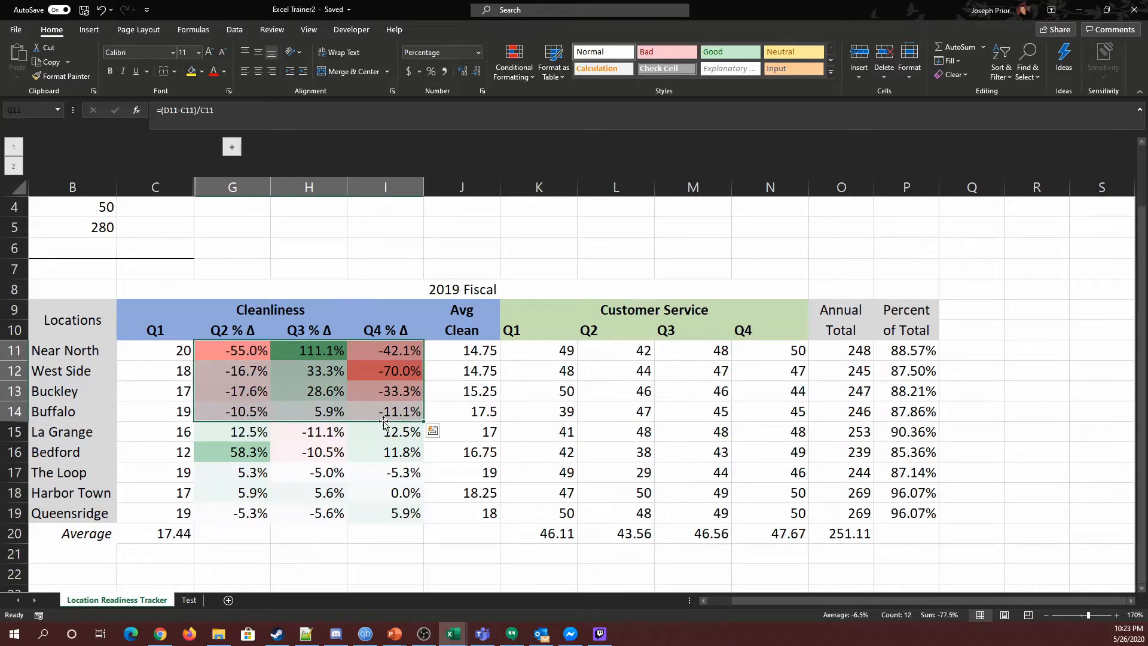
drag(251, 472, 377, 510)
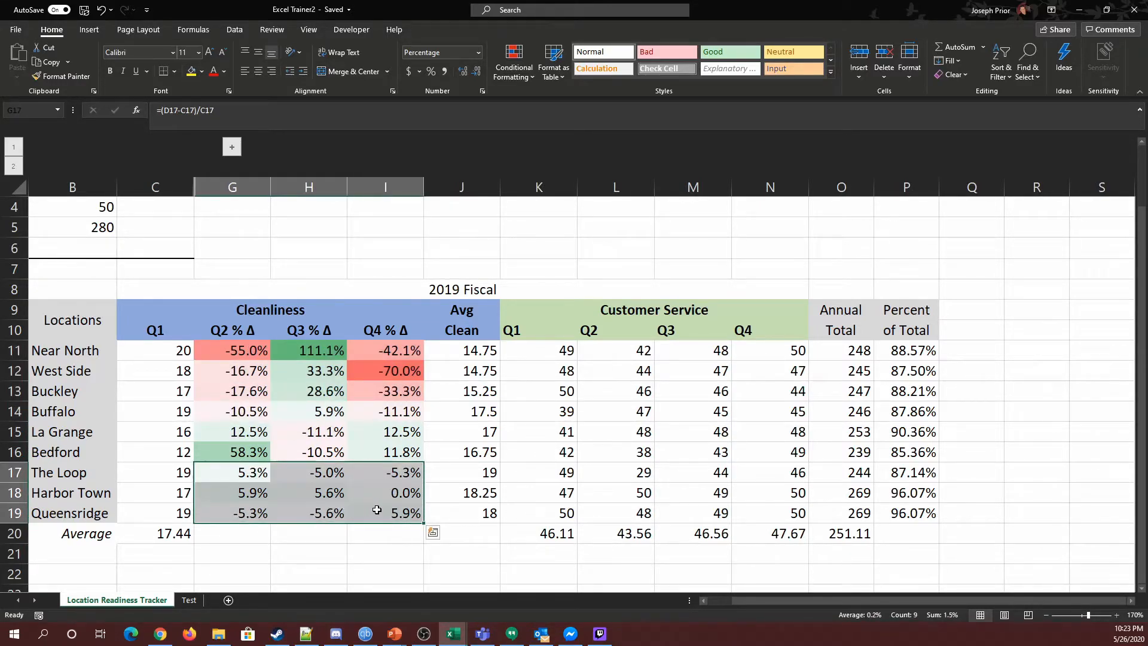
click(326, 431)
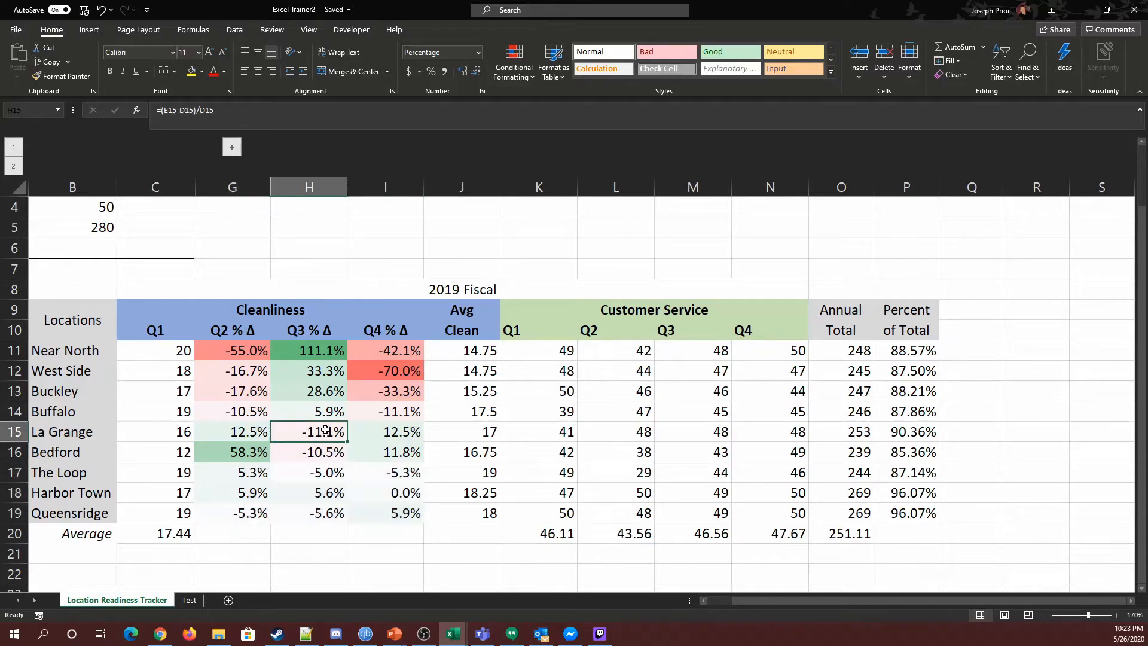
click(369, 453)
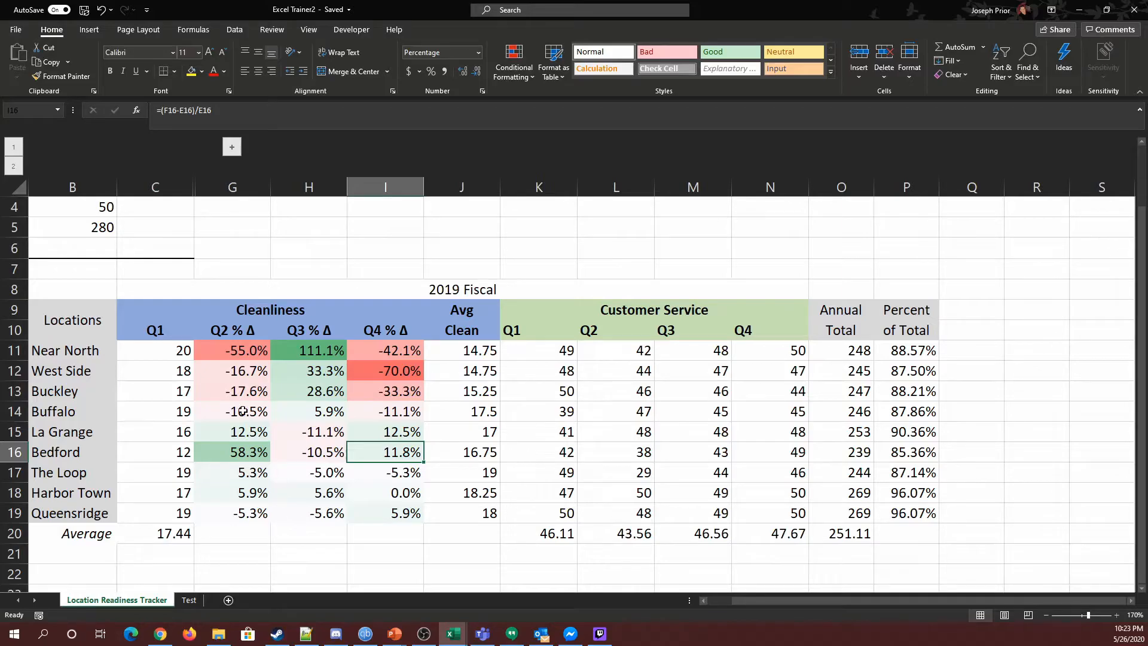
drag(230, 353, 374, 509)
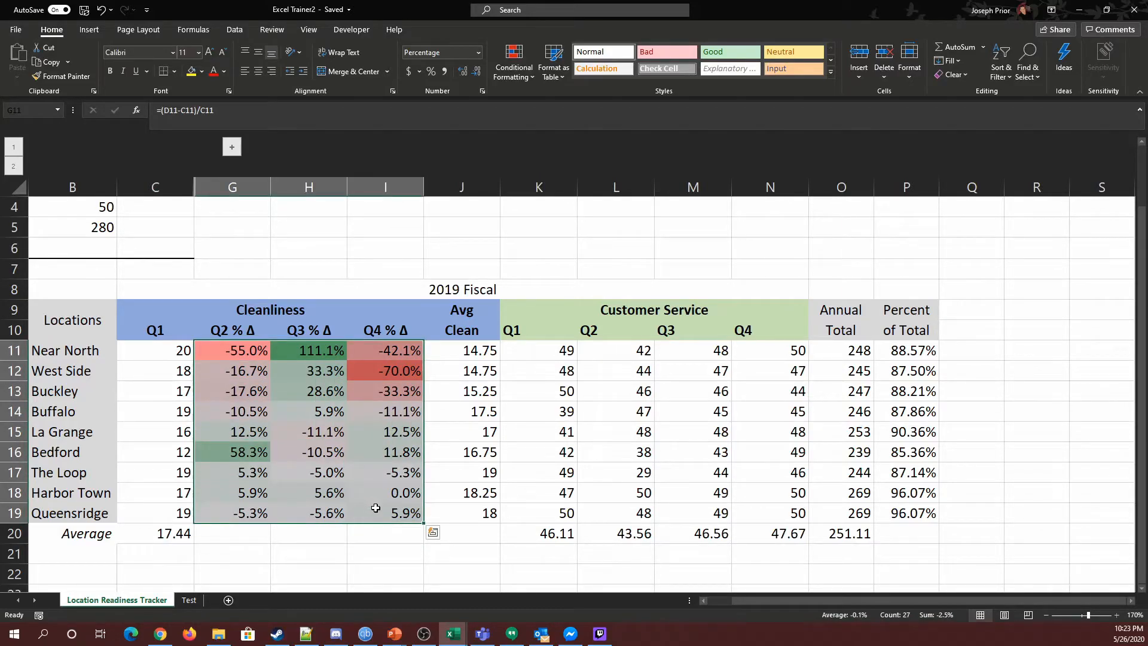
click(319, 547)
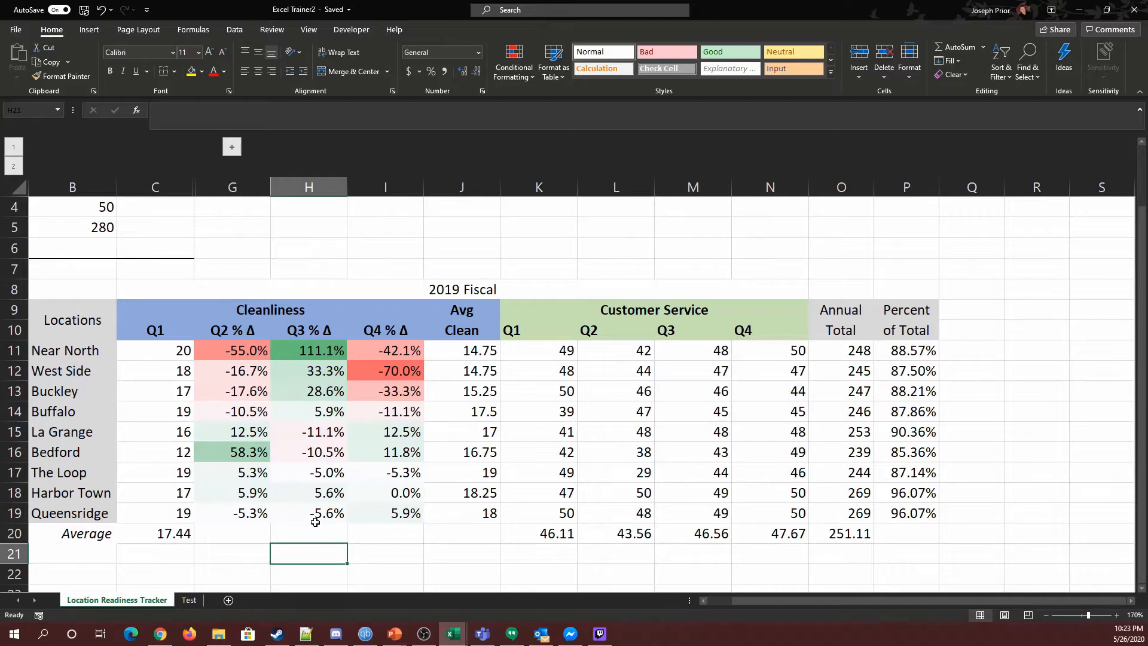
drag(243, 352, 381, 515)
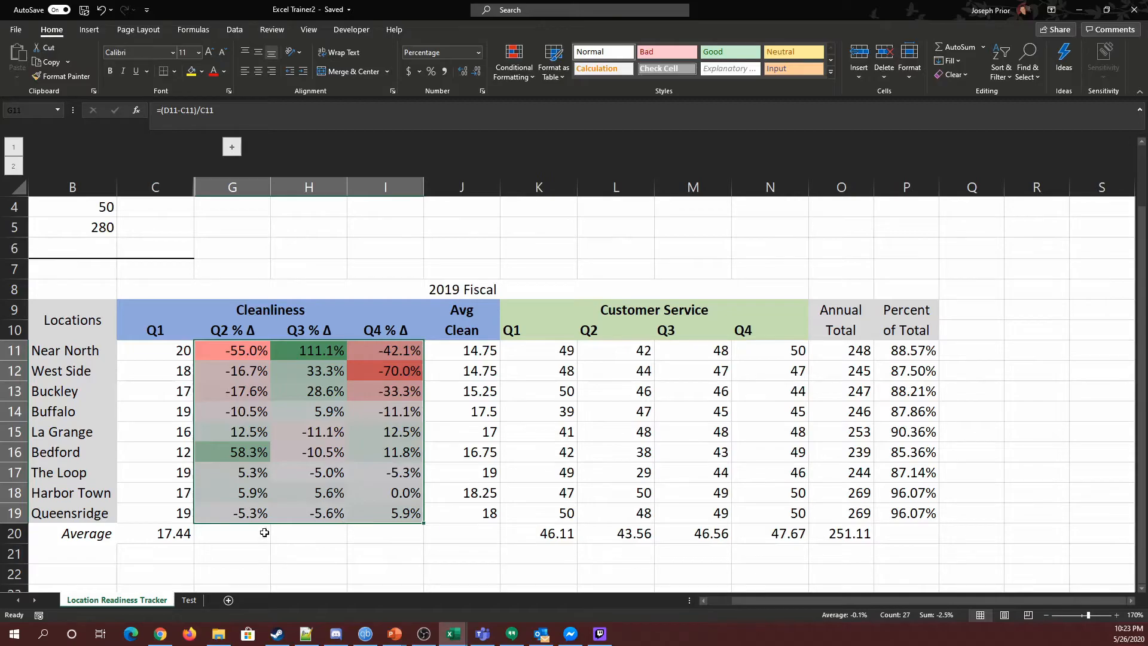
click(251, 553)
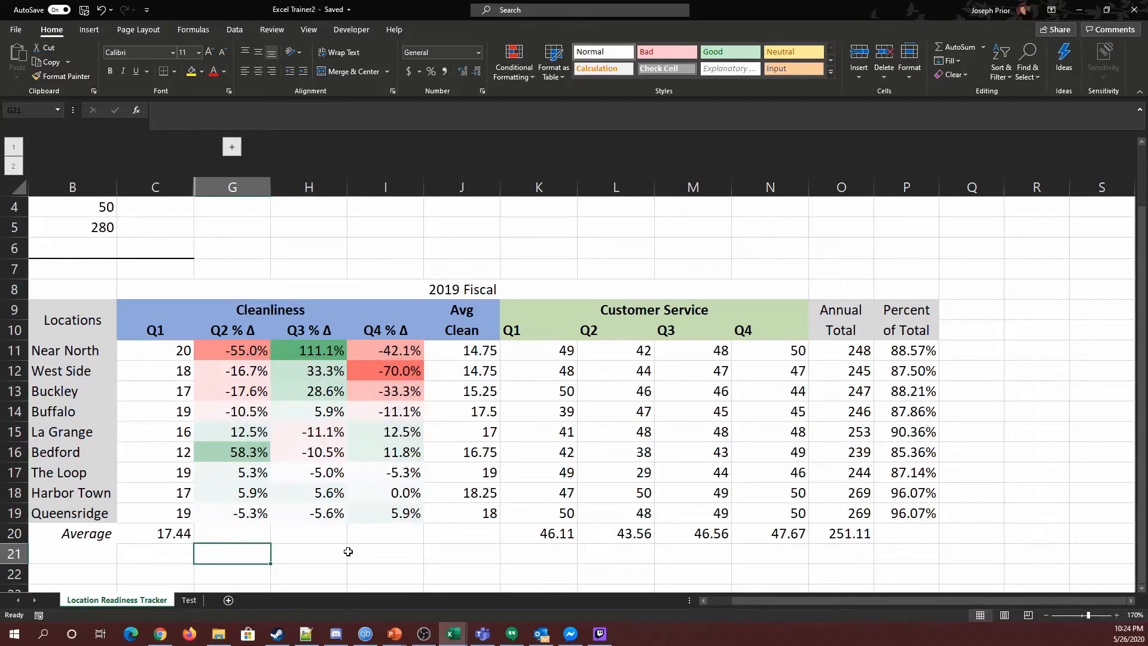
drag(227, 349, 381, 518)
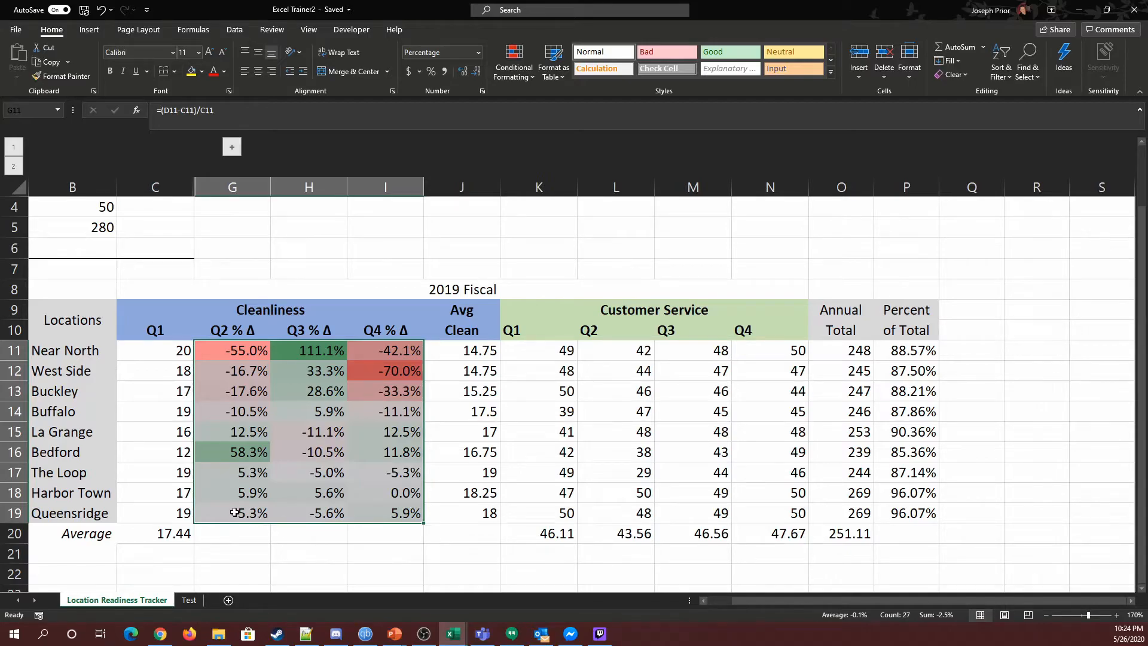
drag(167, 353, 178, 533)
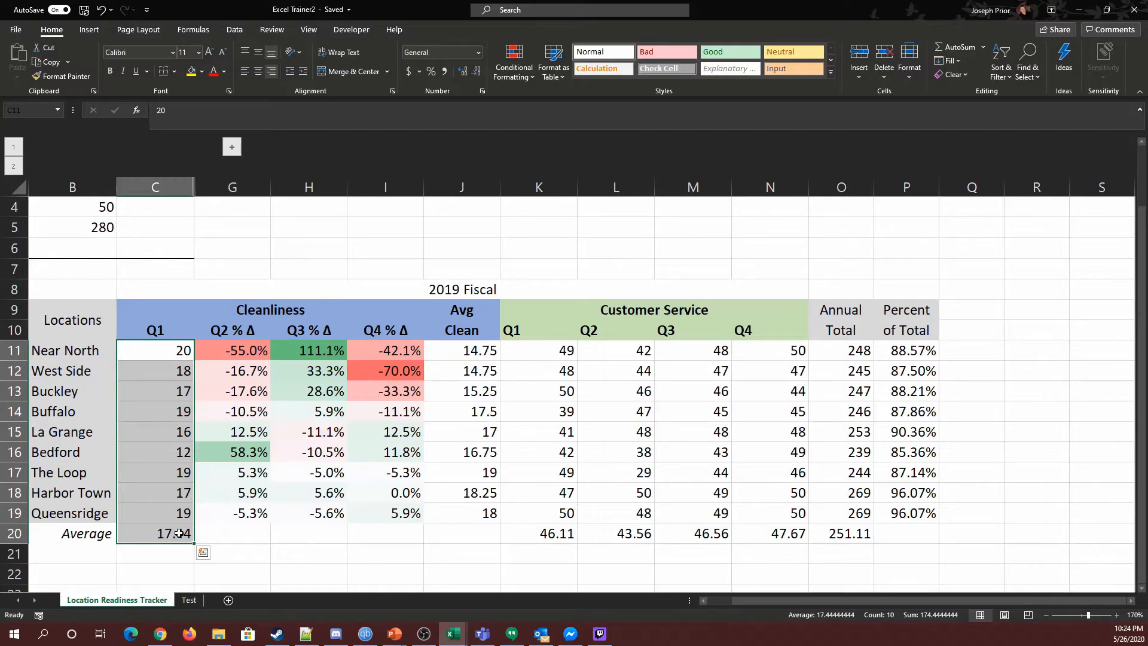
Step: Inspect the location name cells for several rows of the tracker
click(263, 530)
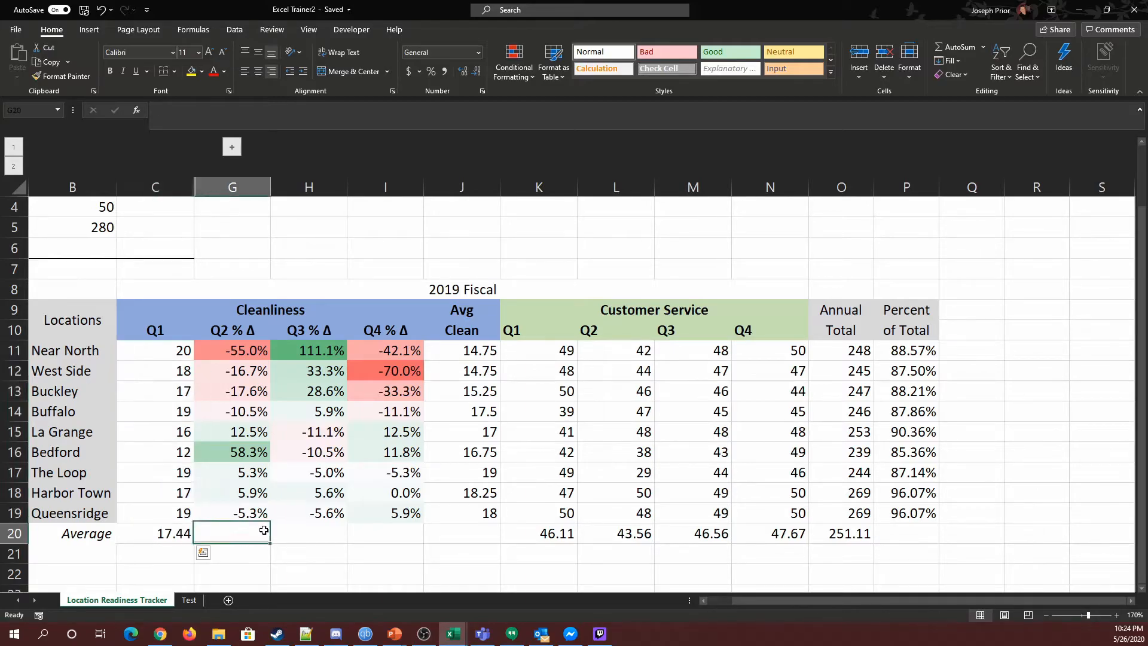
click(66, 476)
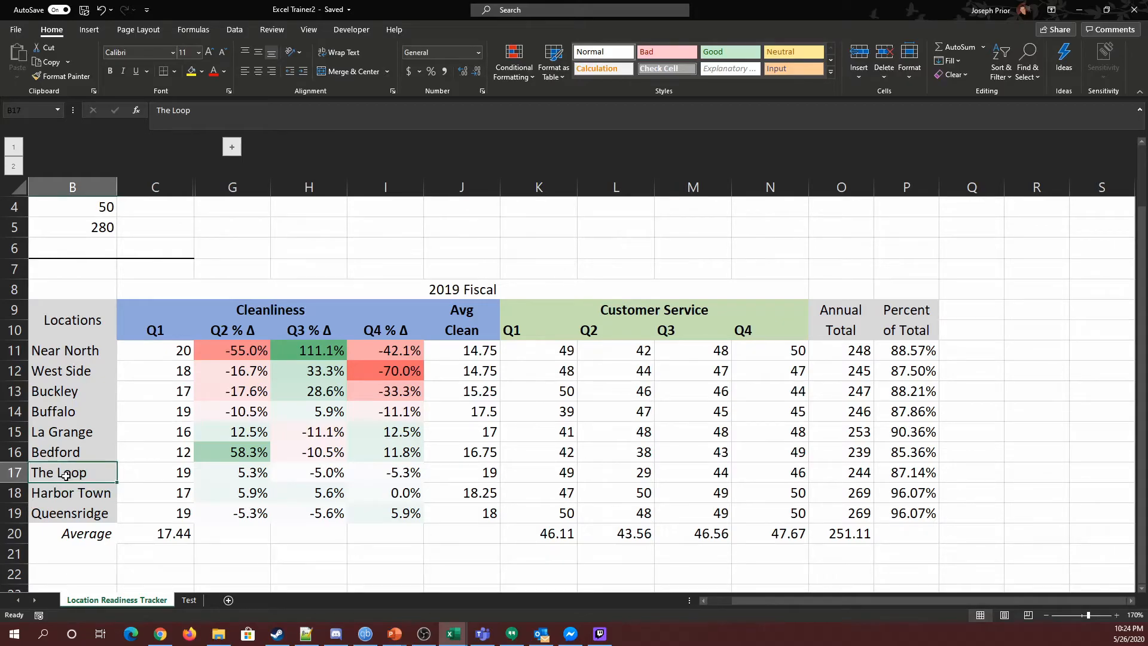
click(68, 497)
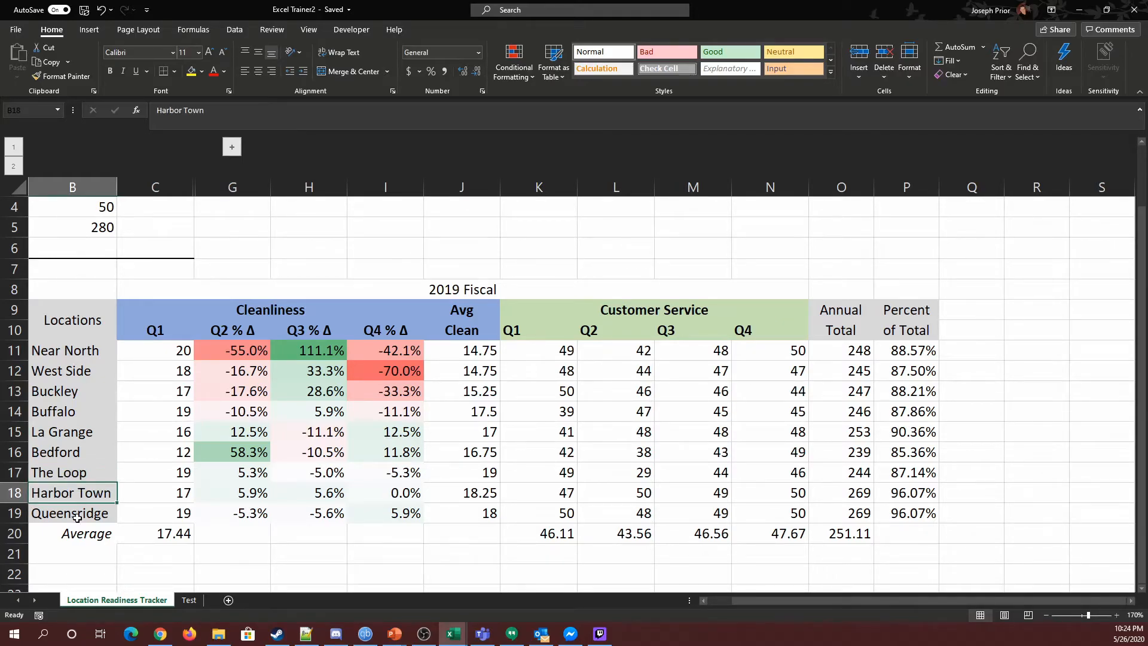
click(76, 517)
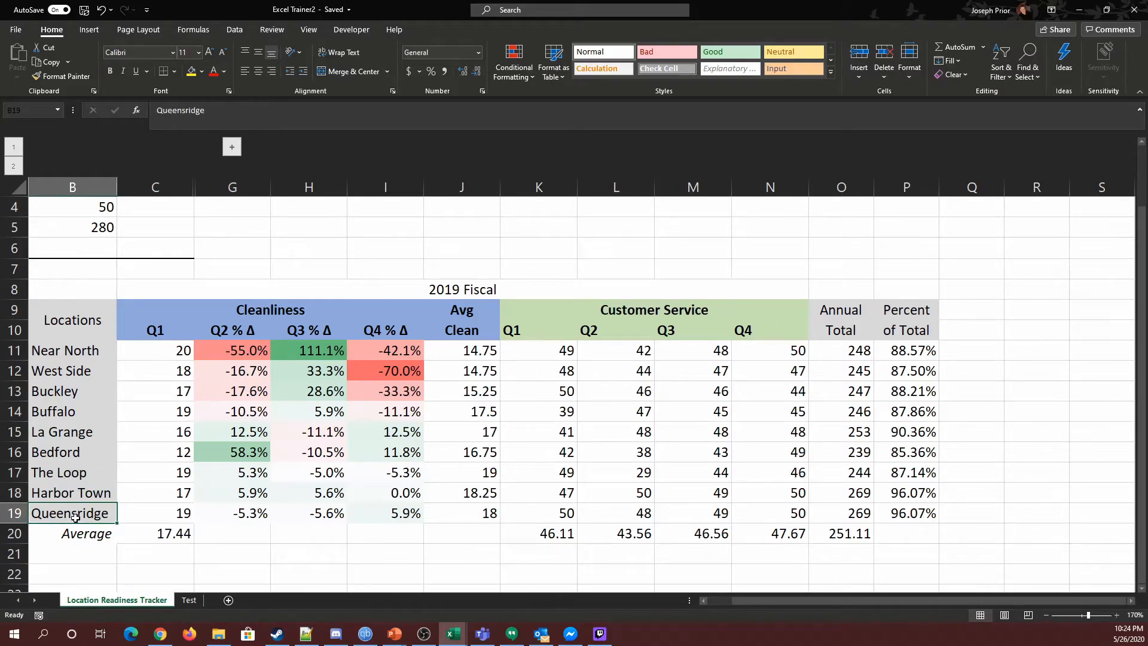
click(78, 373)
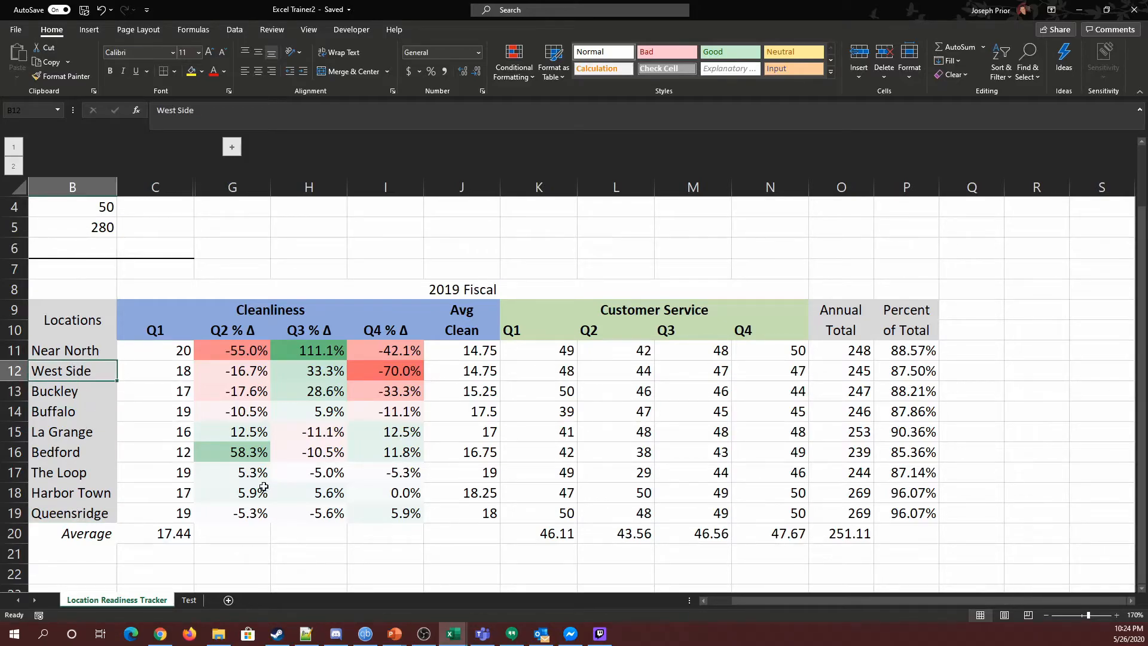
click(74, 395)
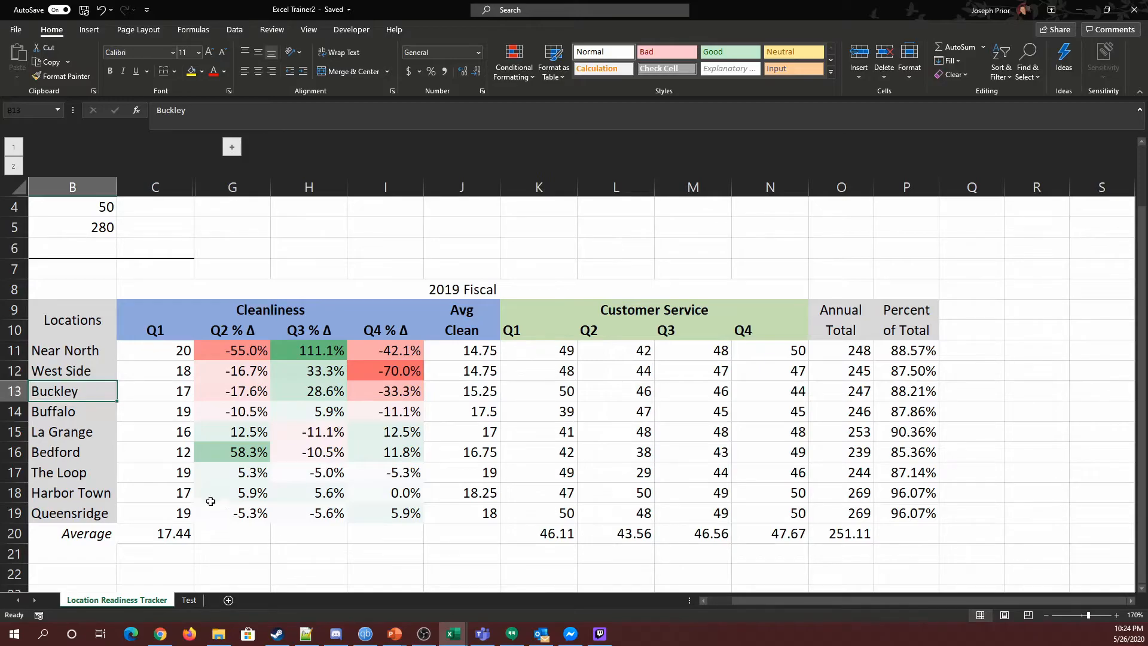
Step: Examine the percent-change color scale by selecting different row blocks of G11:I19
click(221, 352)
drag(220, 353, 389, 392)
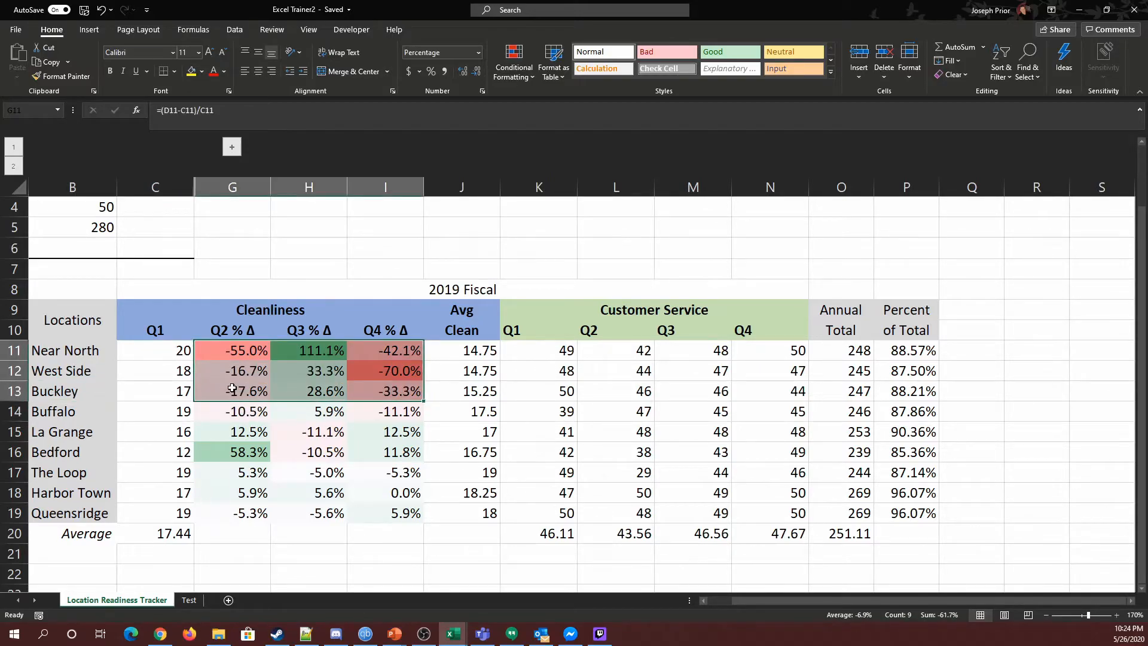
drag(214, 473, 389, 508)
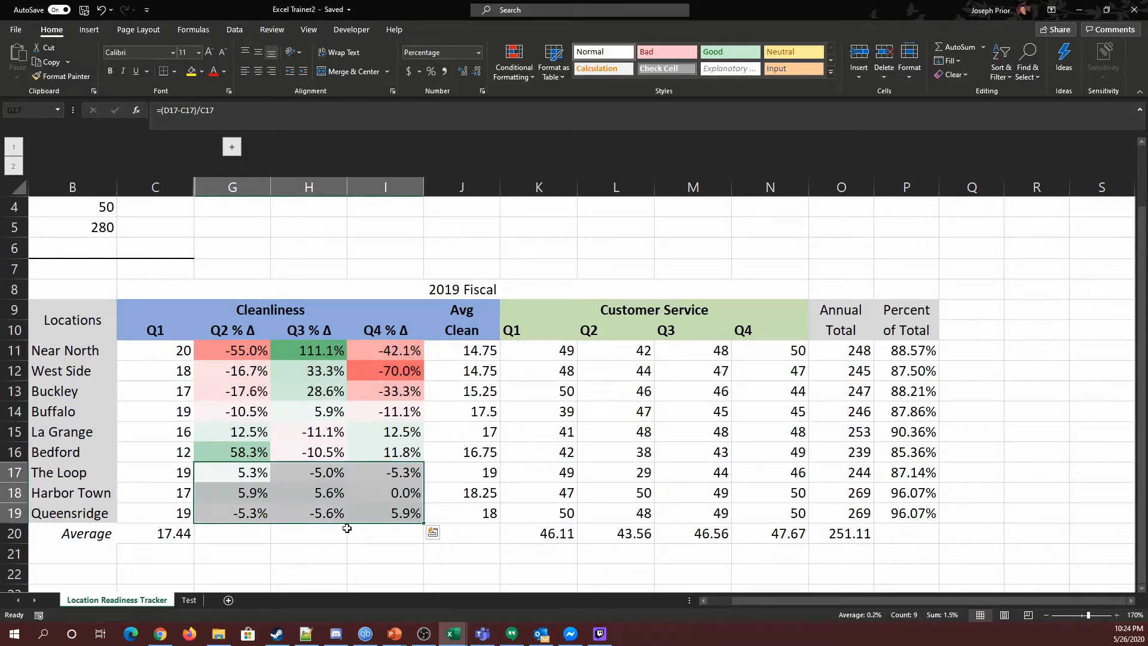
click(231, 550)
drag(231, 474, 389, 519)
click(256, 351)
click(399, 375)
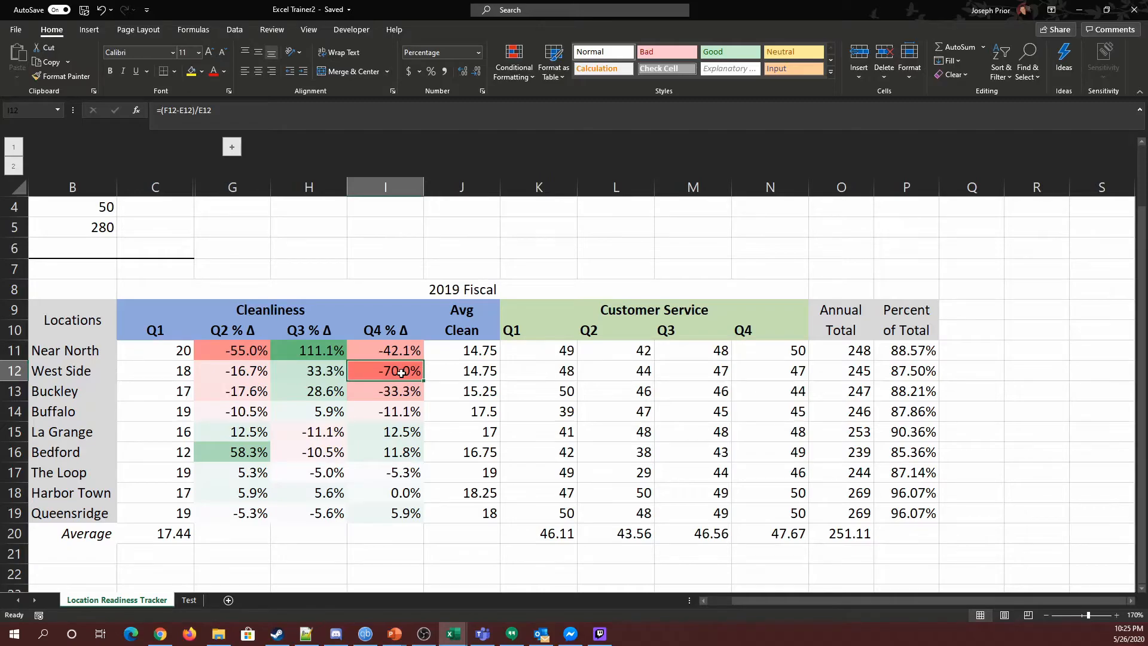
drag(228, 353, 384, 509)
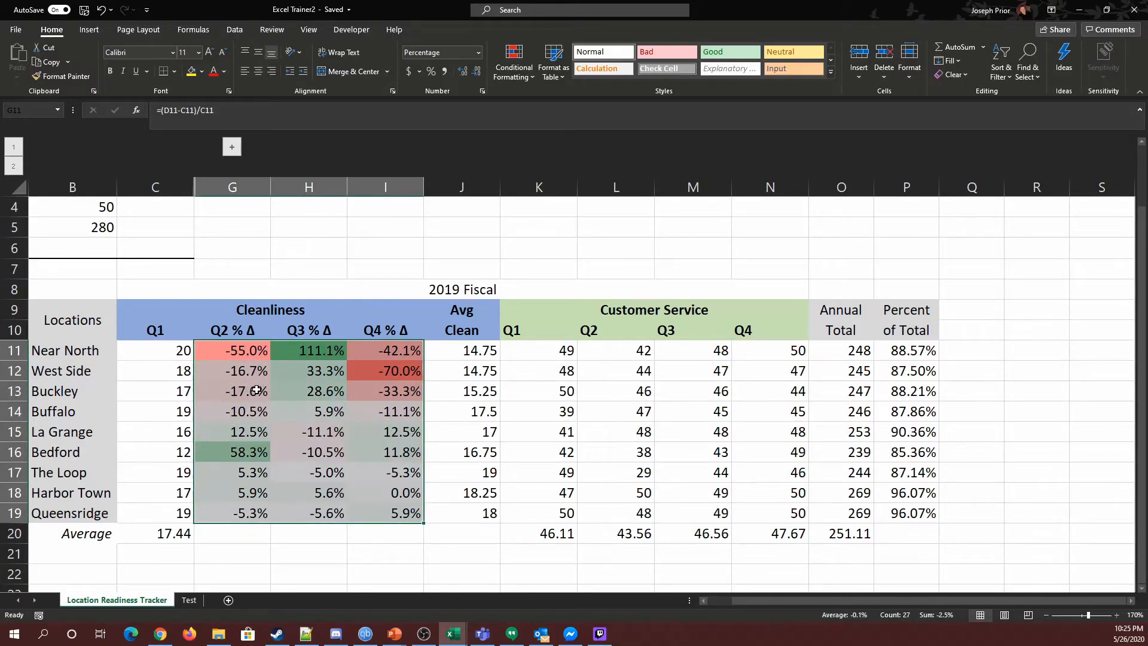
click(305, 532)
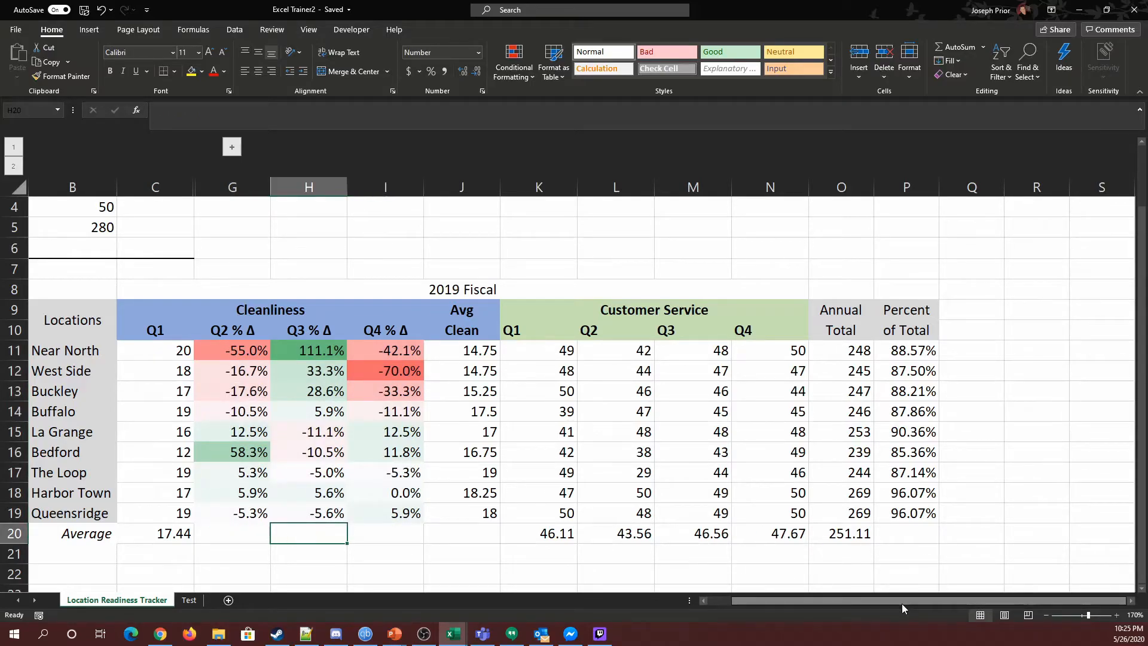
click(1050, 616)
scroll(738, 441, down, 1)
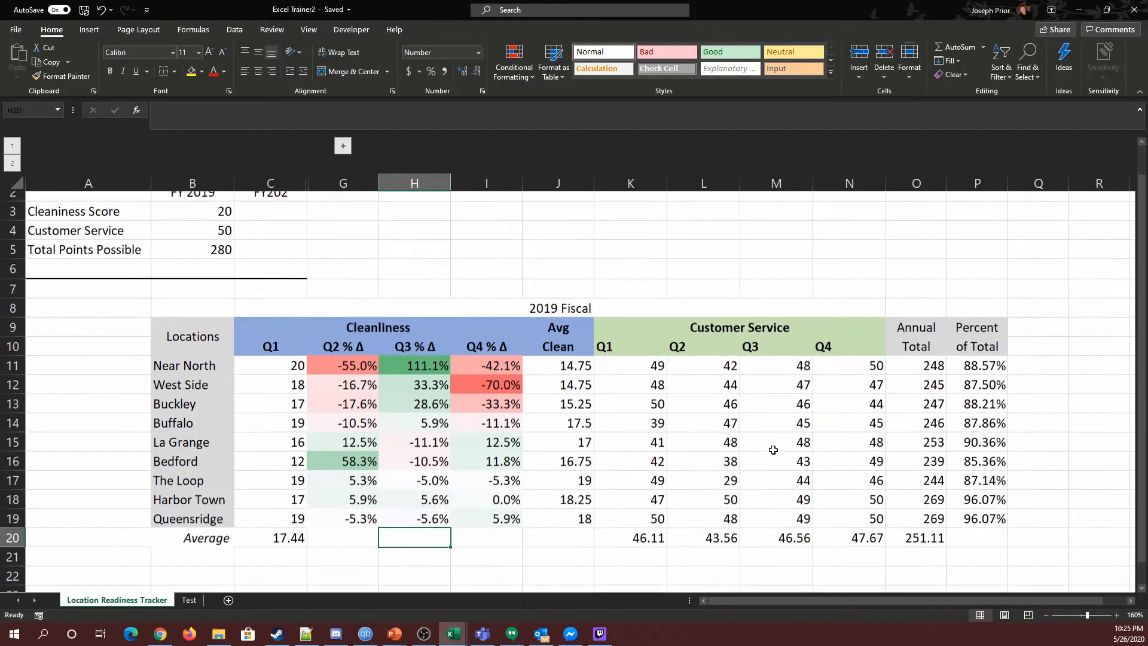
Step: Compare the Cleanliness and Customer Service score blocks by selecting their ranges and individual rows
drag(242, 298, 553, 480)
drag(624, 298, 779, 504)
click(783, 256)
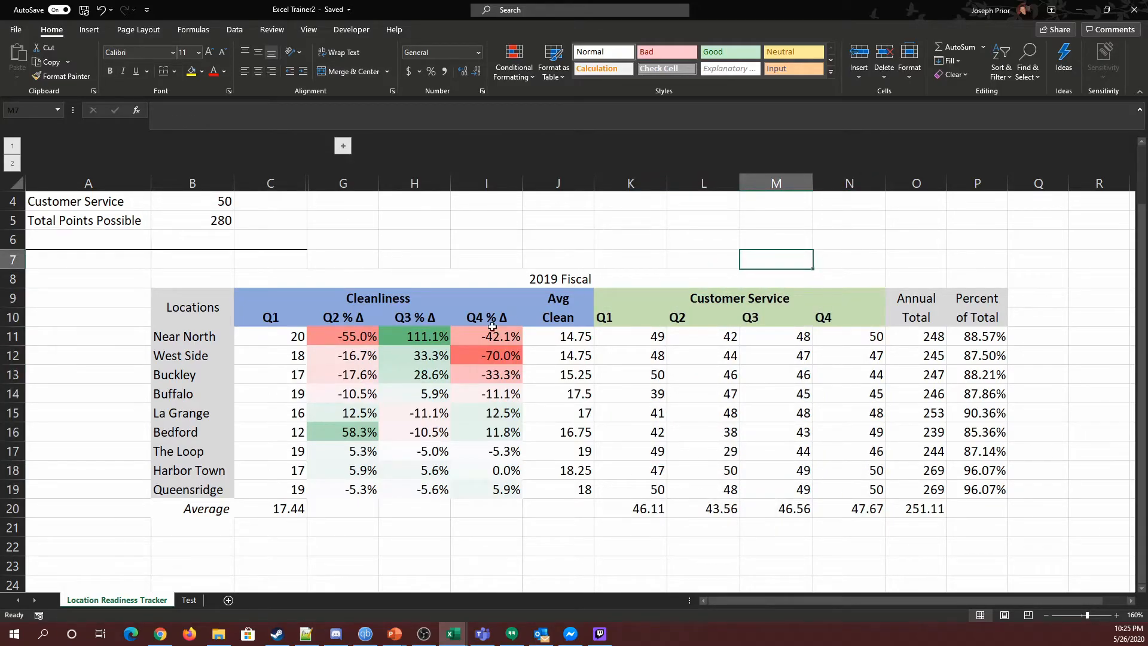
drag(327, 338, 478, 487)
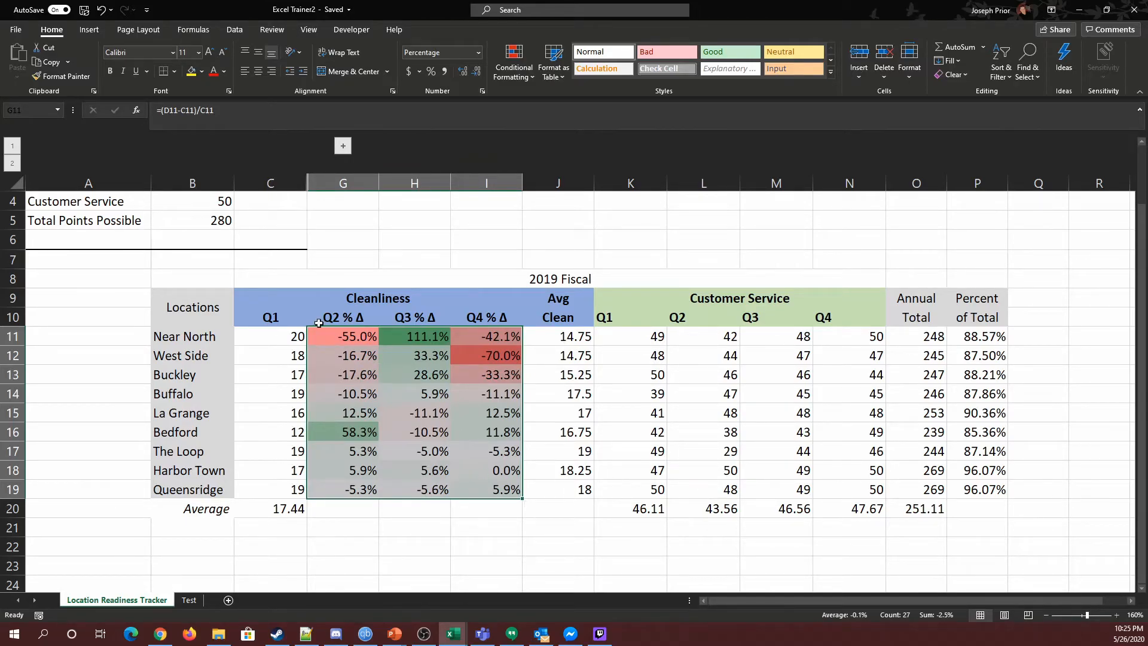
drag(634, 338, 842, 491)
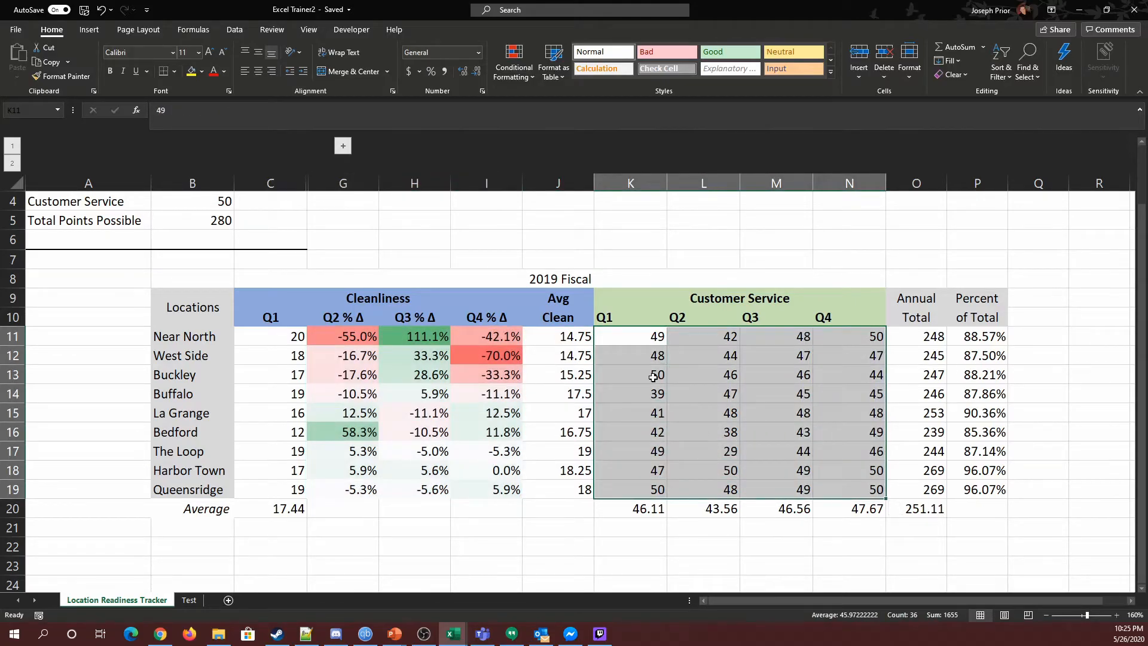
drag(635, 338, 828, 483)
drag(275, 343, 500, 488)
click(492, 545)
drag(261, 340, 483, 344)
drag(269, 493, 500, 490)
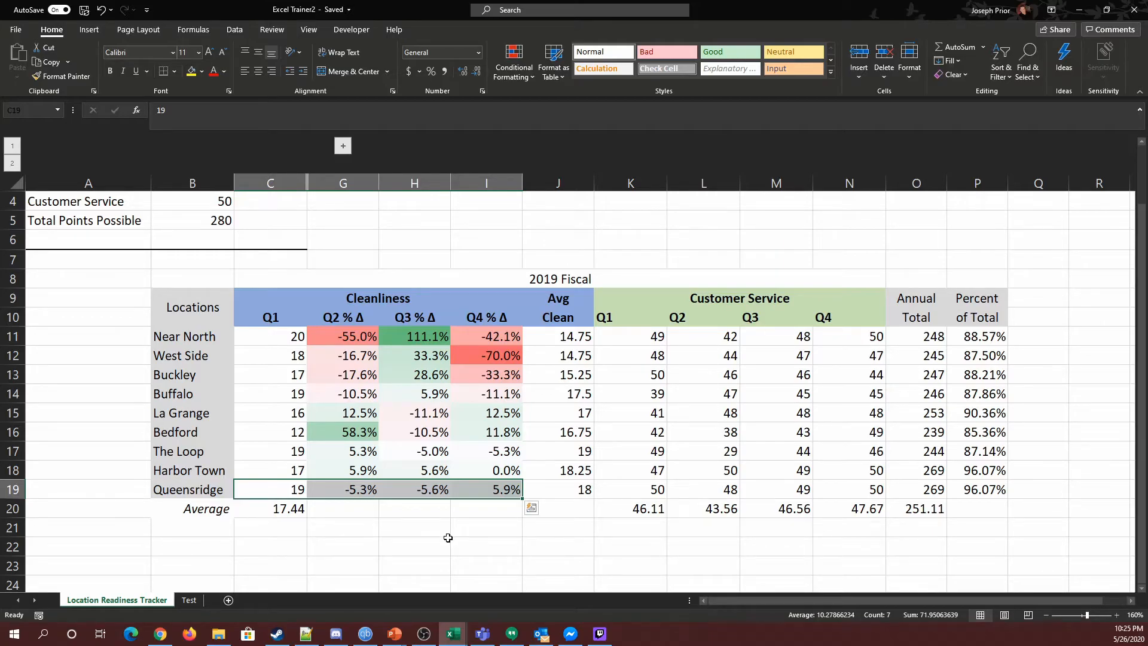
drag(269, 341, 499, 489)
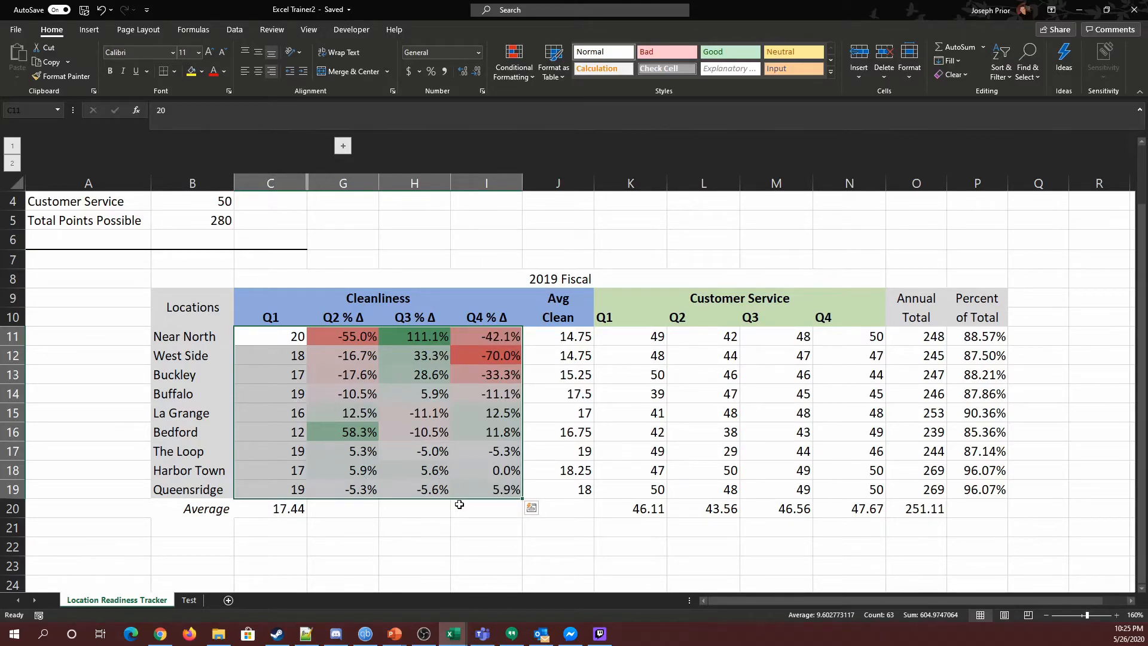
click(410, 542)
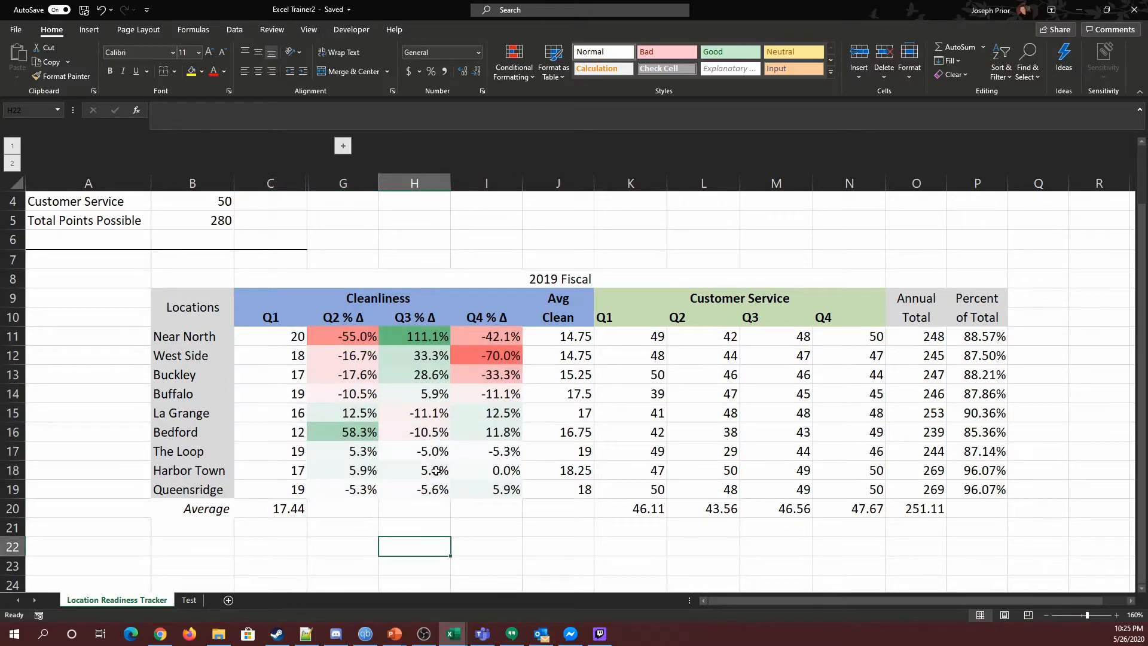
drag(277, 356, 517, 355)
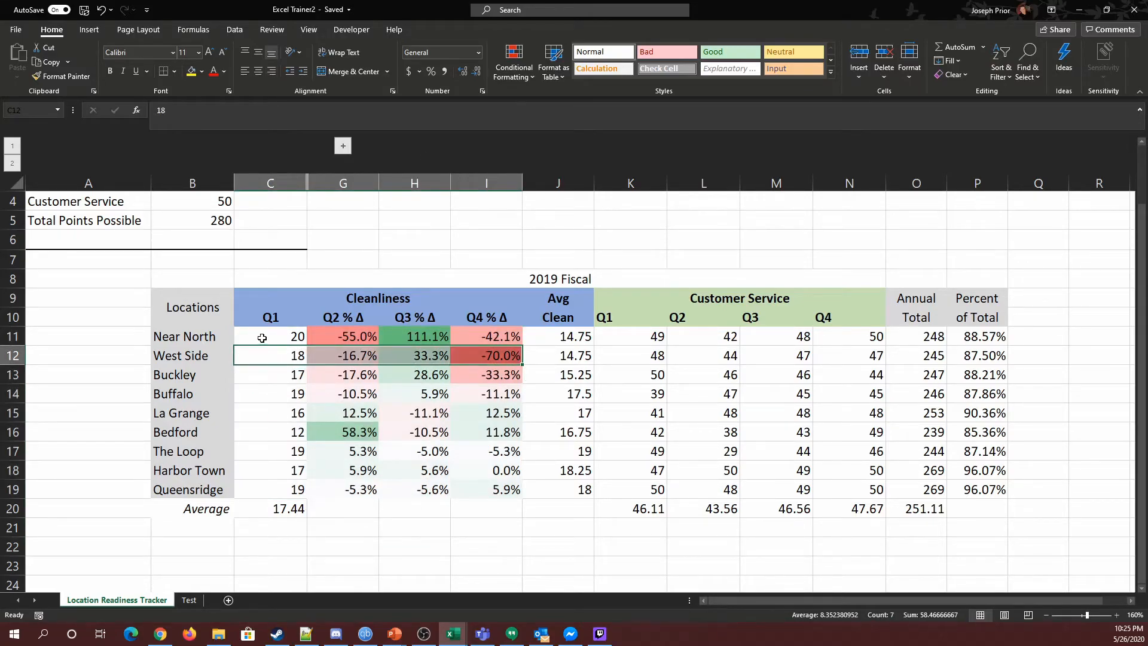
drag(263, 341, 505, 344)
drag(272, 490, 490, 459)
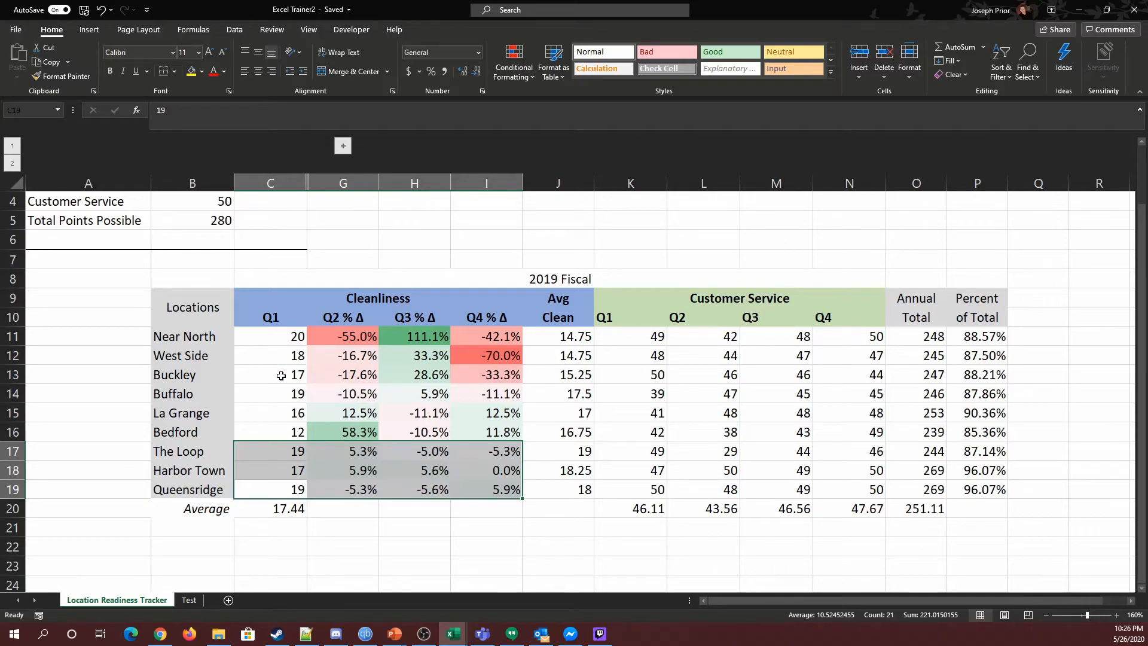
click(487, 528)
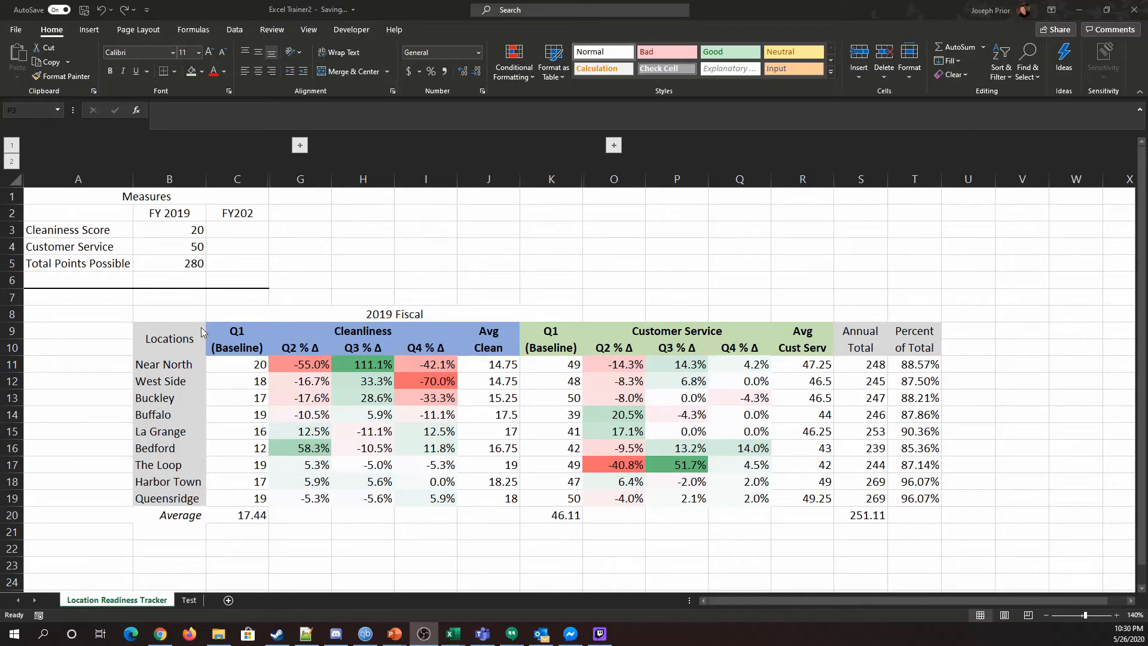
Step: Merge and center the 2019 Fiscal title across C8:R8
drag(281, 313, 787, 312)
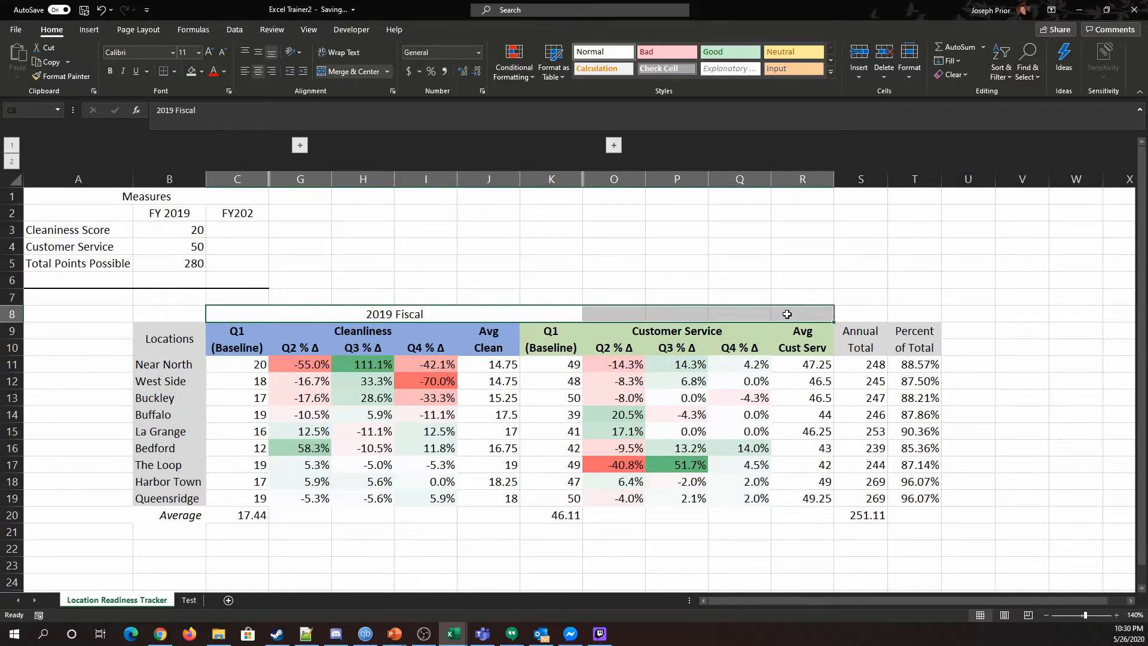
click(351, 72)
click(352, 73)
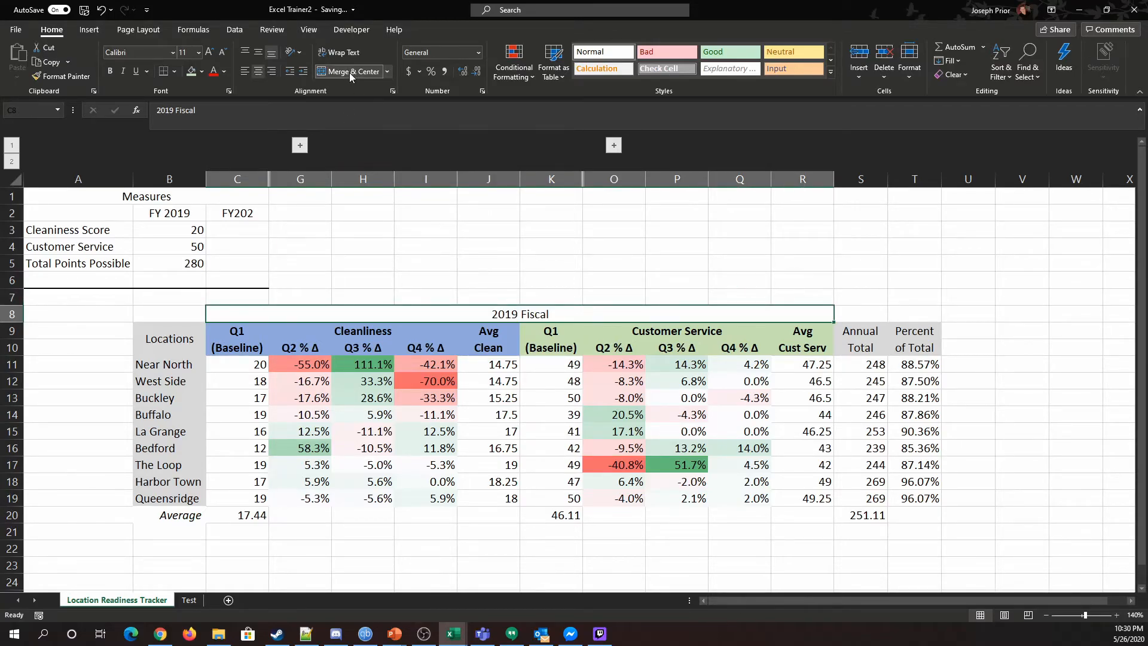
click(677, 246)
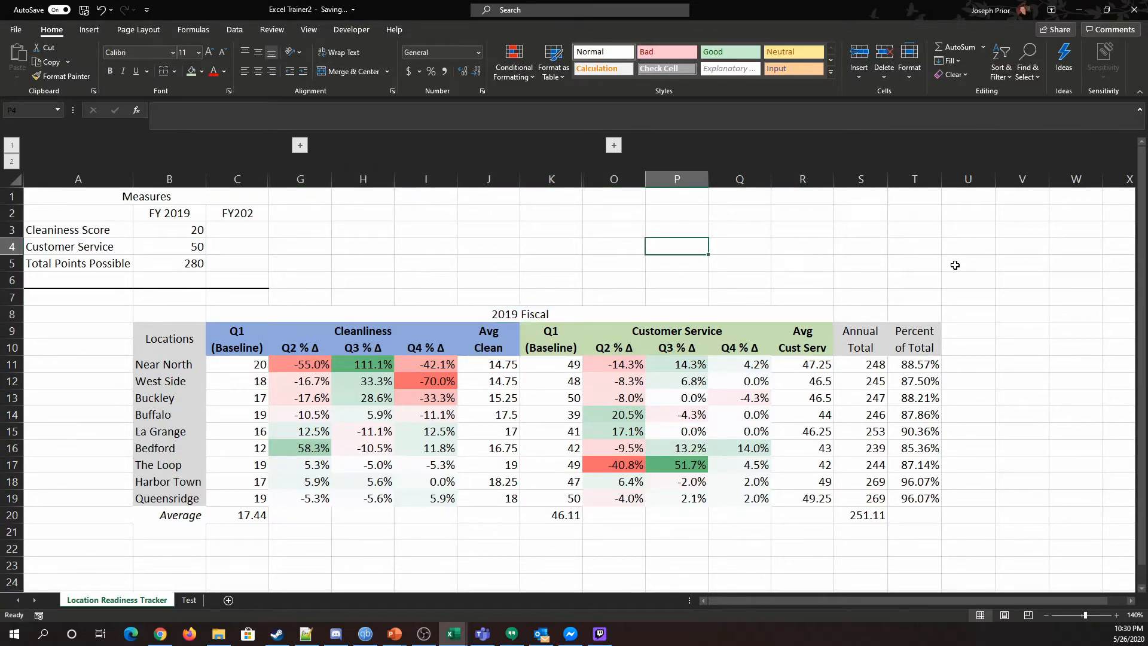
Step: Review the Q1 (Baseline) and Customer Service percent-change headers and the Avg Cust Serv values
click(253, 328)
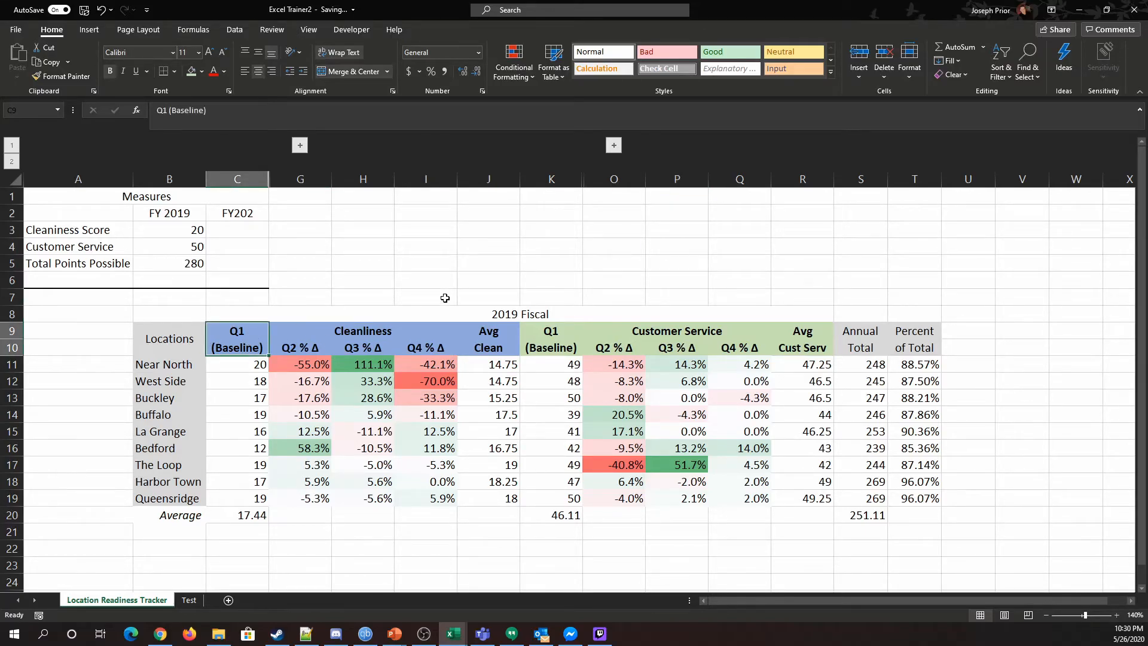
click(625, 348)
click(682, 347)
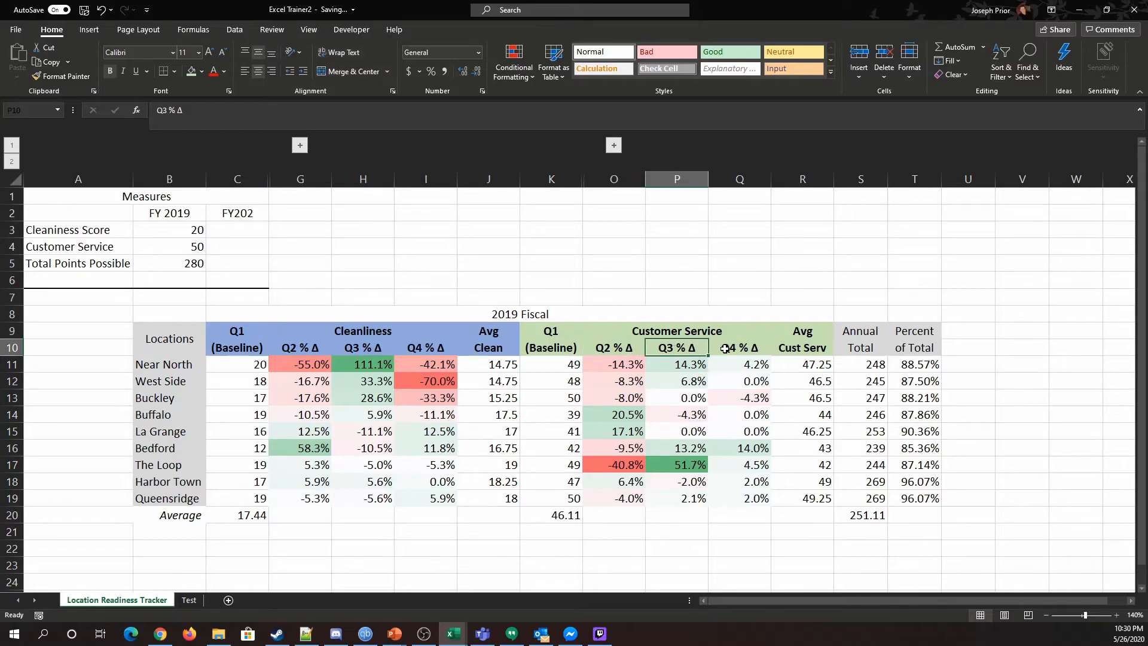
click(726, 349)
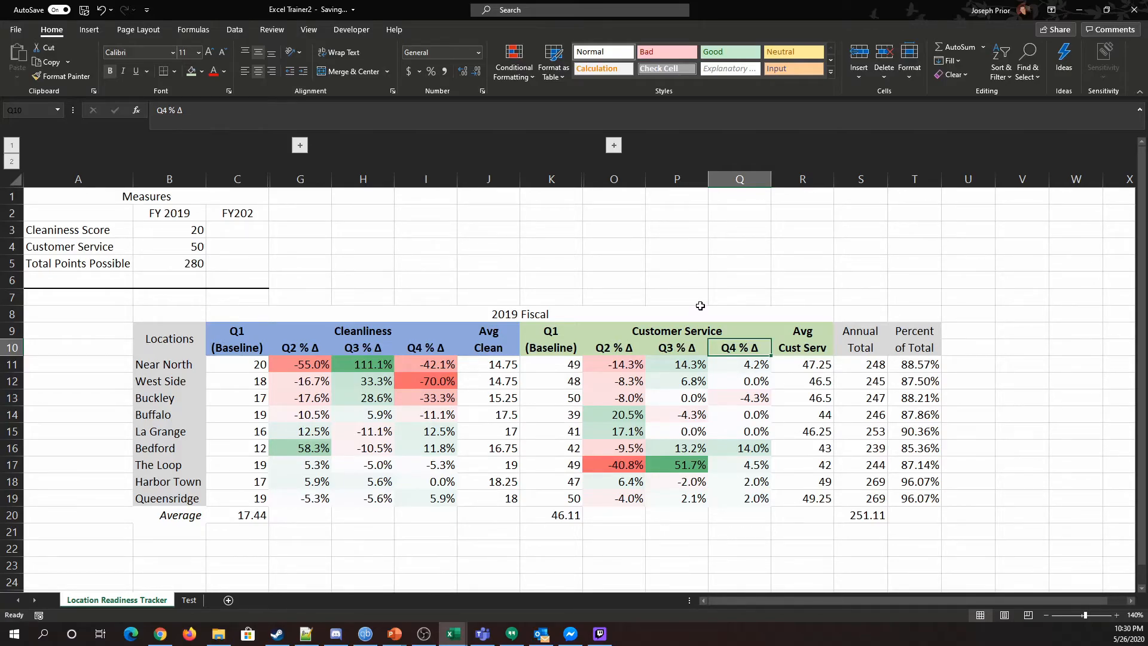
drag(809, 362, 802, 513)
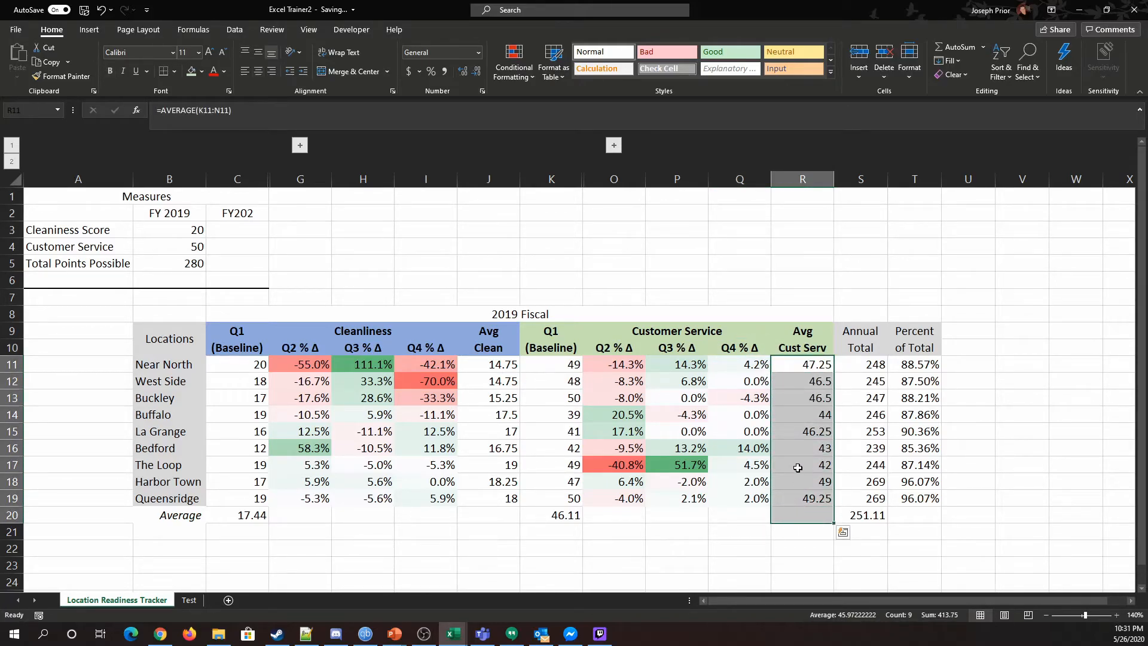
click(807, 243)
drag(820, 365, 831, 490)
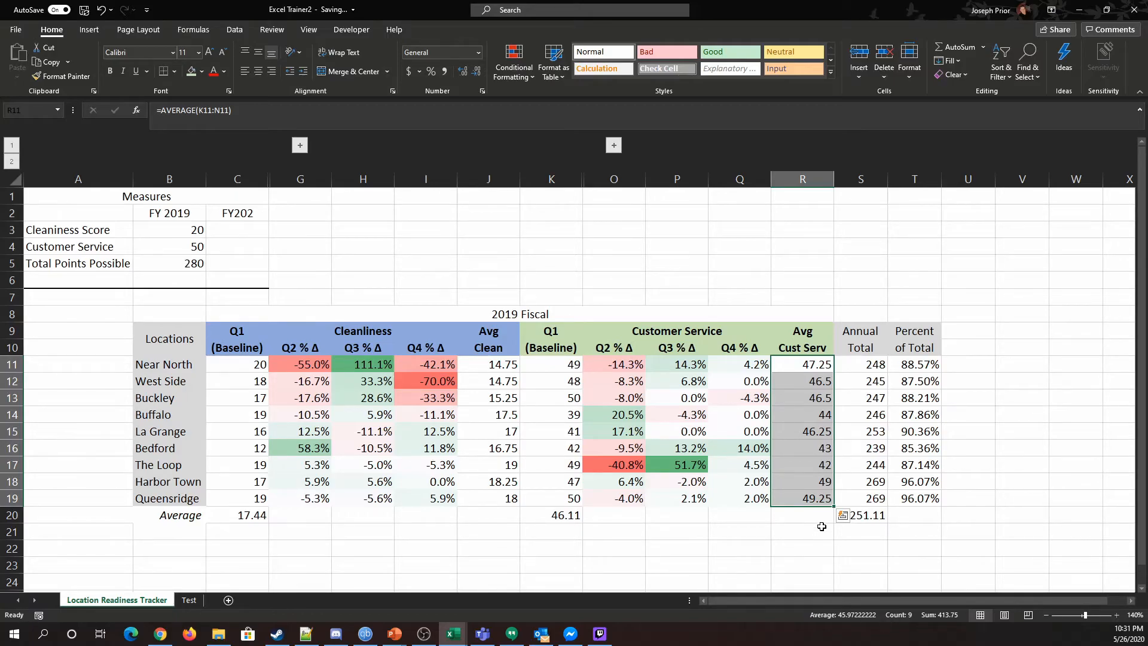
Step: Examine the Queensridge and Harbor Town rows across the Q1, percent-change and total columns
click(571, 499)
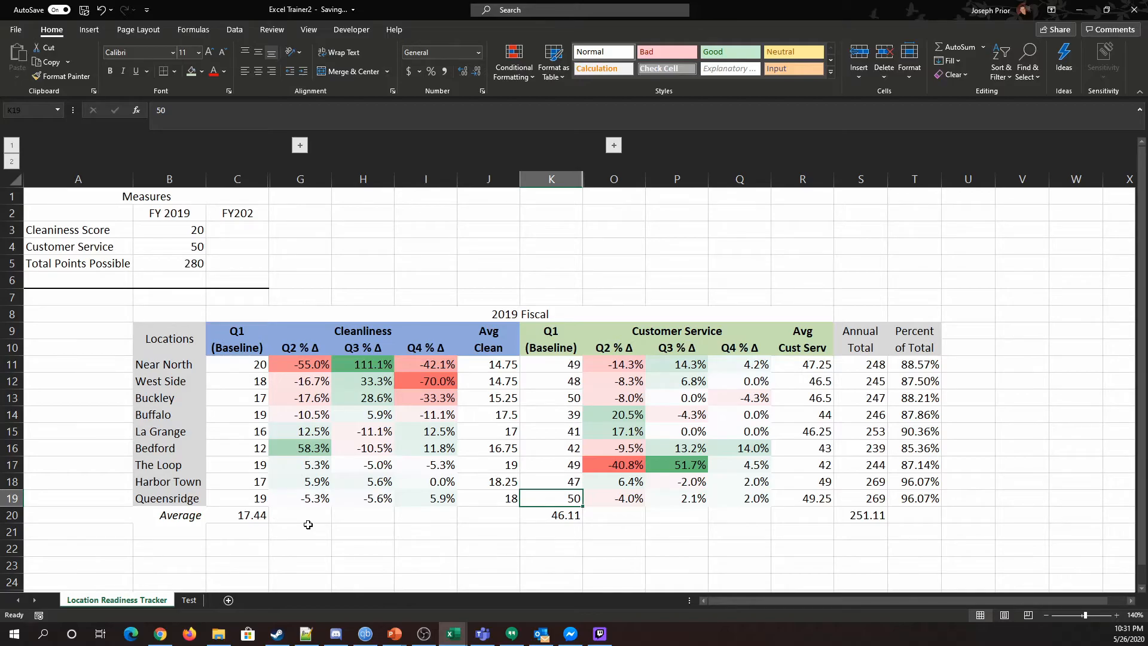
click(266, 500)
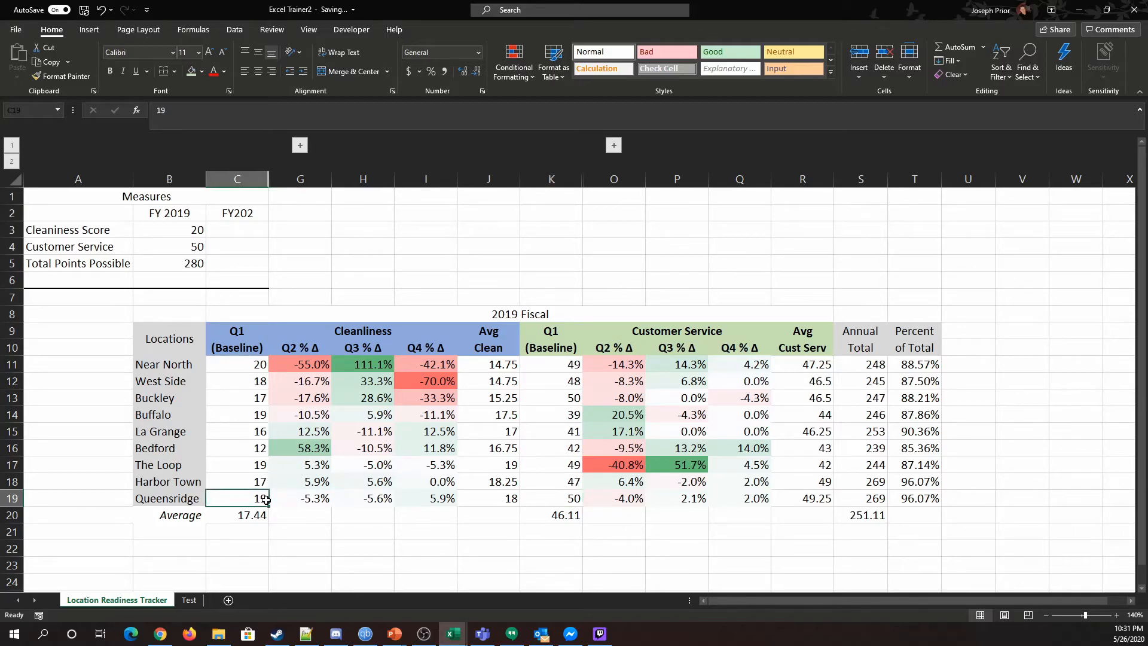
click(547, 510)
click(547, 504)
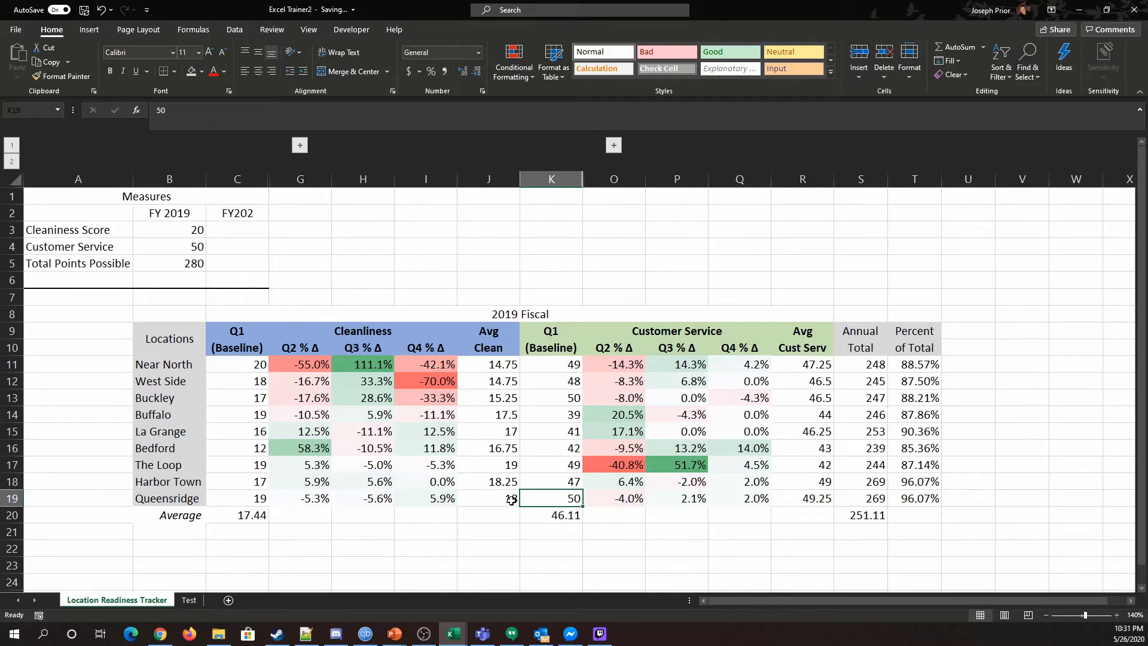
click(625, 496)
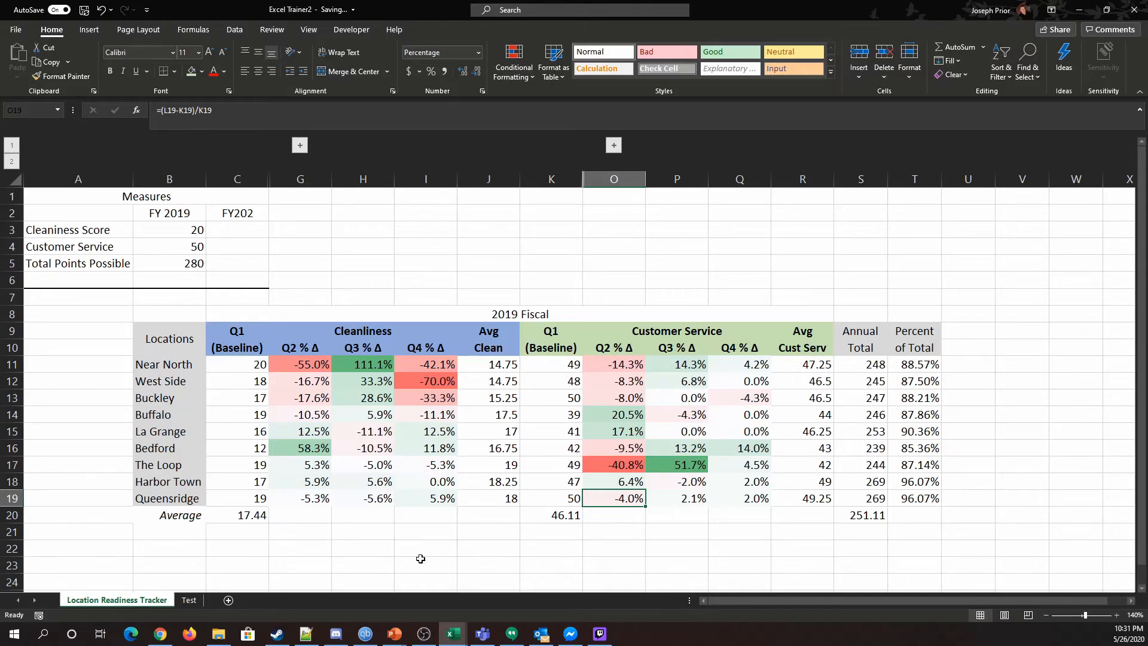
drag(219, 502, 785, 496)
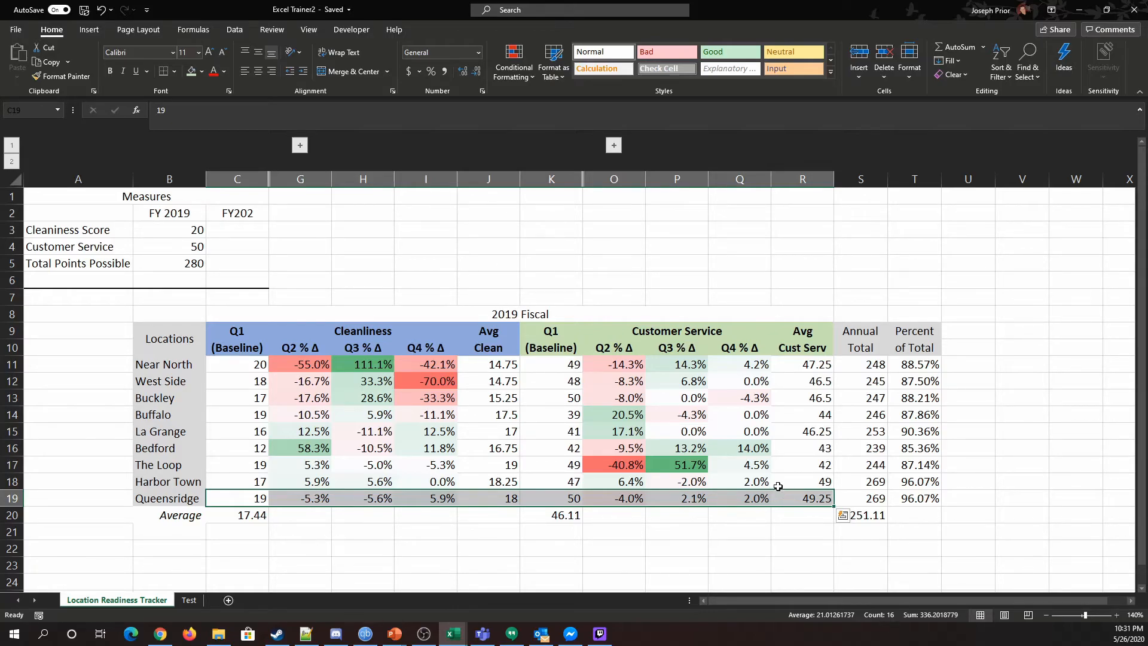
drag(235, 481, 917, 494)
click(921, 546)
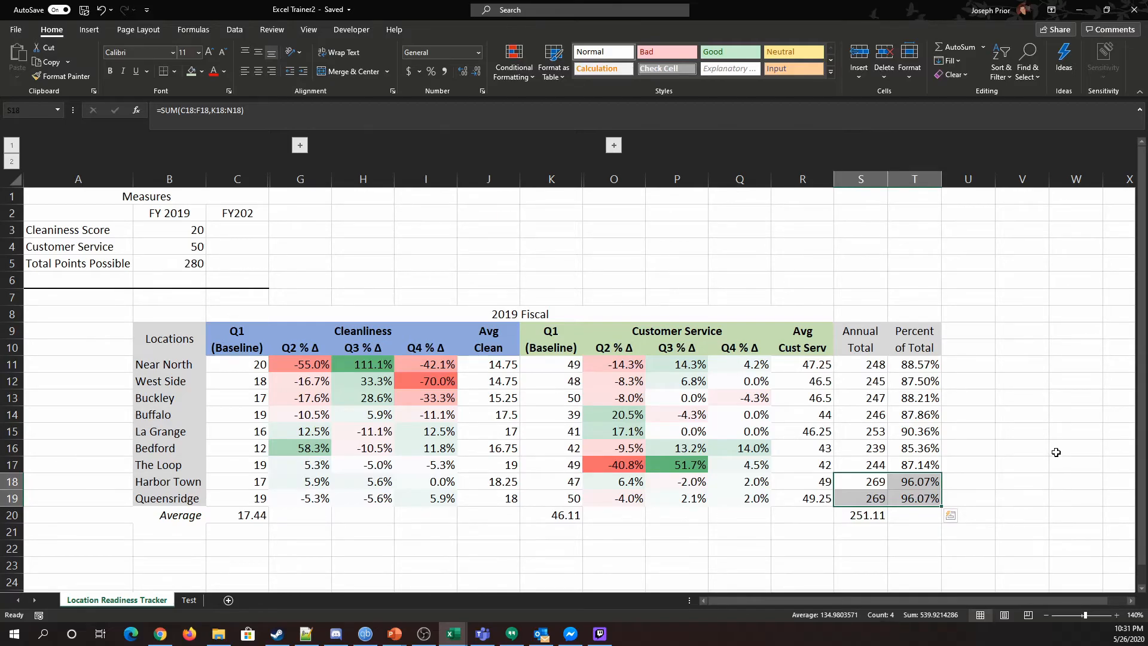
Step: Examine the La Grange row's scores, percent changes and average formula across the table
drag(930, 432, 232, 431)
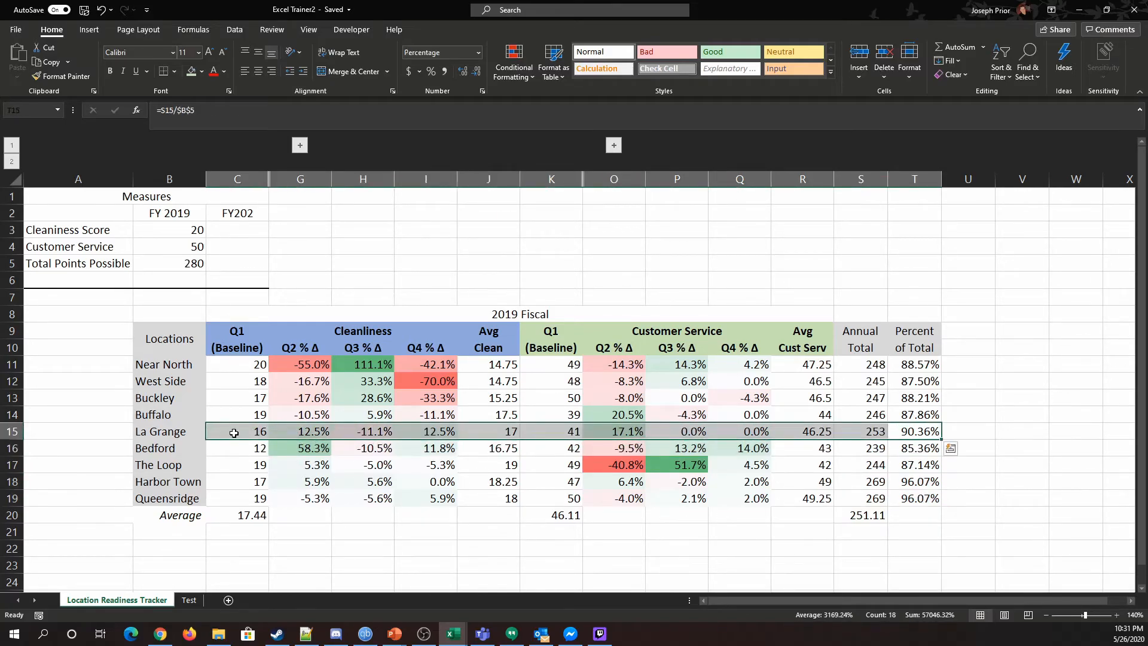
click(1033, 413)
drag(664, 431, 733, 433)
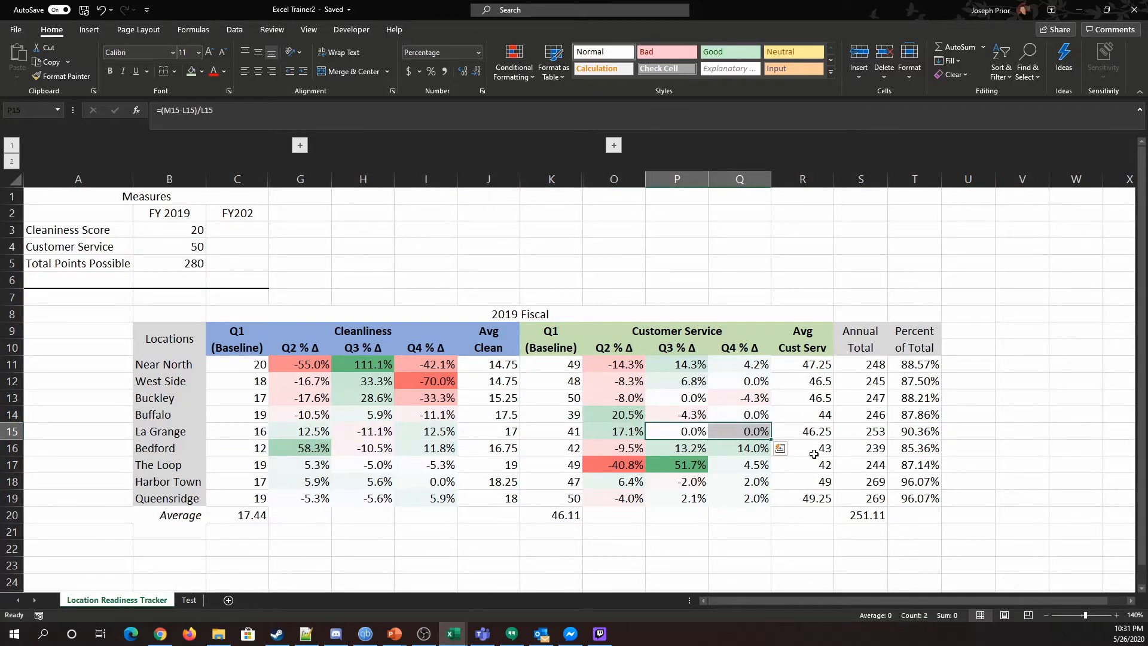
click(567, 436)
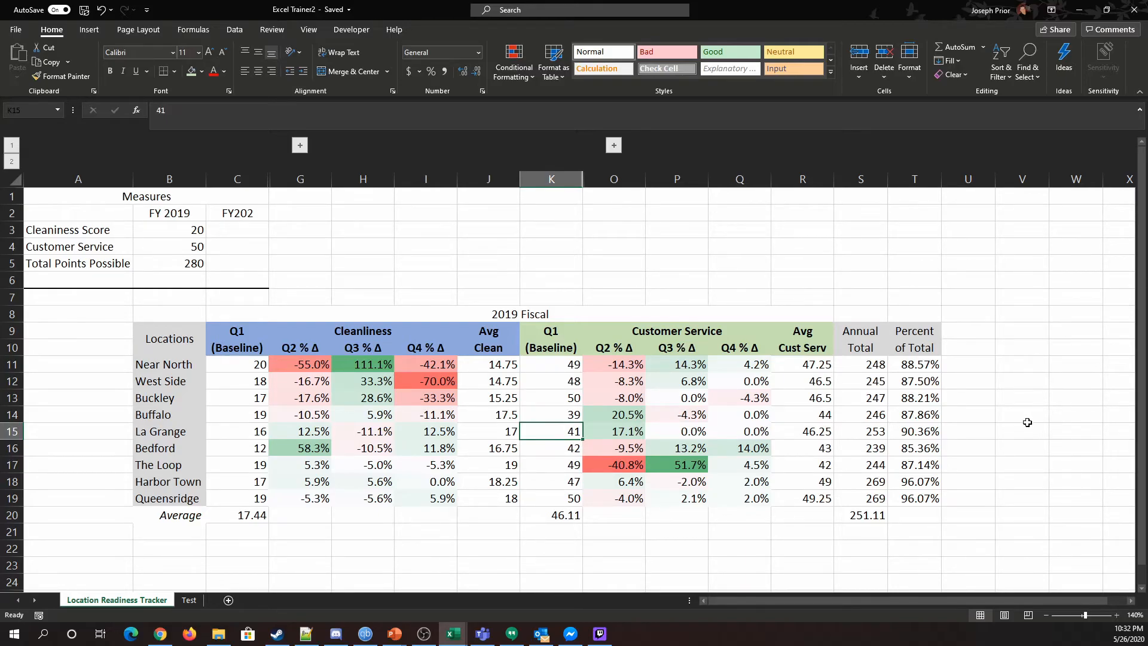
drag(605, 437, 807, 434)
click(808, 432)
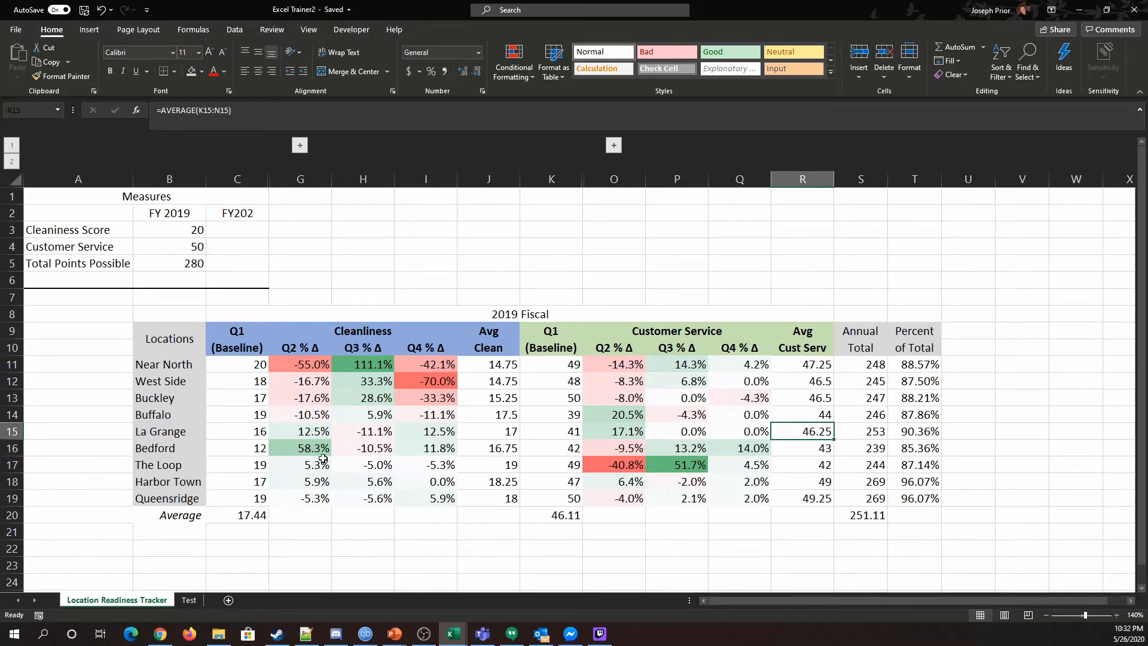
drag(302, 363, 819, 483)
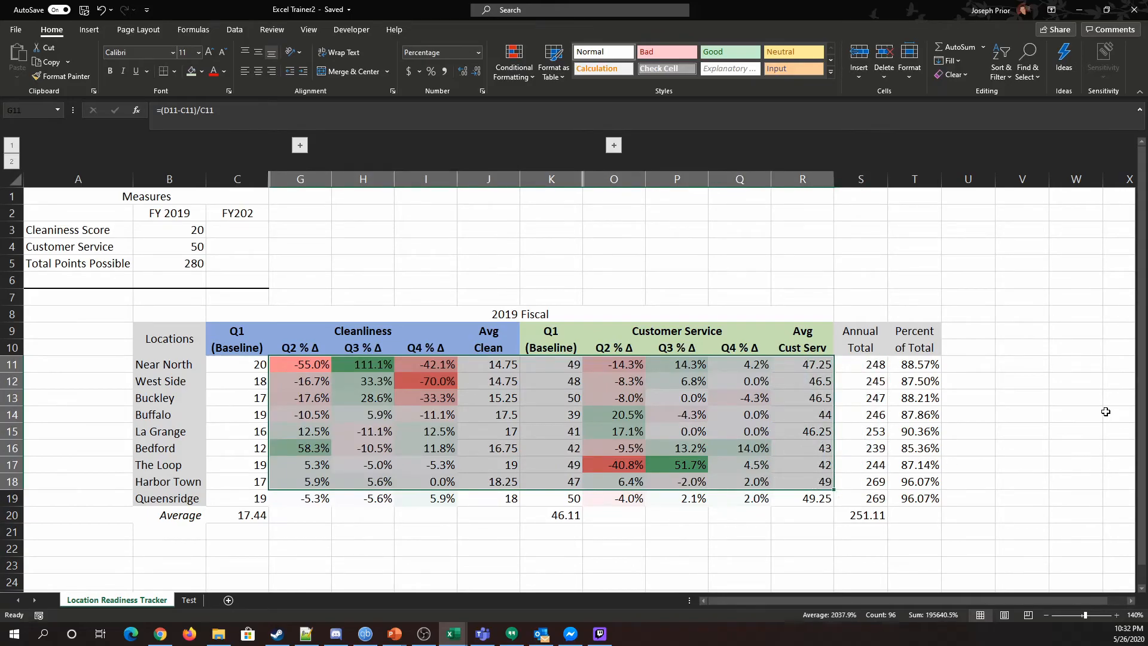
click(1106, 411)
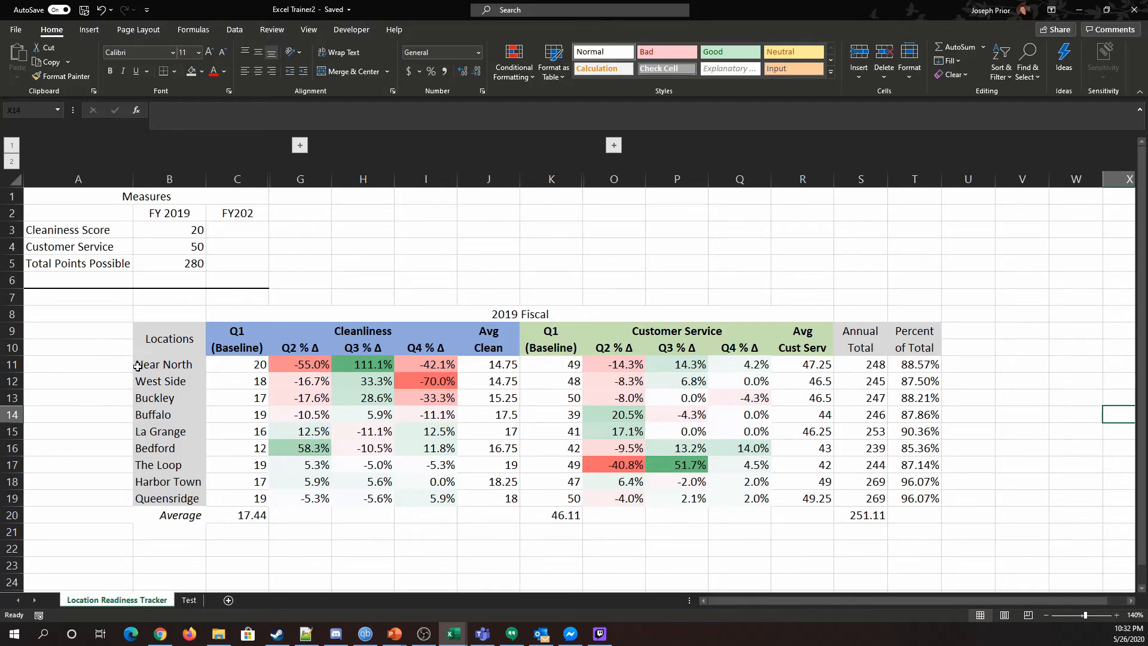
Step: Delete the Average row beneath the location data
click(13, 515)
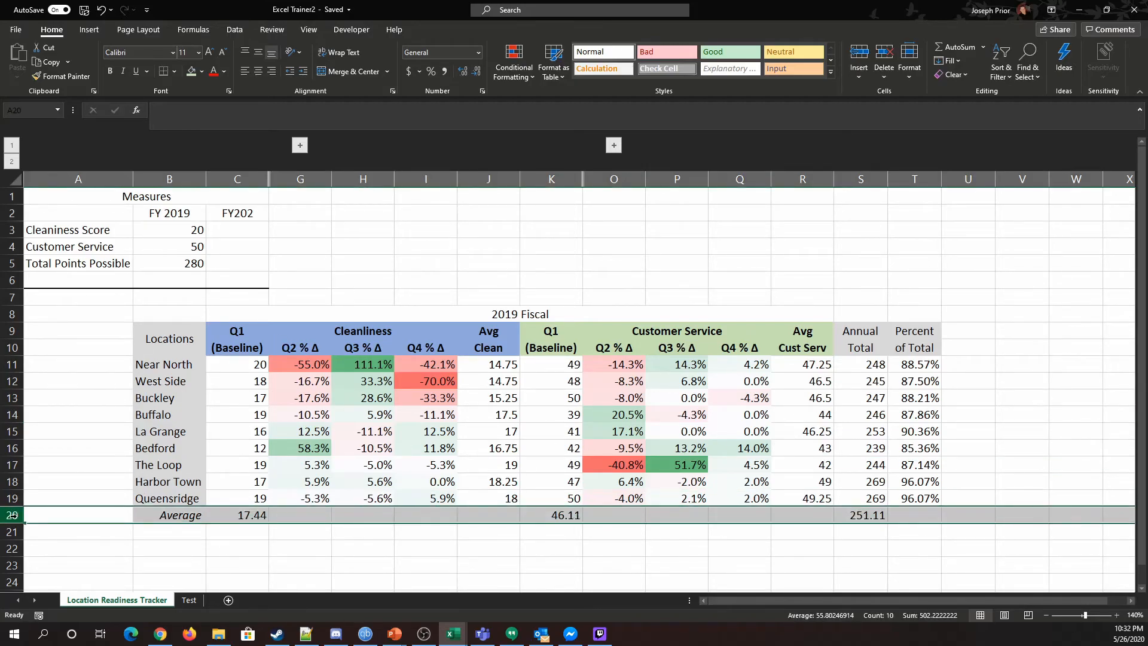
right_click(13, 515)
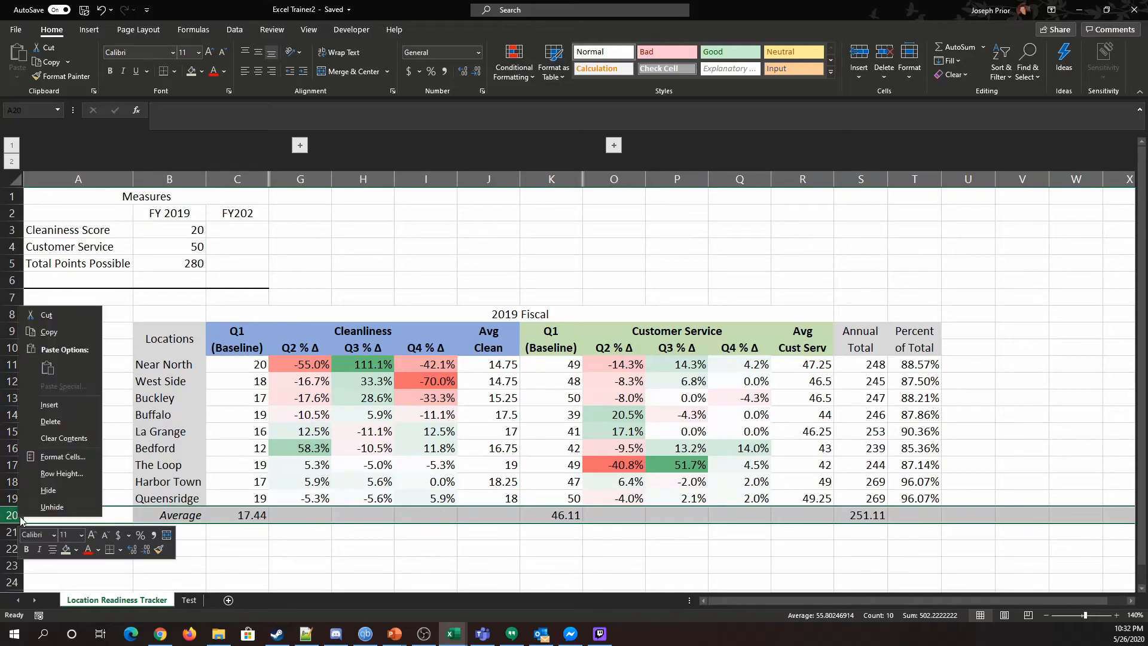
click(65, 423)
click(317, 548)
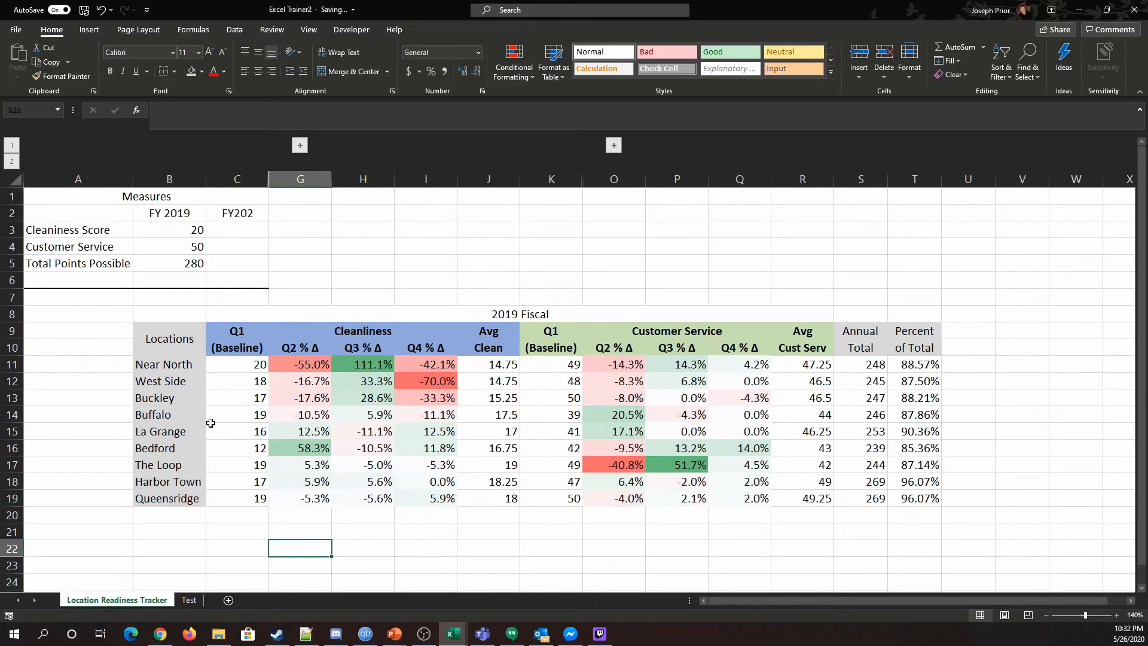
Step: Fill the Annual Total and Percent of Total columns with a light gray background
drag(861, 335, 915, 498)
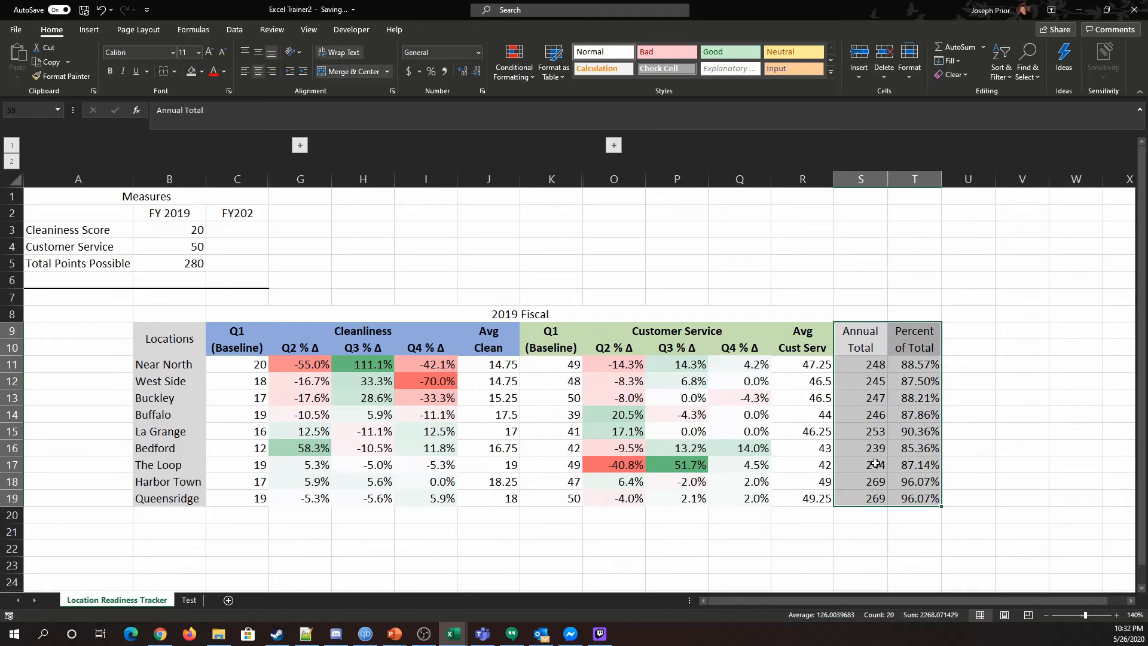
click(203, 72)
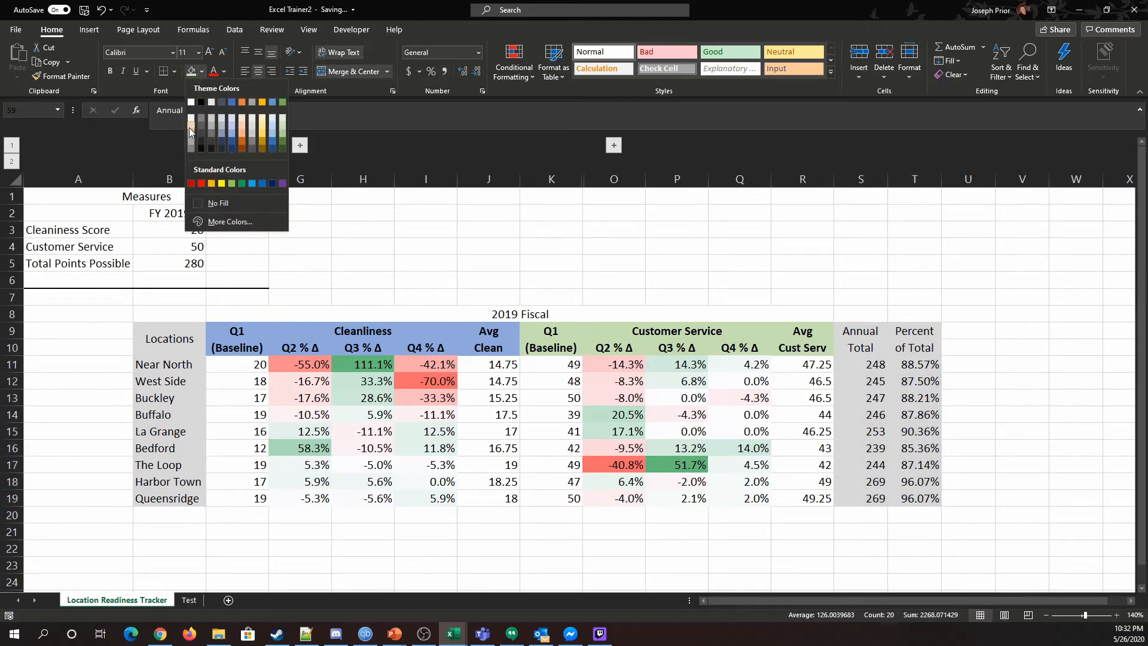
click(189, 127)
click(921, 194)
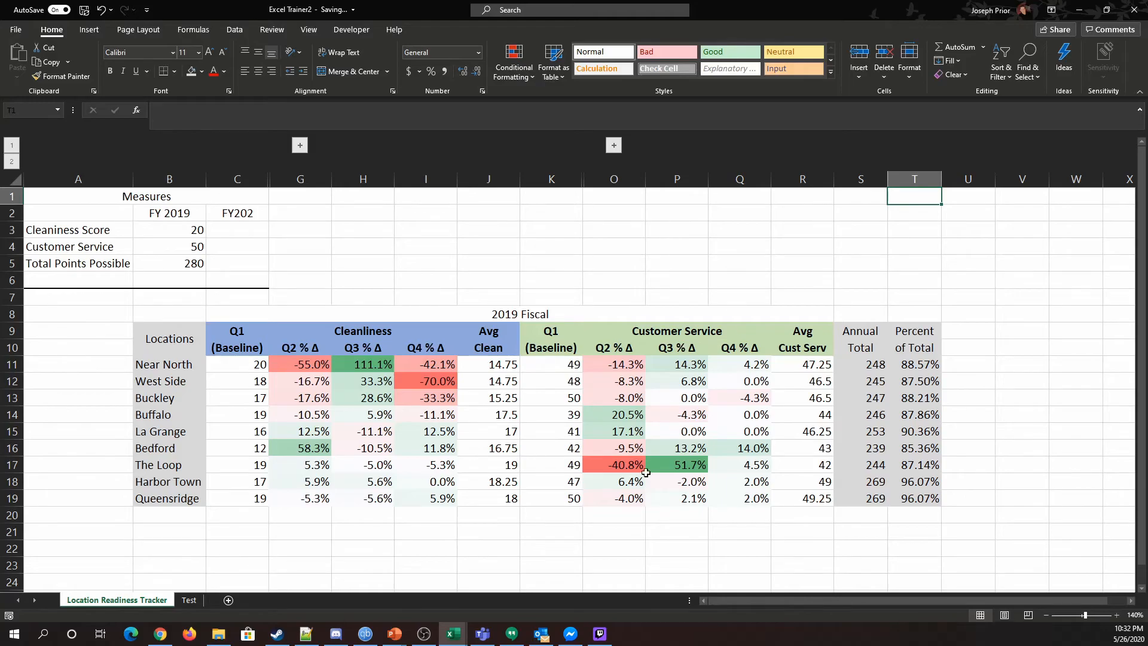
Step: Give the Cleanliness header block, Q1 (Baseline) through Avg Clean, a lighter blue fill
drag(274, 362, 750, 490)
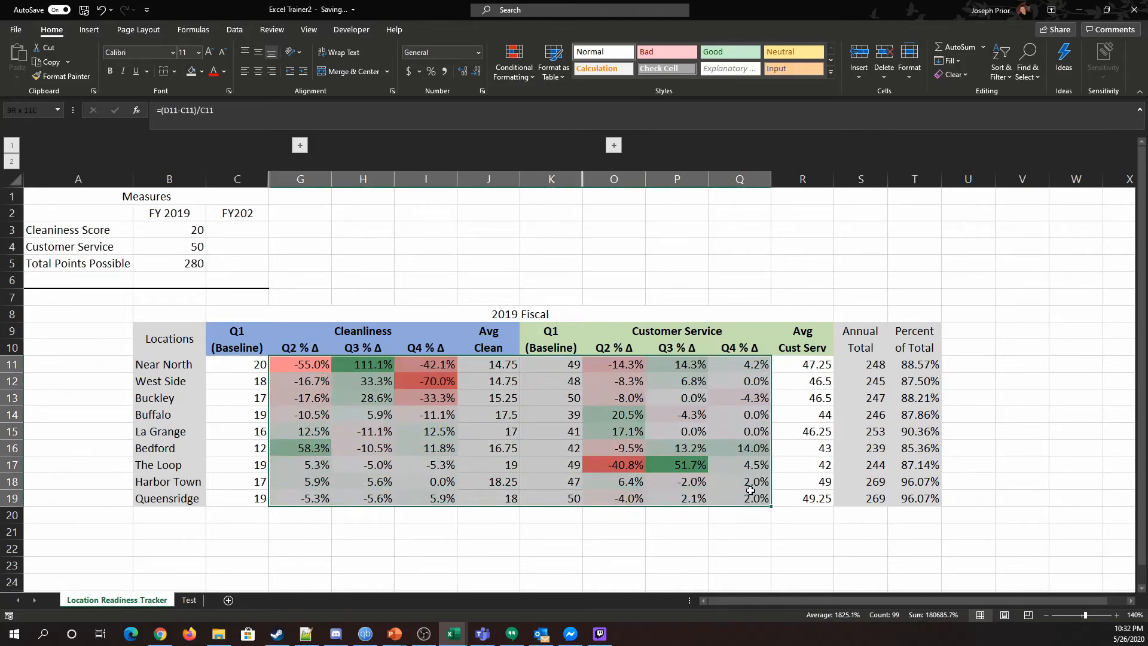
click(490, 549)
drag(230, 328, 773, 333)
click(488, 281)
click(240, 342)
drag(240, 343, 488, 344)
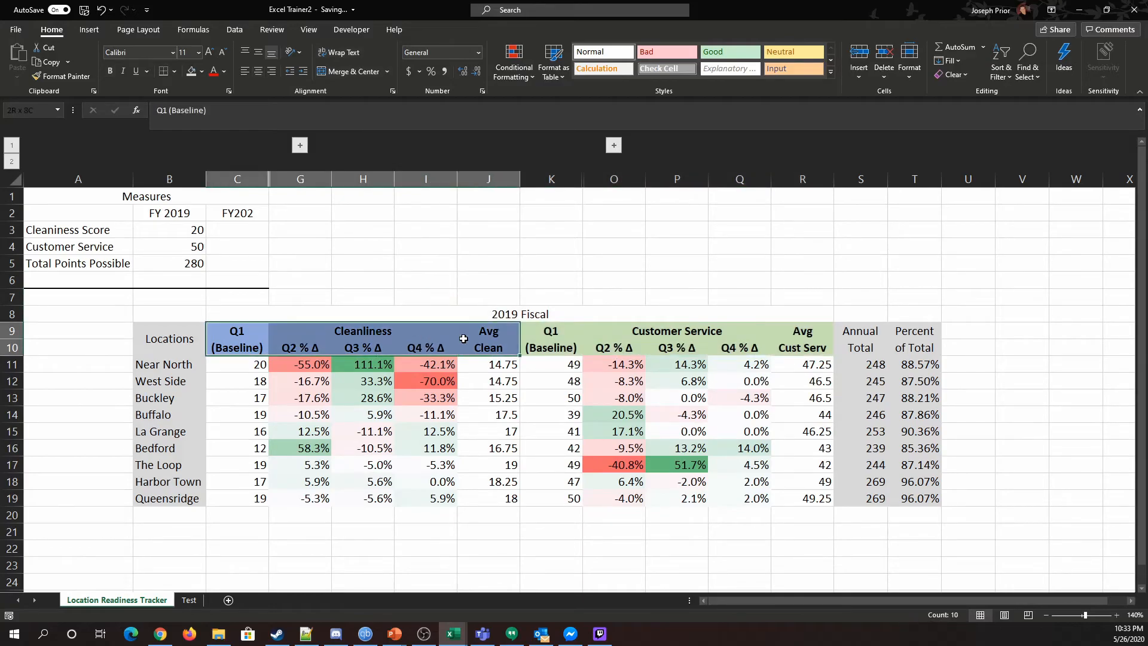
click(202, 73)
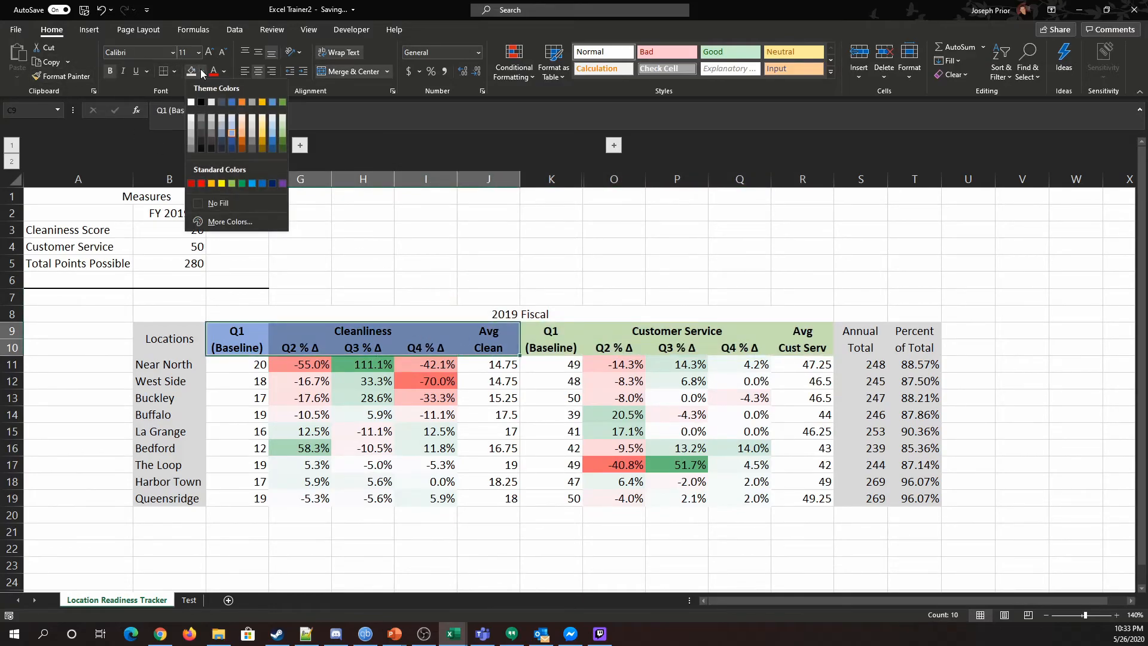
click(234, 117)
click(488, 278)
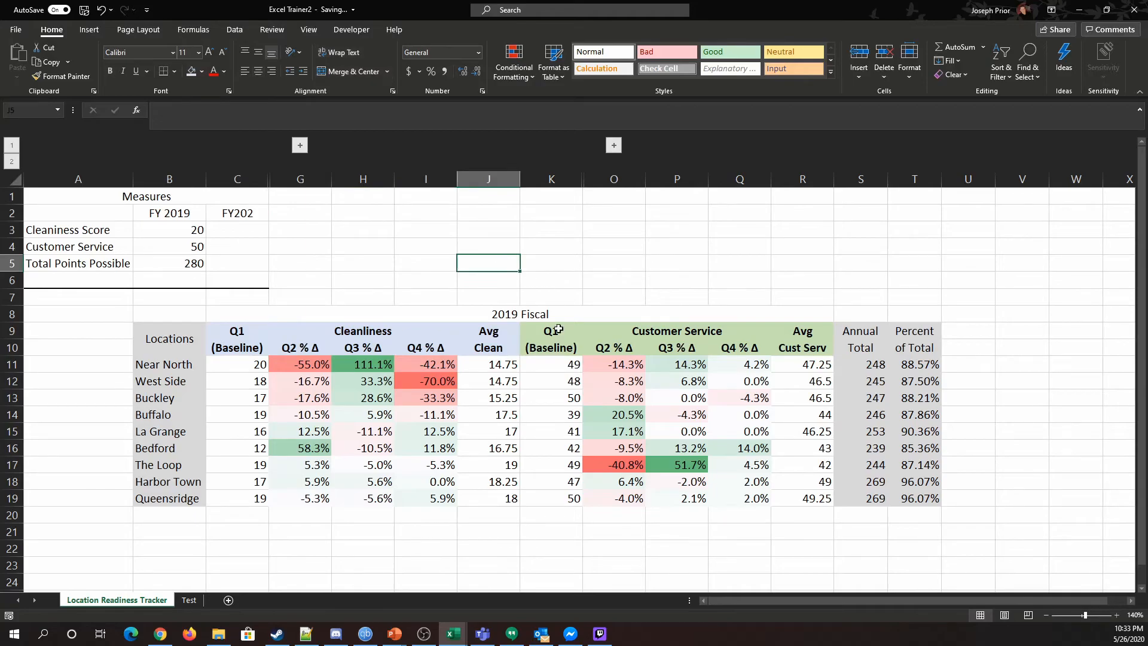
Step: Give the Customer Service header block, Q1 (Baseline) through Avg Cust Serv, a lighter green fill
drag(526, 332, 814, 352)
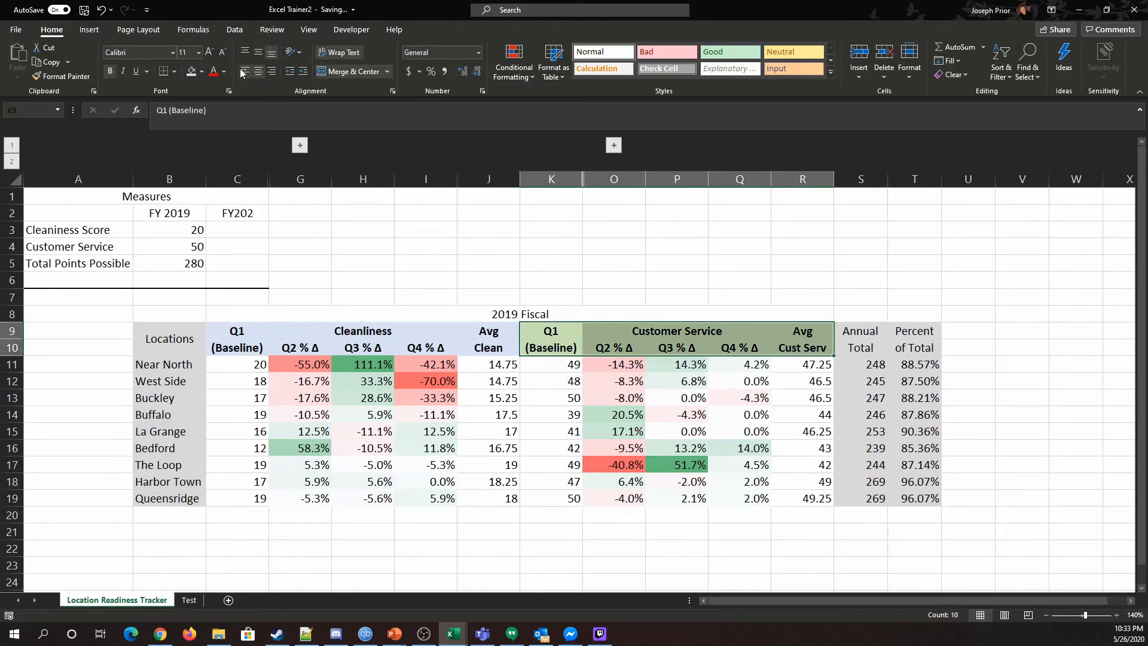
click(202, 71)
click(282, 117)
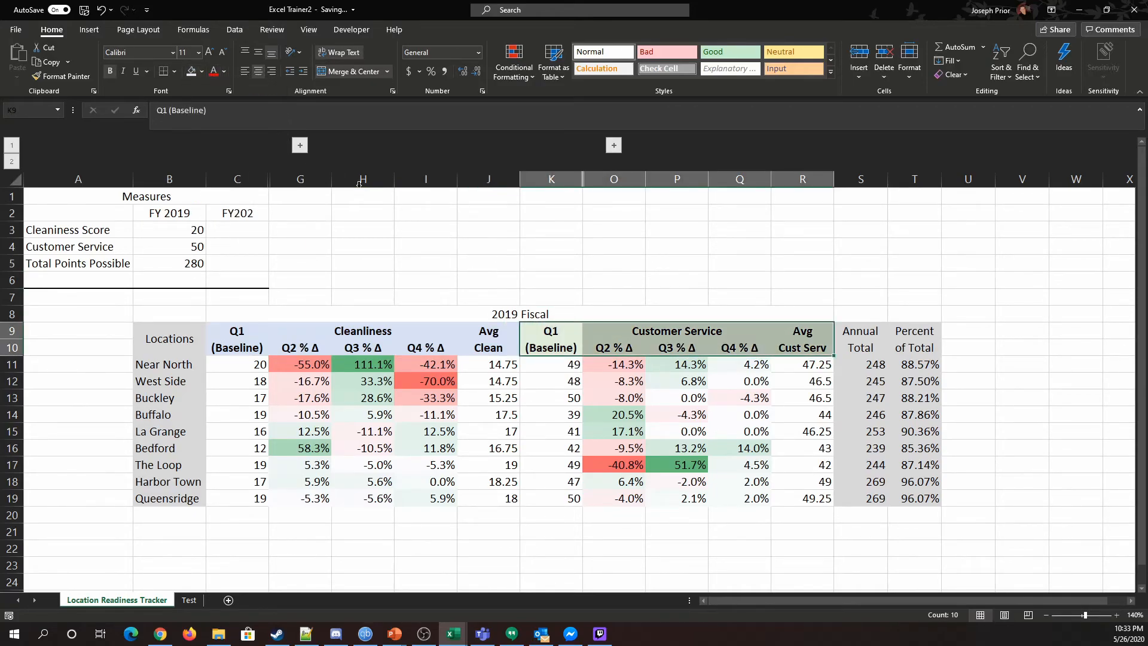
click(551, 245)
Step: Compare the Cleanliness and Customer Service percent-change ranges for all locations
drag(287, 365, 479, 482)
click(645, 533)
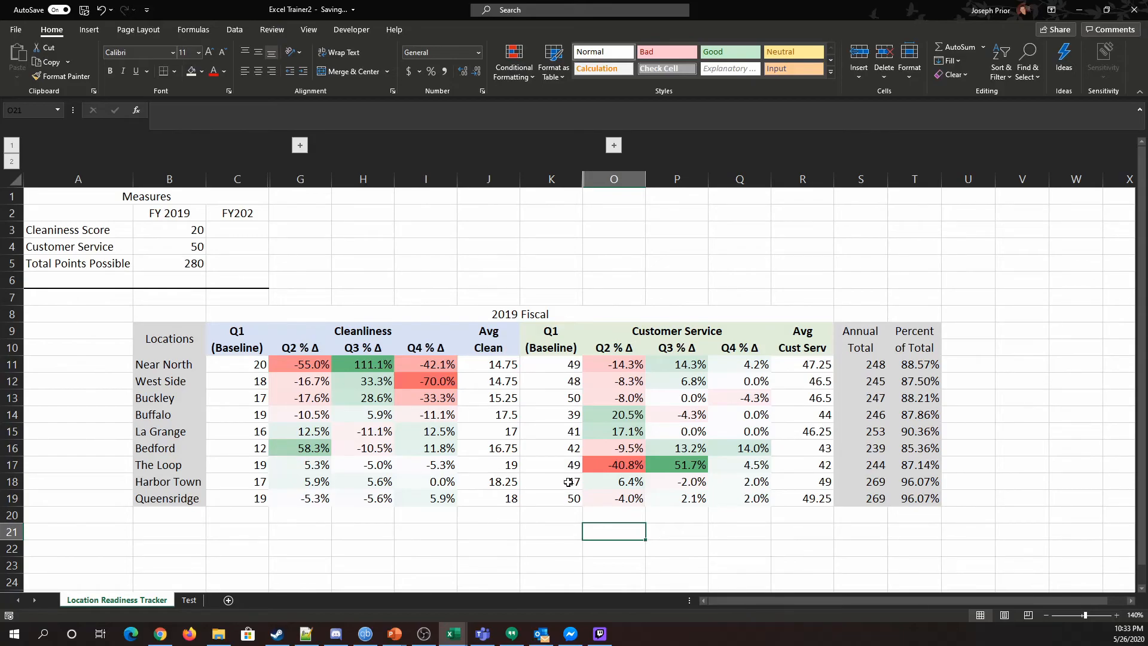
drag(289, 366, 446, 501)
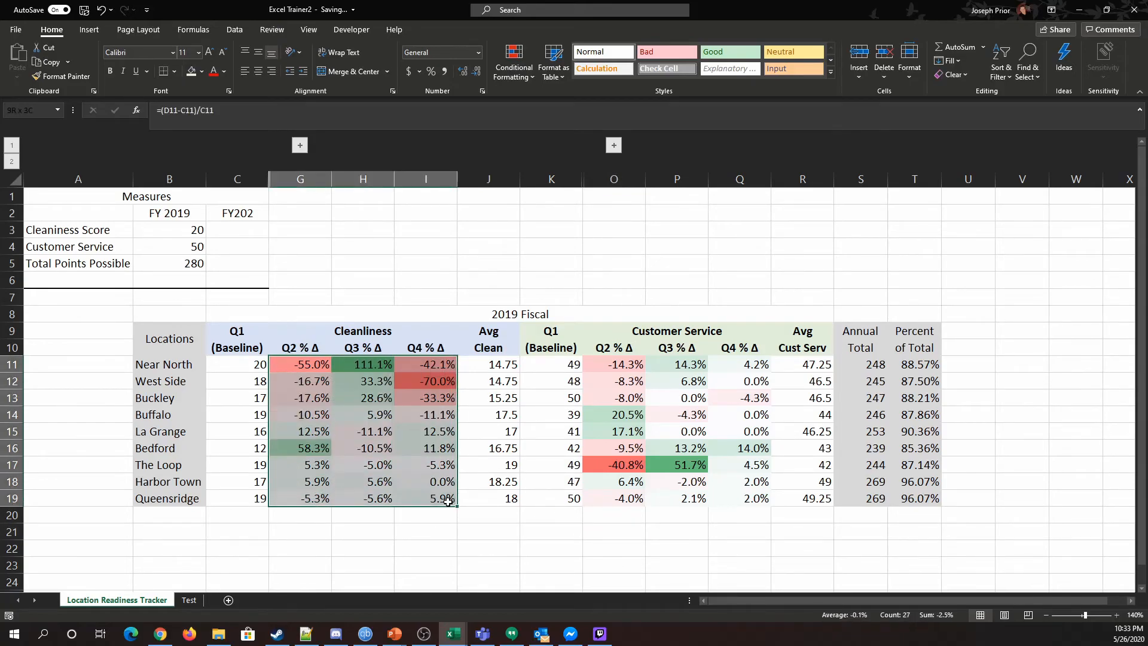
drag(616, 370, 758, 496)
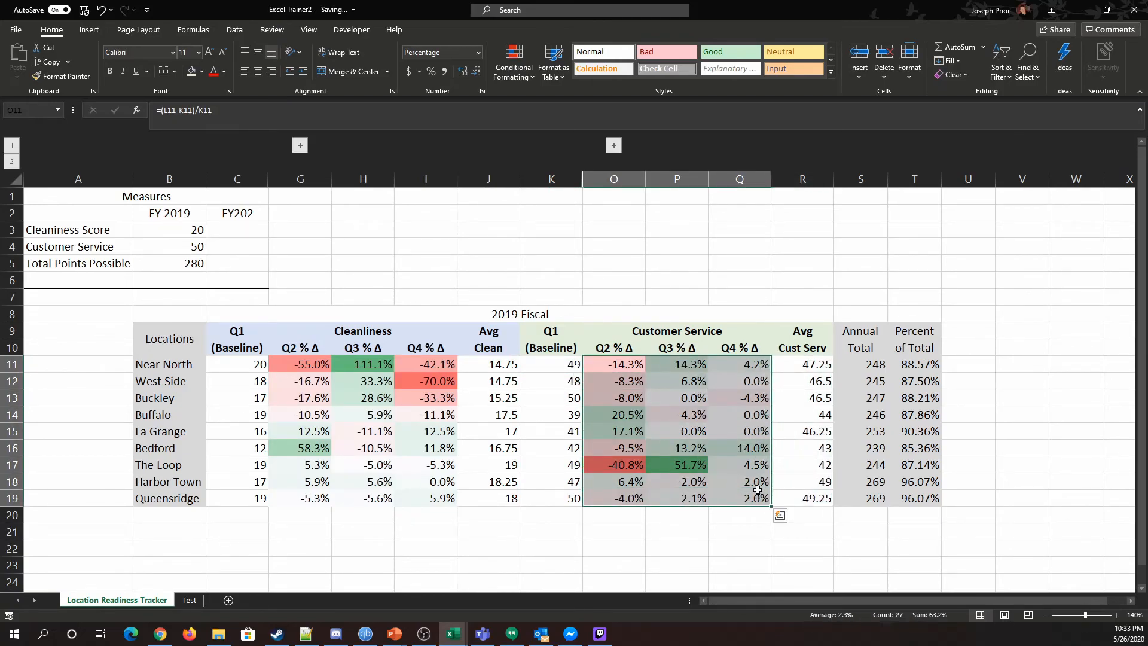
click(362, 281)
Step: Expand the grouped Q2–Q4 Cleanliness score columns, review them against the percent changes, and collapse the group
click(300, 145)
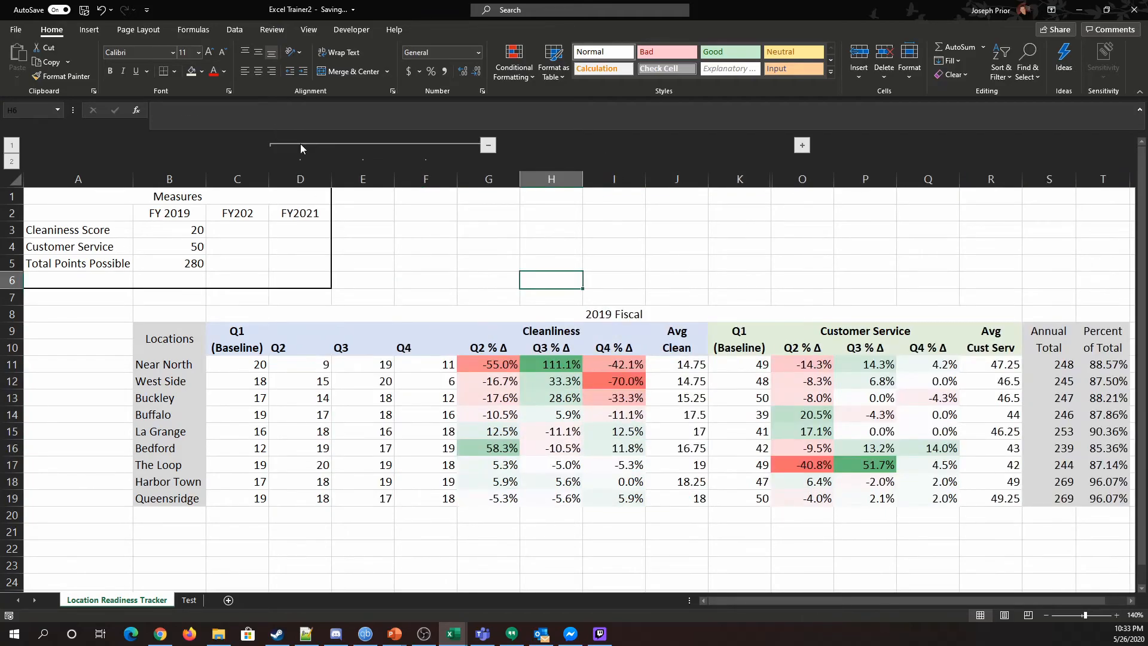
drag(249, 364, 435, 480)
click(428, 536)
drag(248, 364, 435, 498)
click(488, 145)
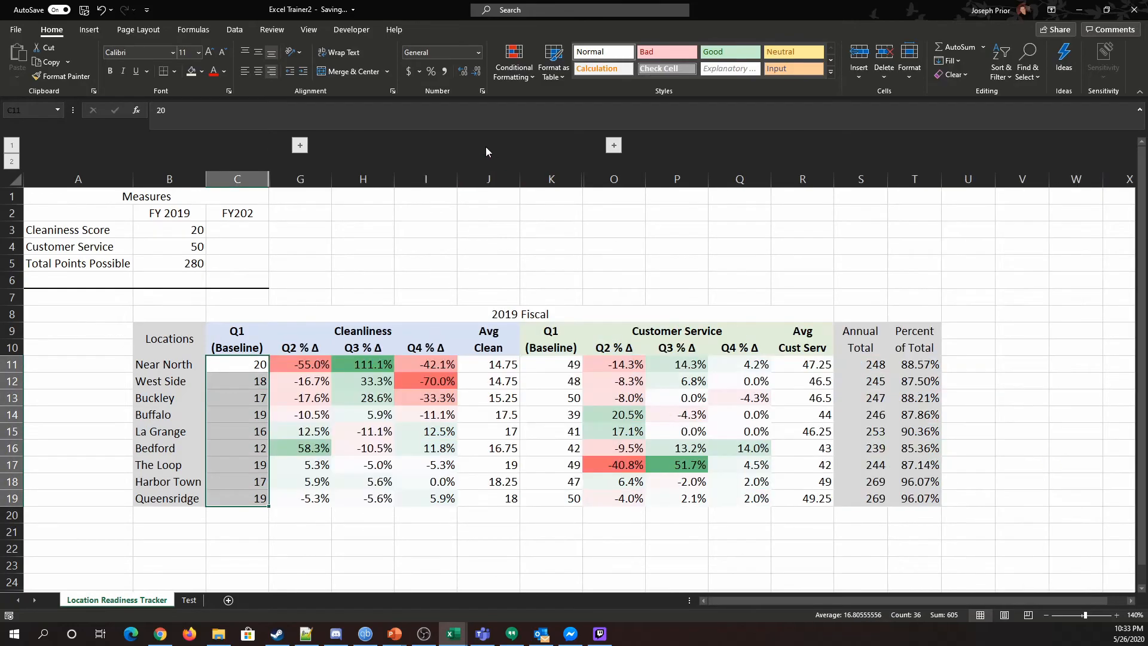
click(322, 381)
drag(423, 483, 454, 502)
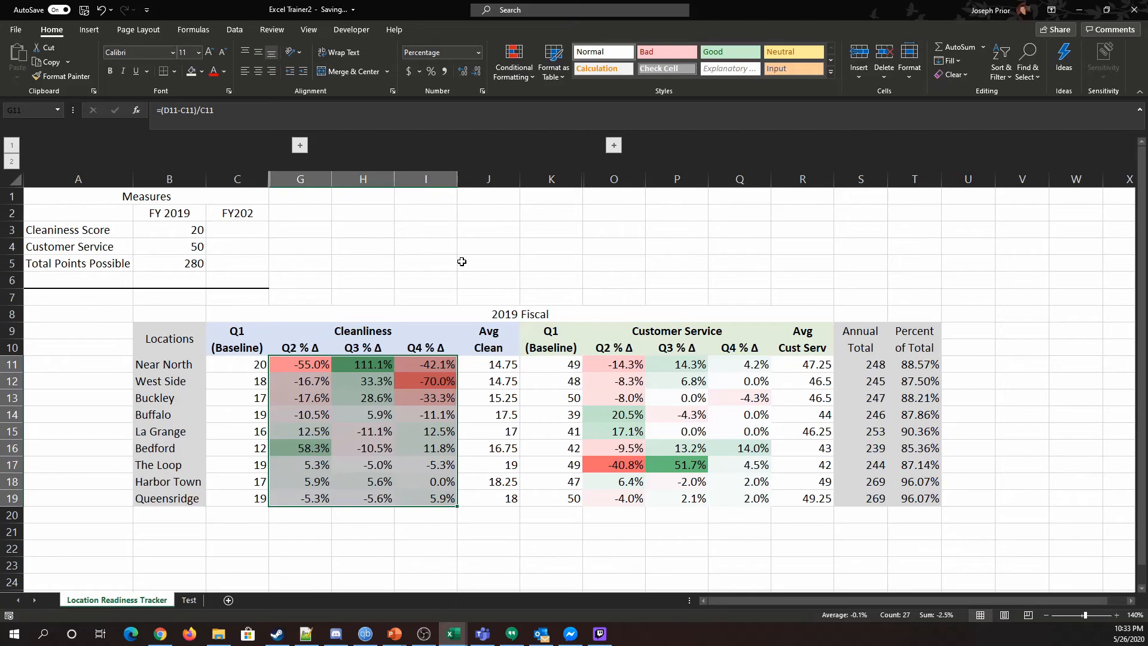
click(371, 518)
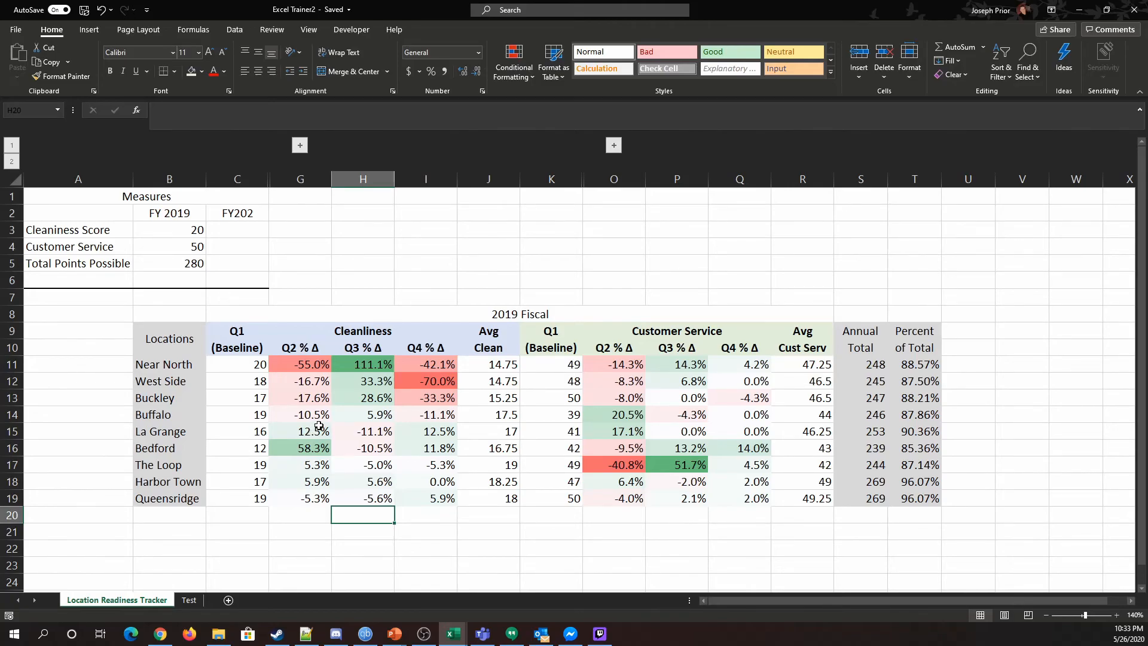
drag(309, 372, 319, 502)
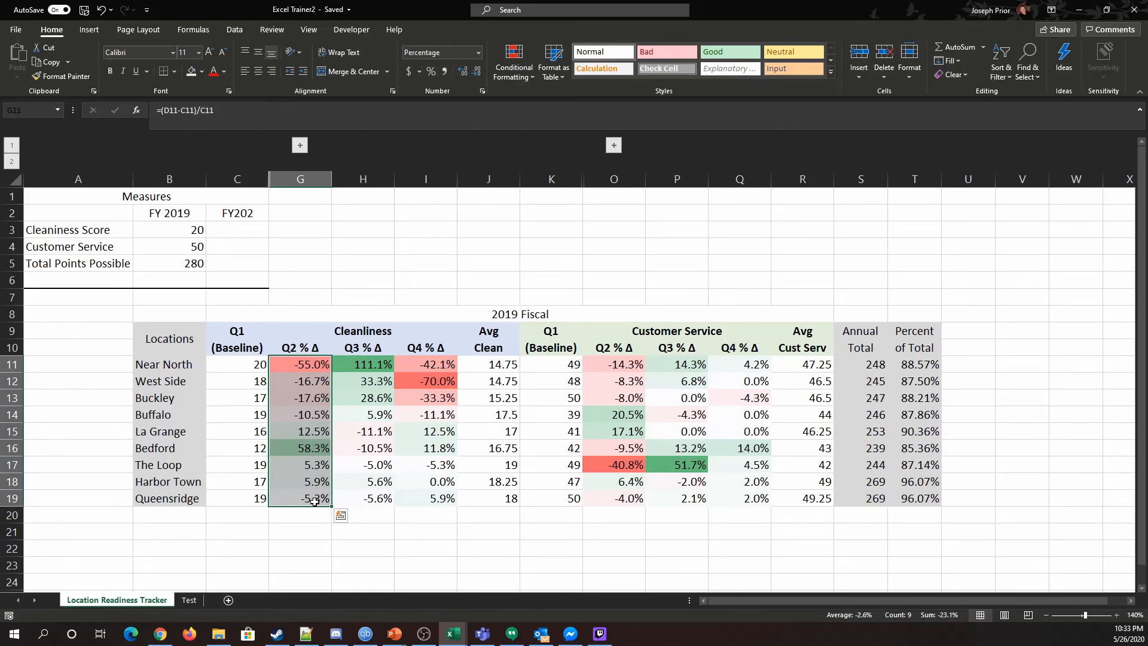
click(163, 110)
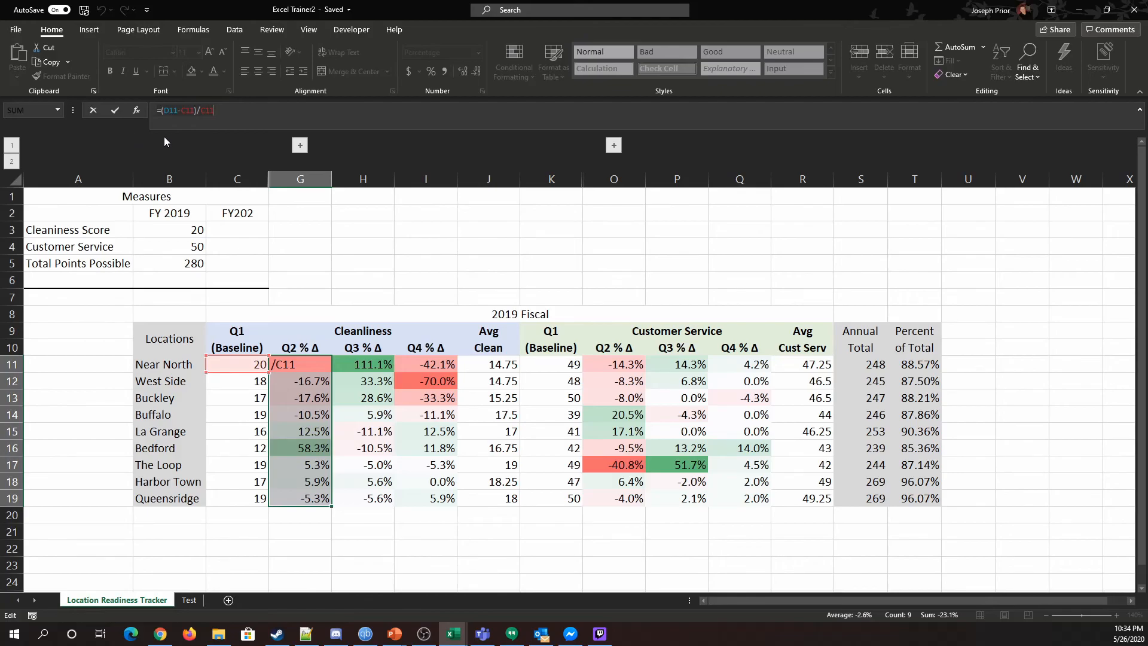
click(416, 275)
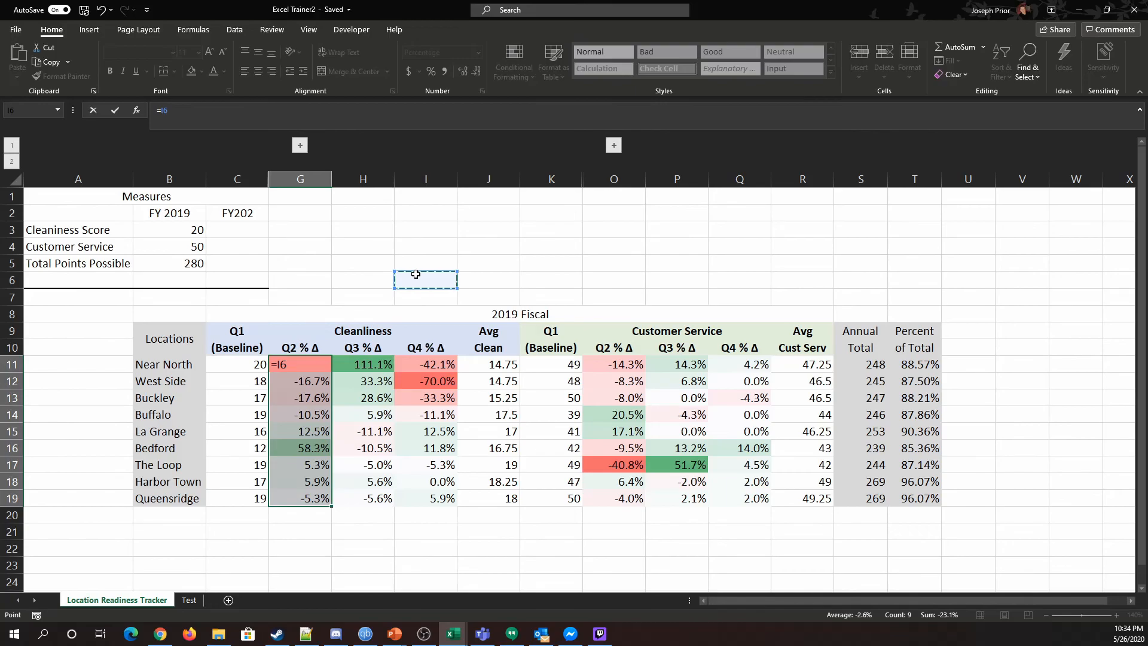
key(Return)
key(ctrl+z)
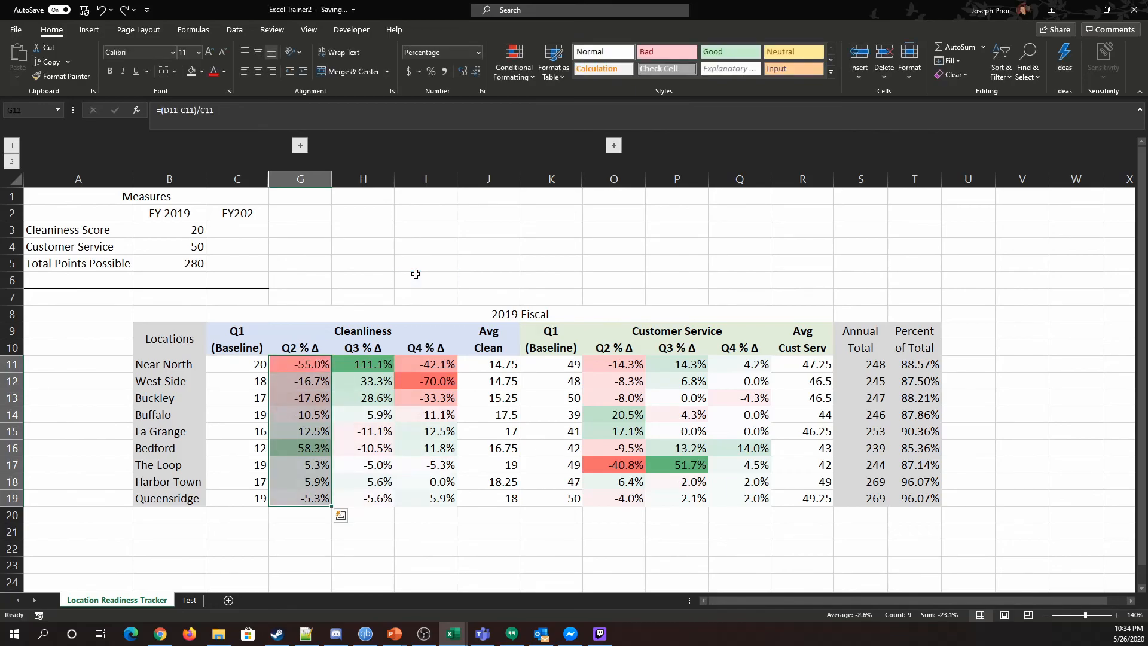
click(481, 566)
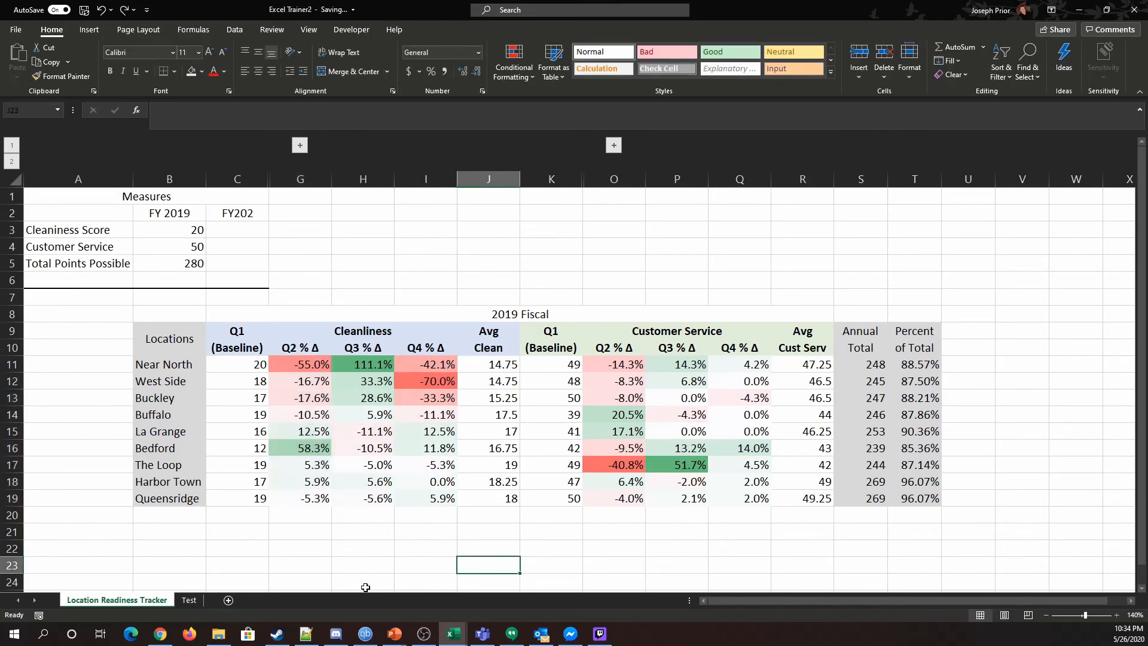
drag(309, 367, 413, 497)
click(505, 280)
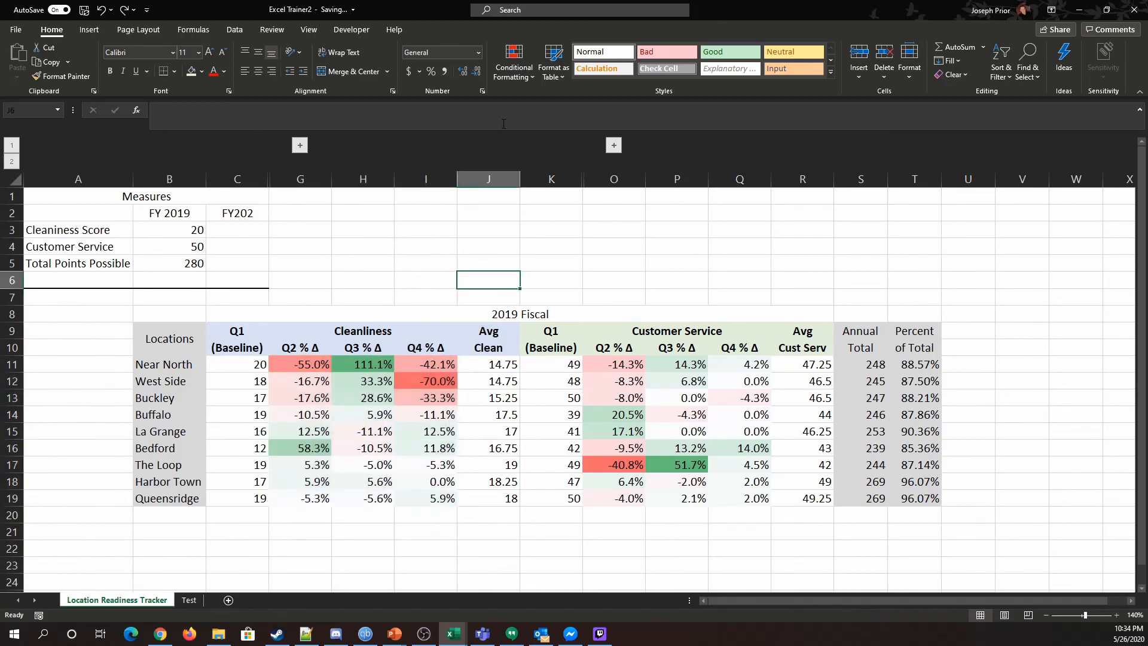
click(513, 65)
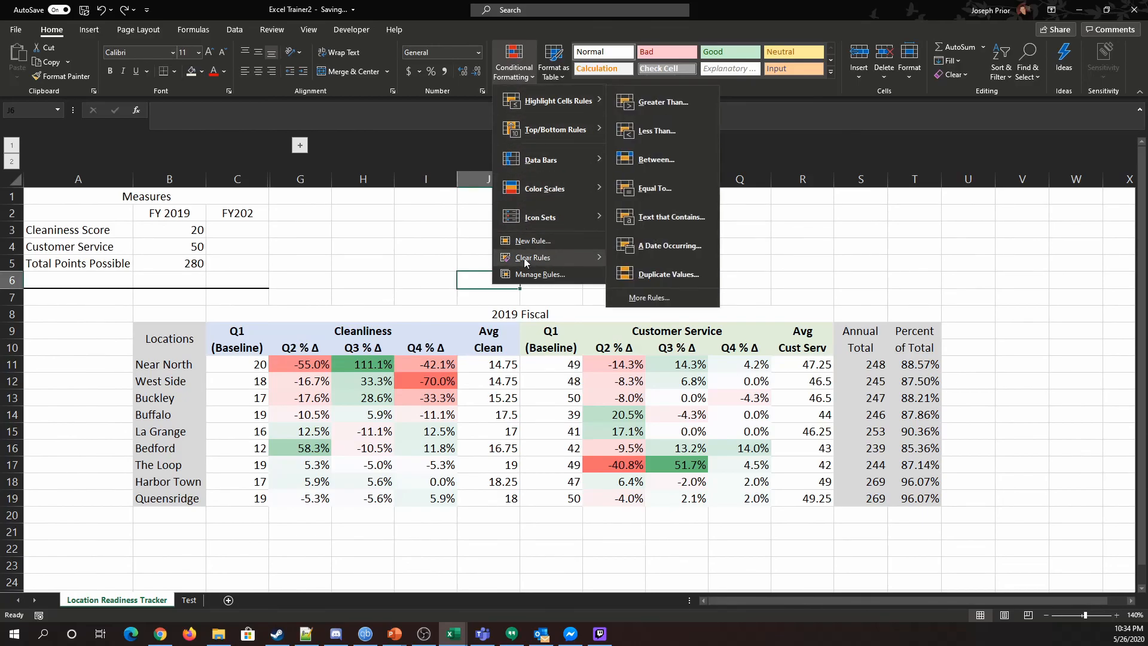
click(401, 256)
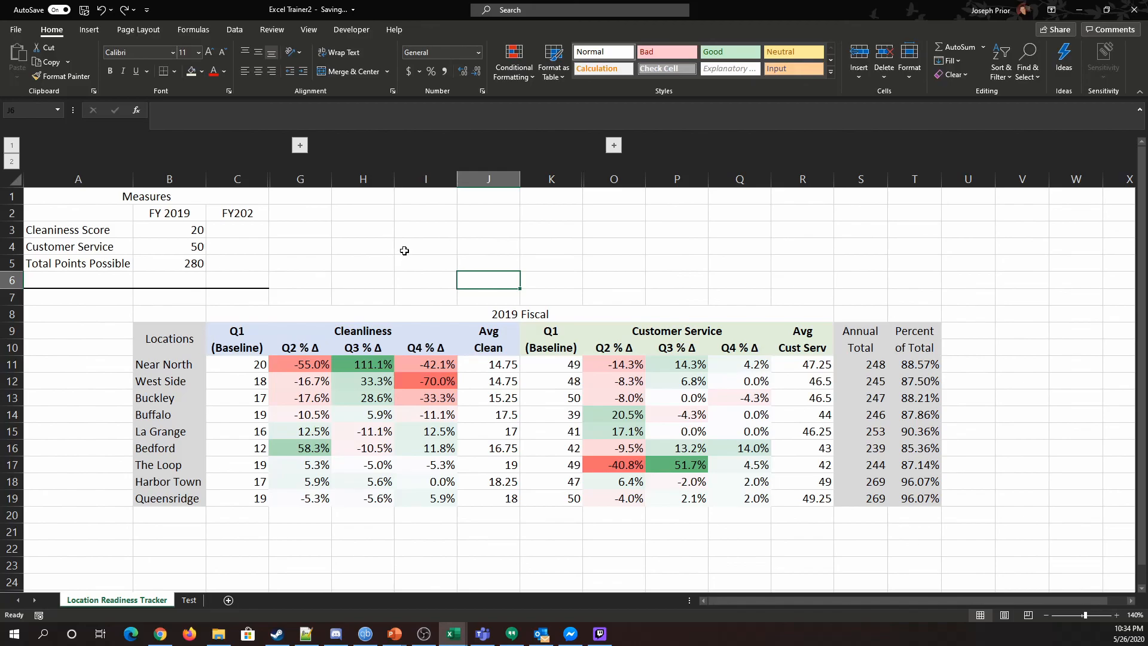
Step: Expand and collapse the grouped quarterly columns again and open the Data ribbon's outline tools
click(300, 145)
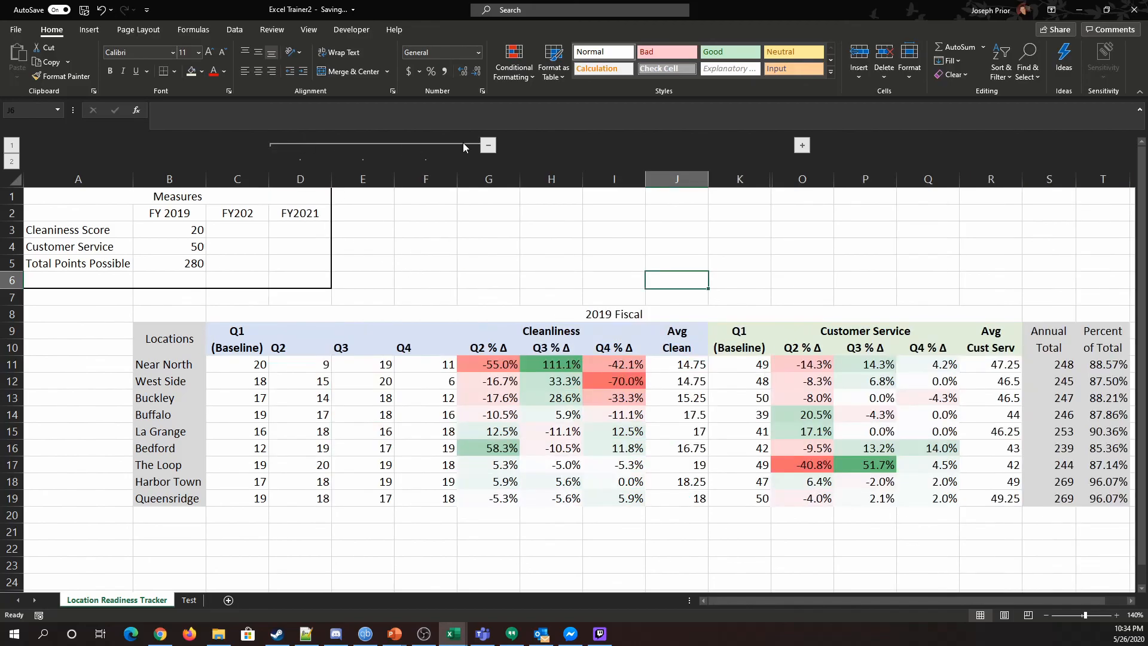
click(488, 146)
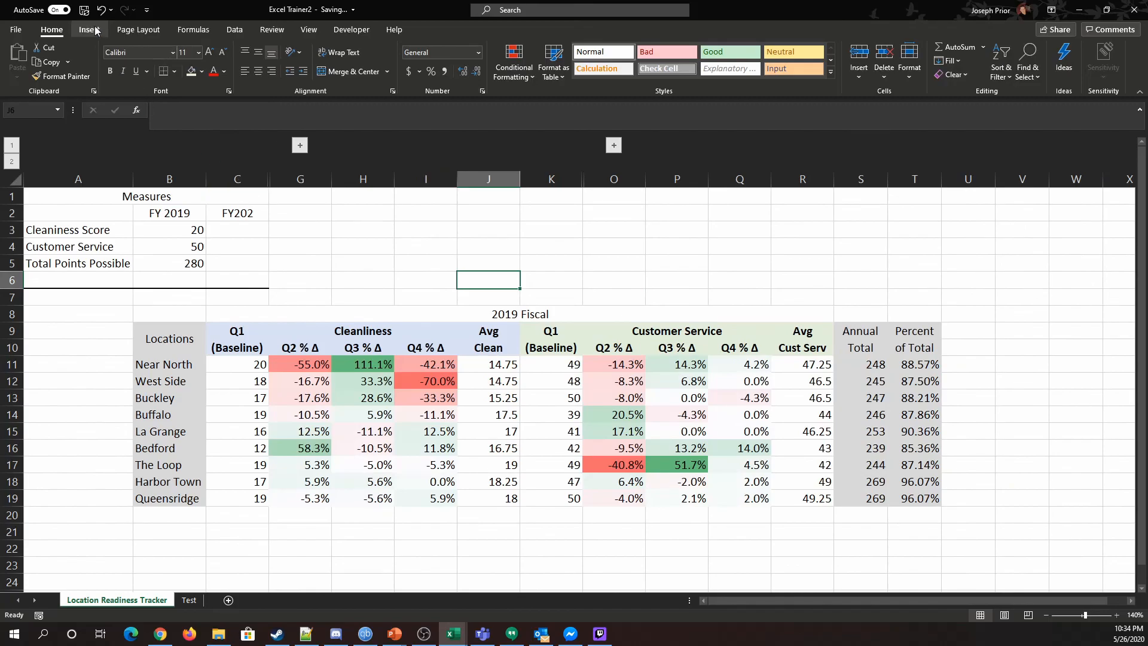
click(244, 30)
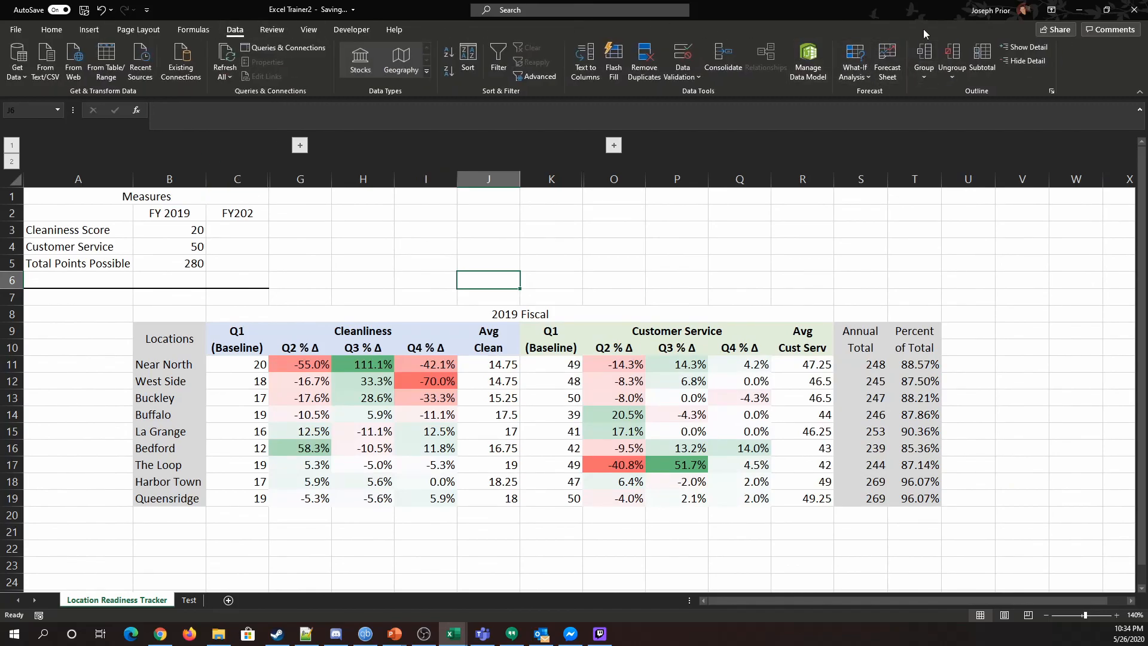